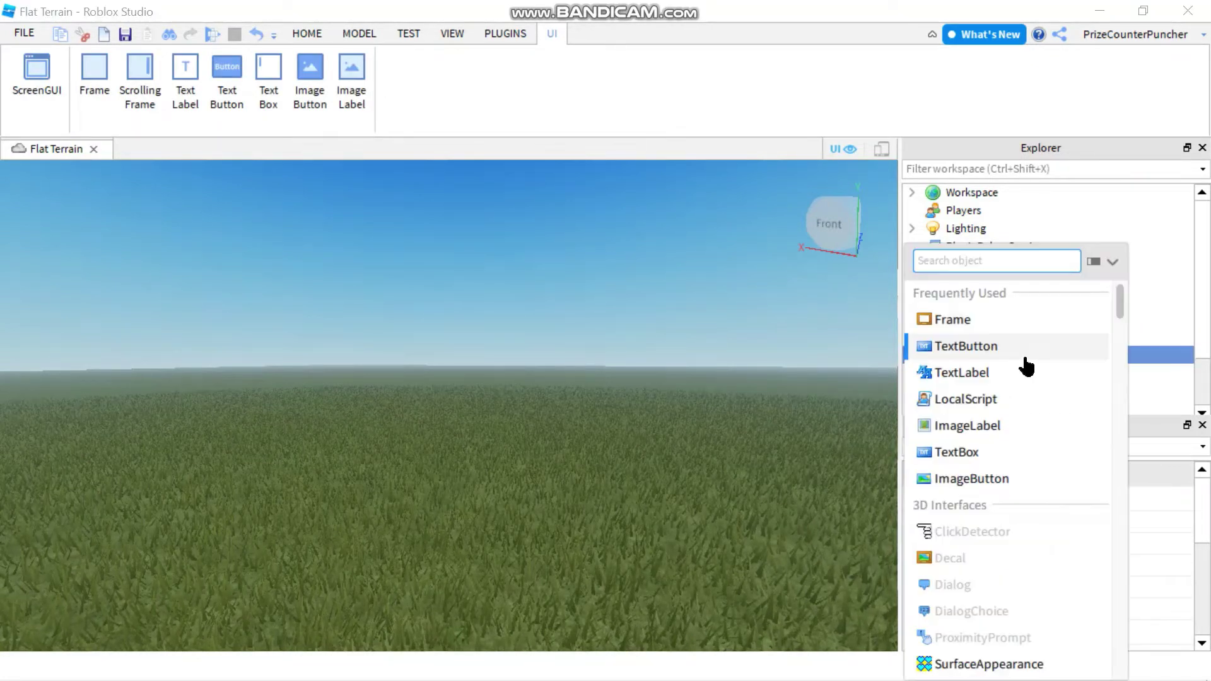
Step: Add an ImageLabel to the ScreenGui, move it near the middle of the viewport and enlarge it to about 286 x 267 pixels
click(994, 426)
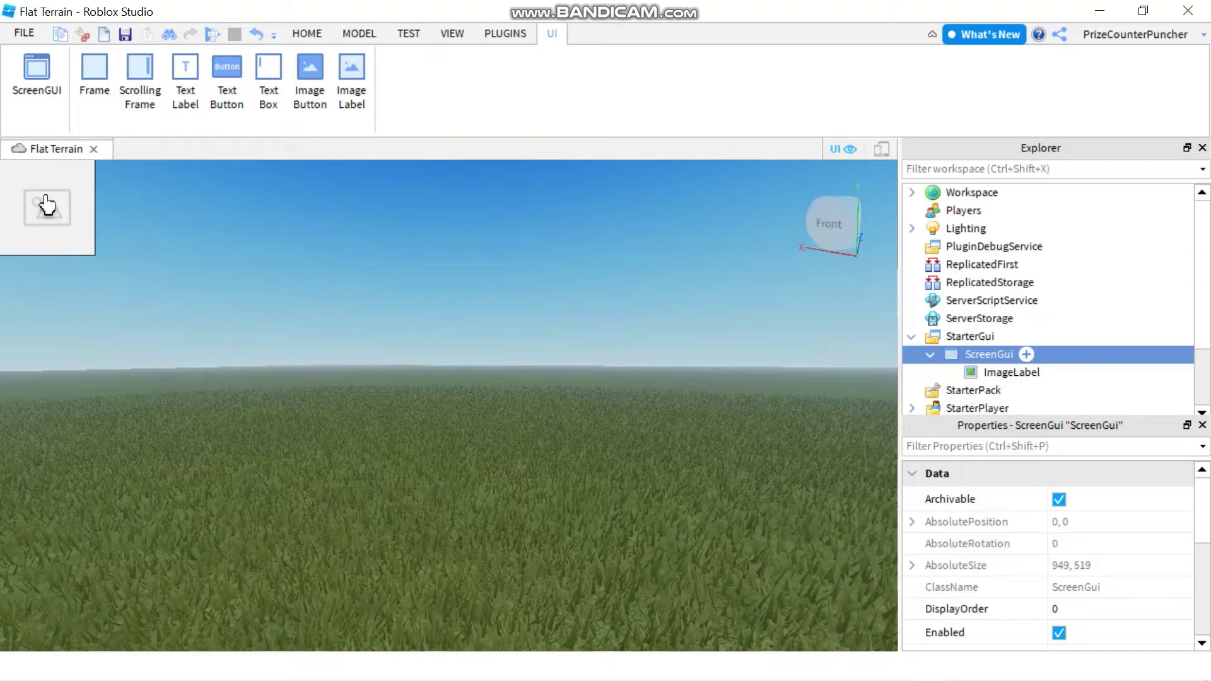
drag(43, 211, 469, 400)
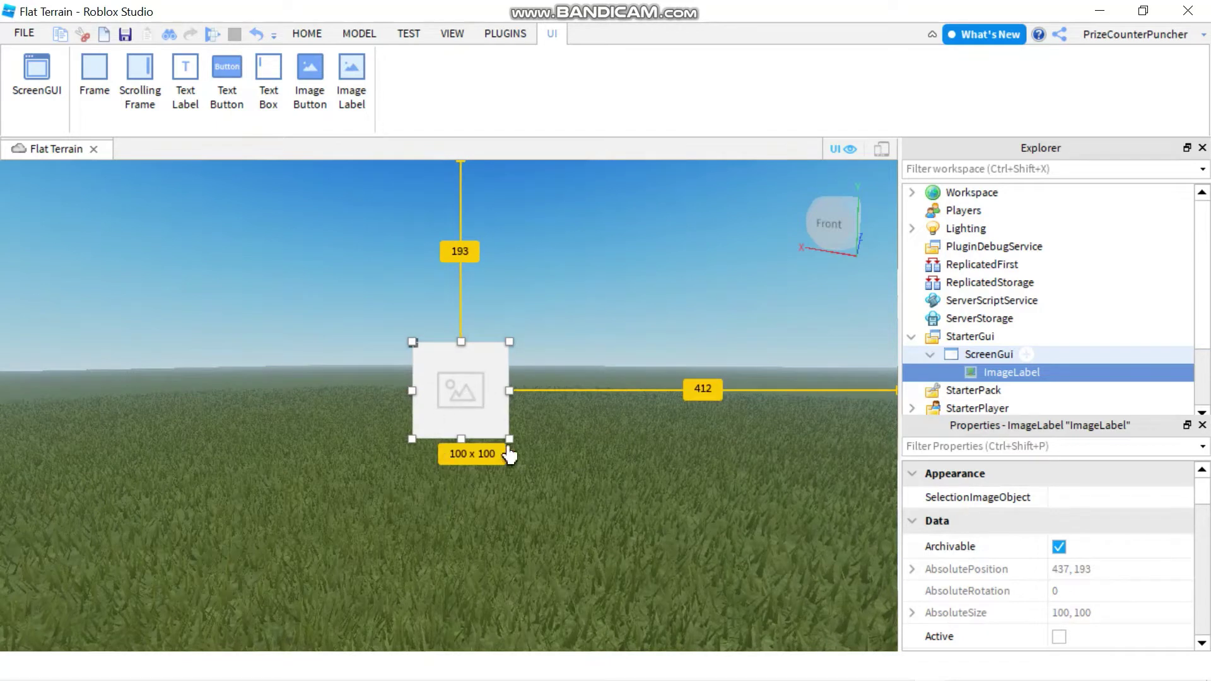
drag(410, 441, 223, 554)
drag(374, 342, 374, 285)
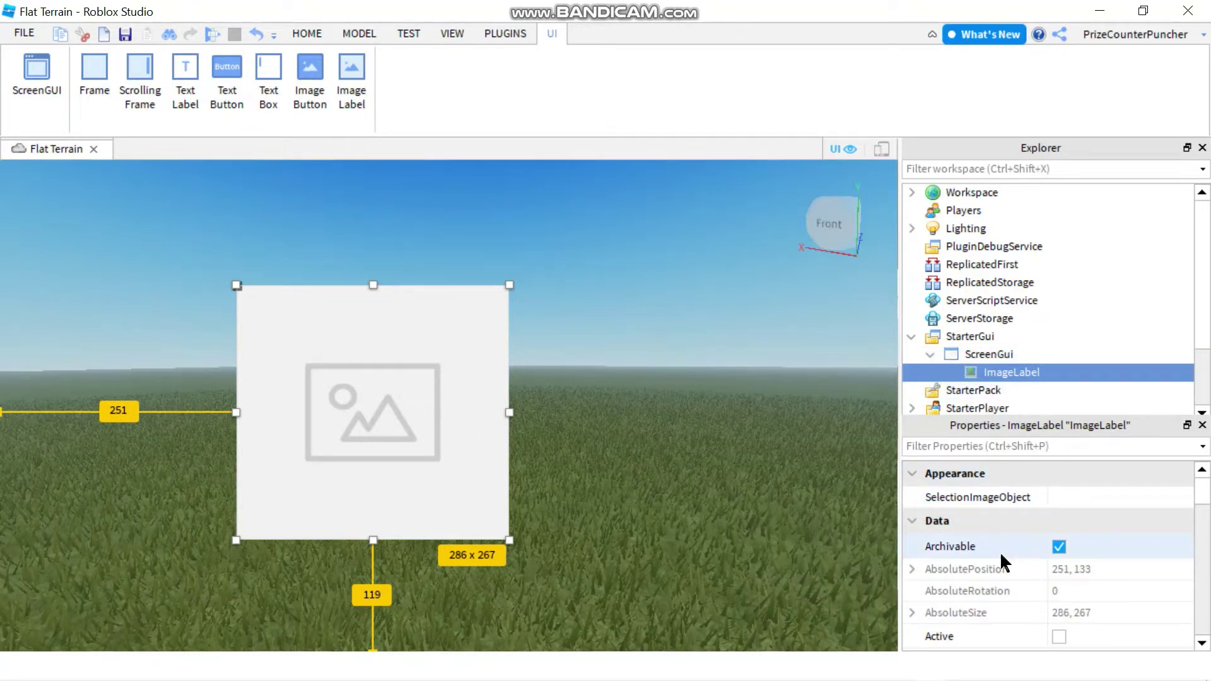
Step: Find the ImageLabel's Image property and show the Toolbox
scroll(1000, 551, down, 8)
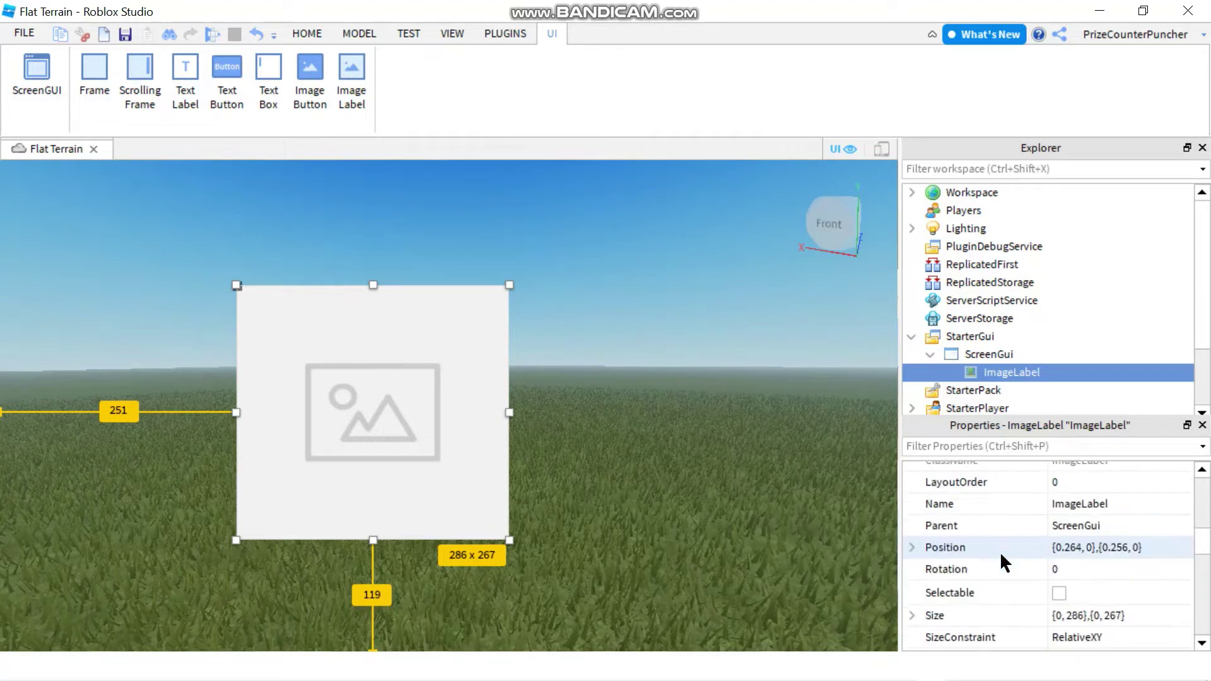
scroll(1000, 551, down, 2)
scroll(1000, 551, down, 3)
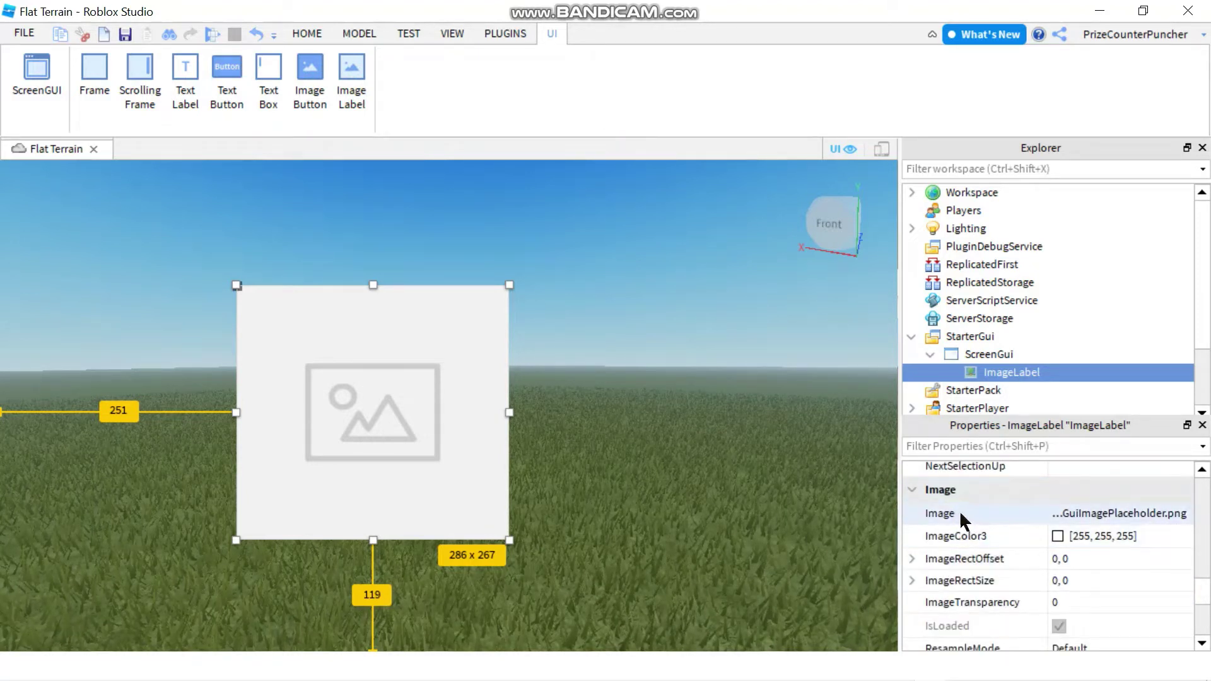
click(1074, 512)
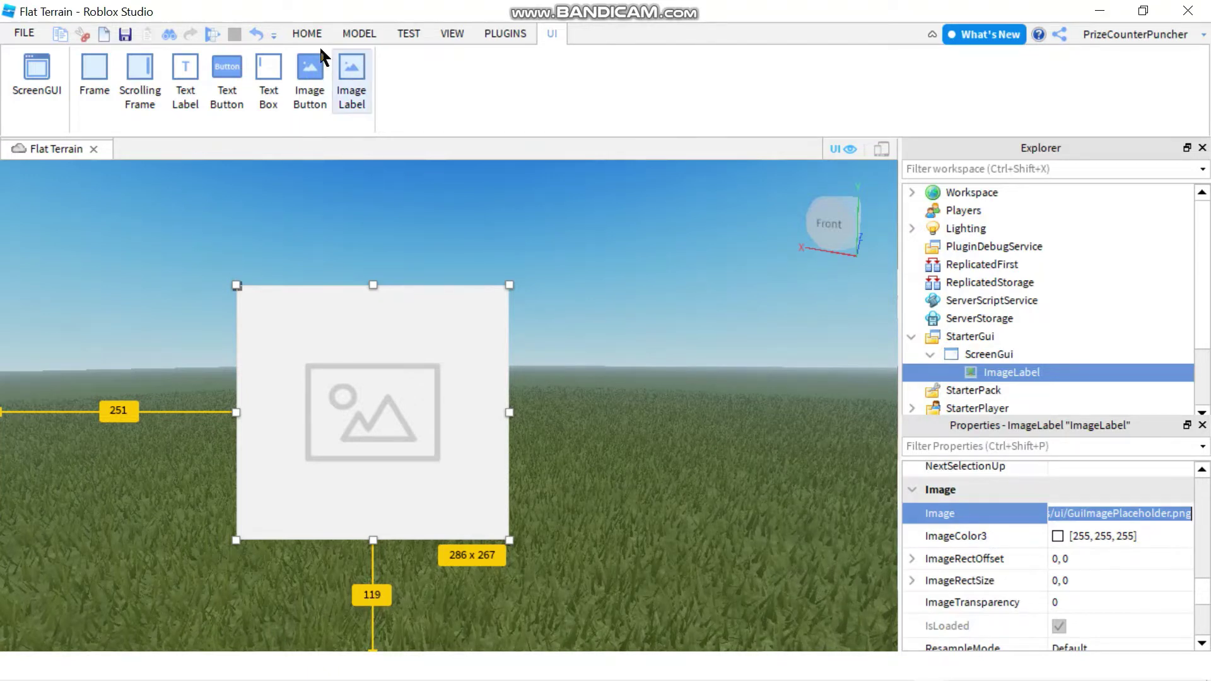
click(308, 33)
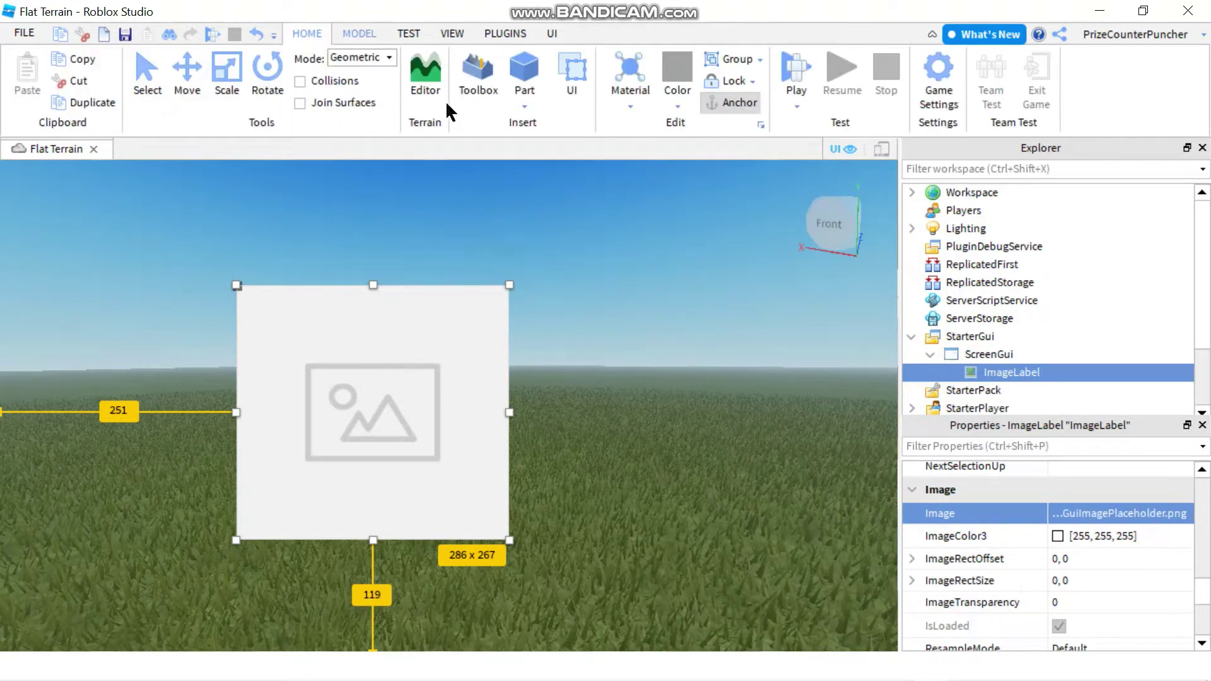
click(478, 79)
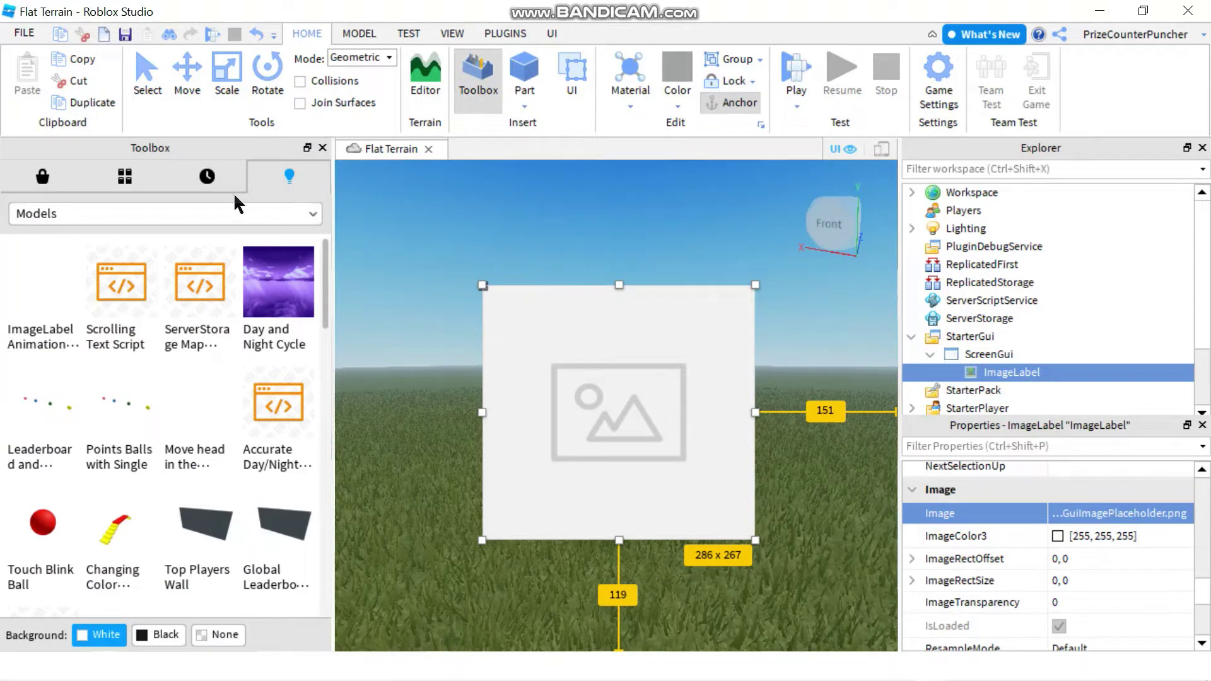
click(39, 176)
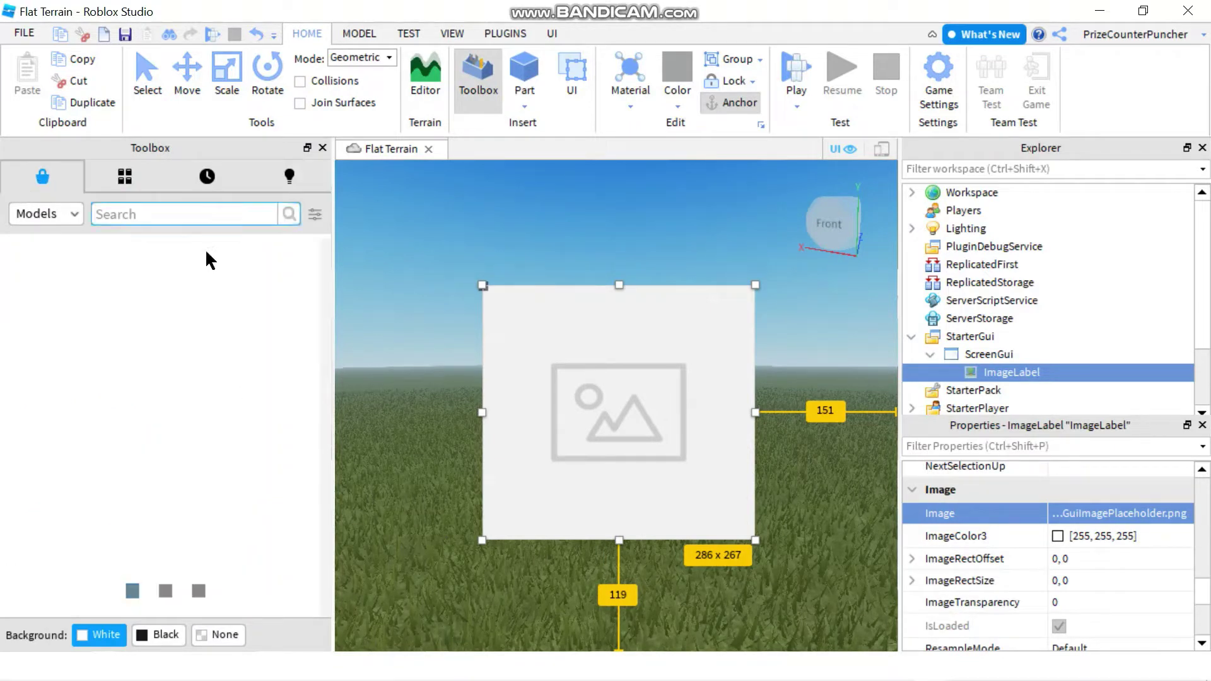
click(64, 222)
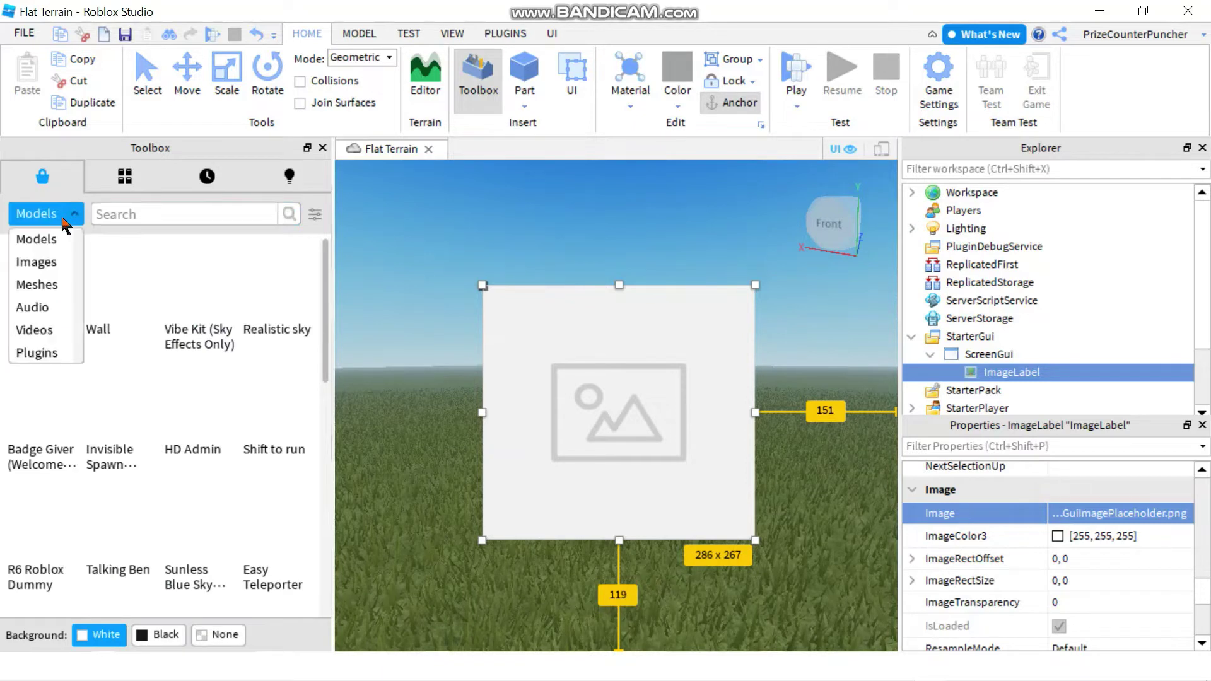
click(51, 261)
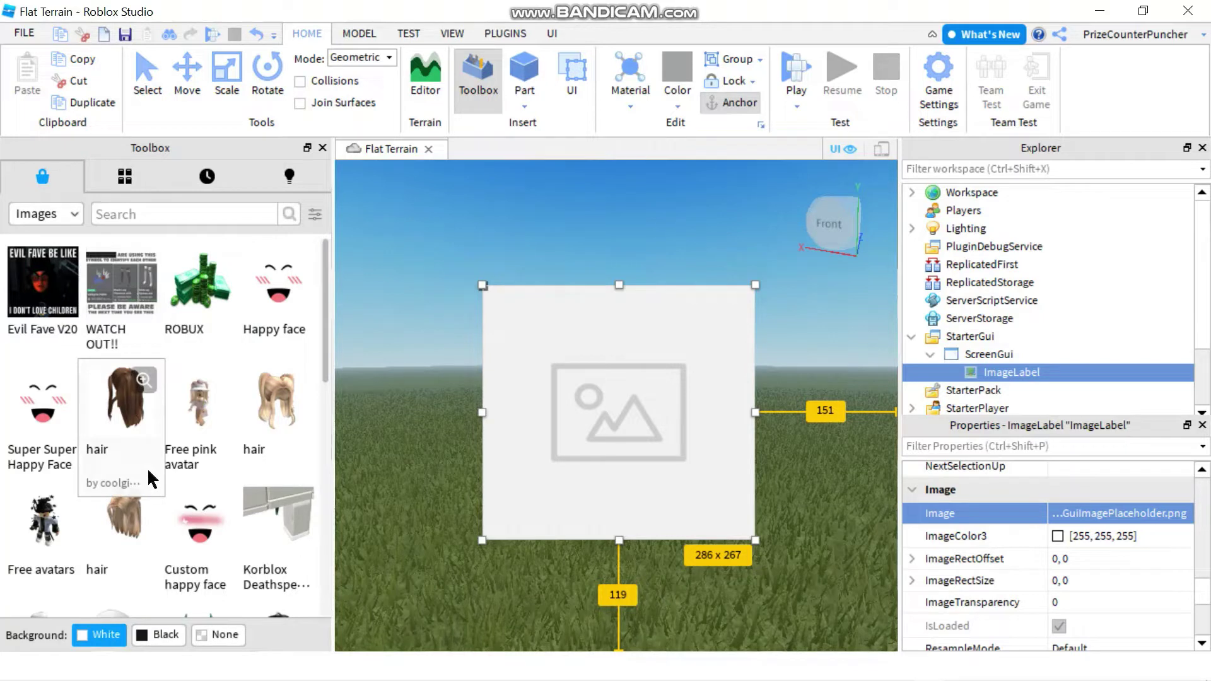
right_click(273, 288)
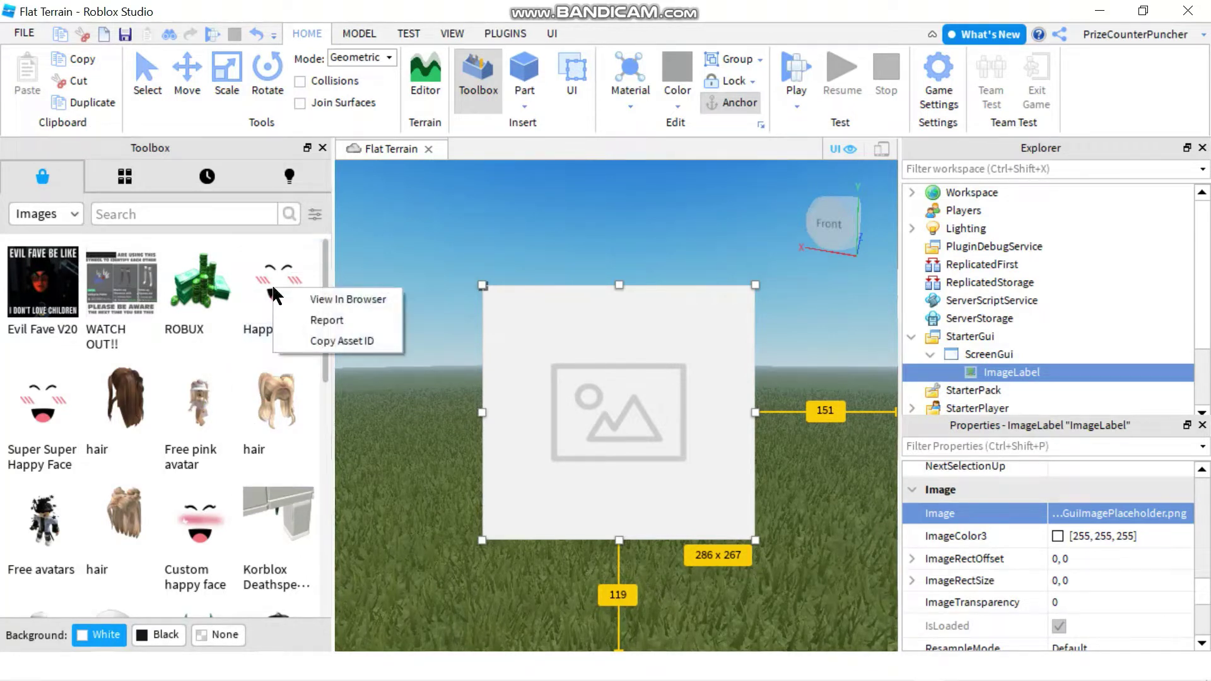
click(334, 341)
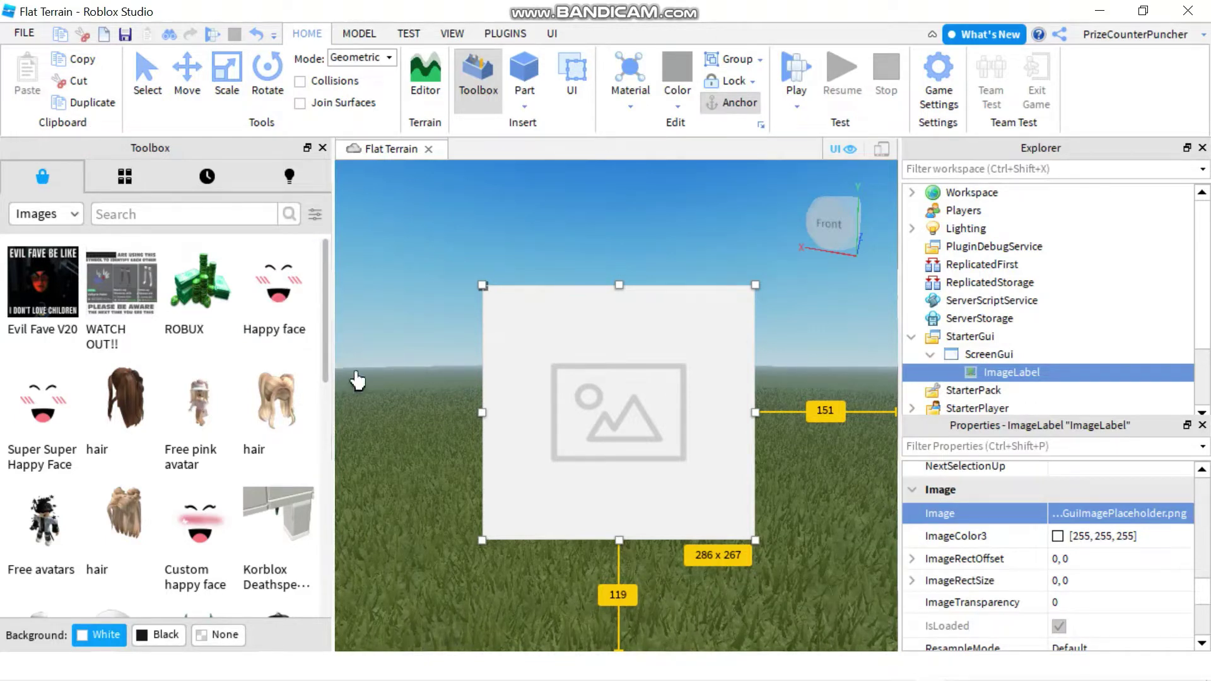
click(1100, 513)
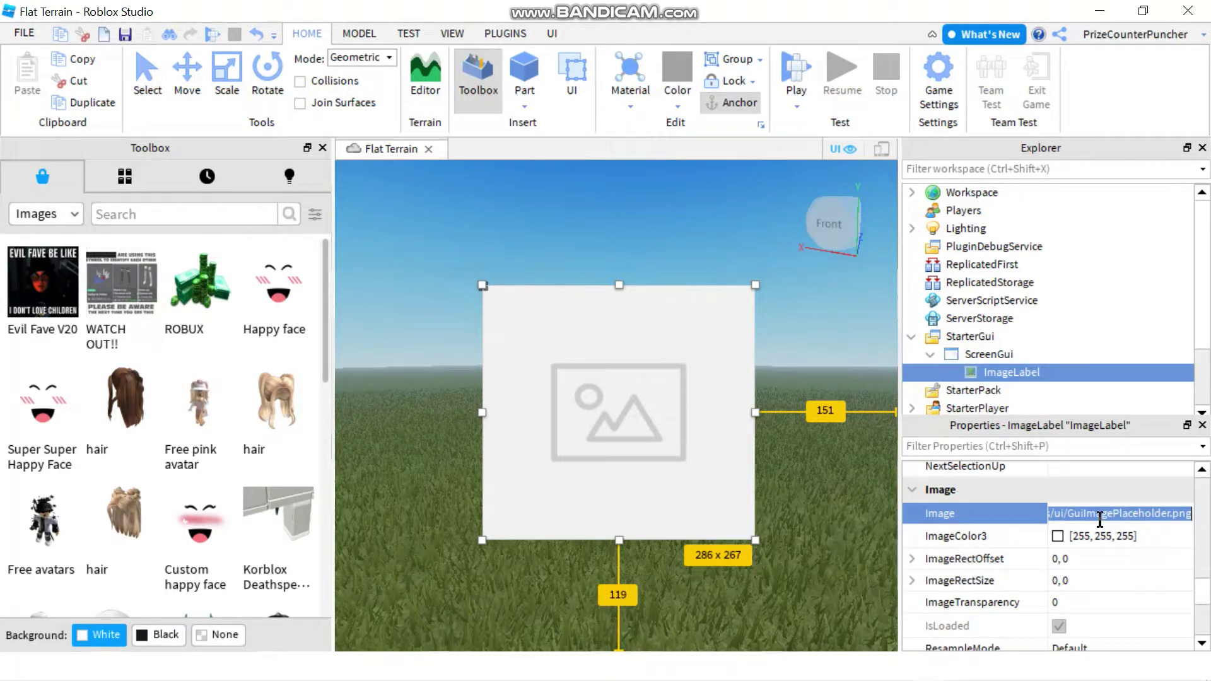
key(ctrl+v)
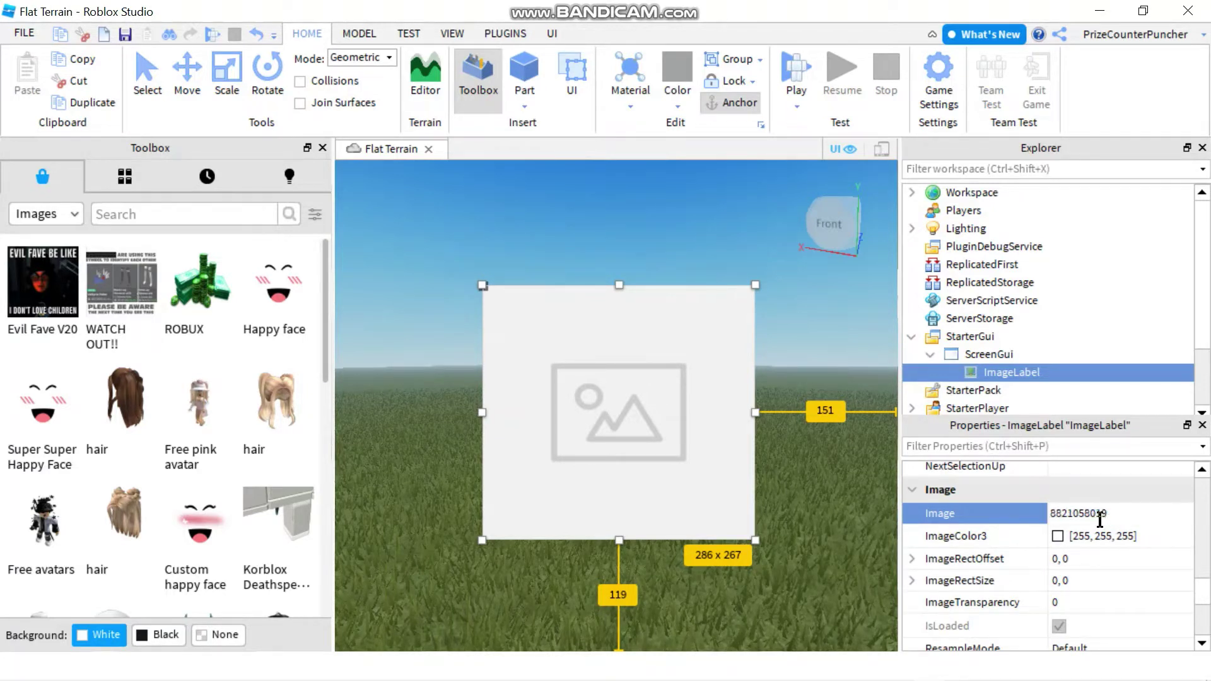
key(Return)
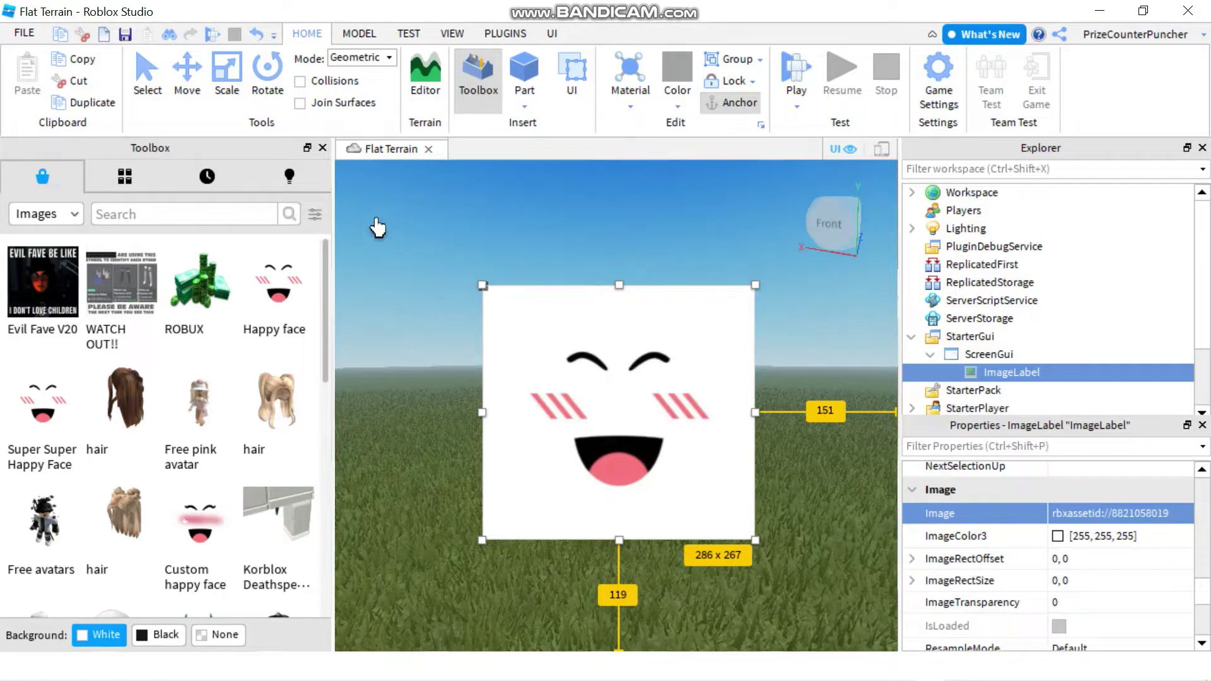
click(288, 176)
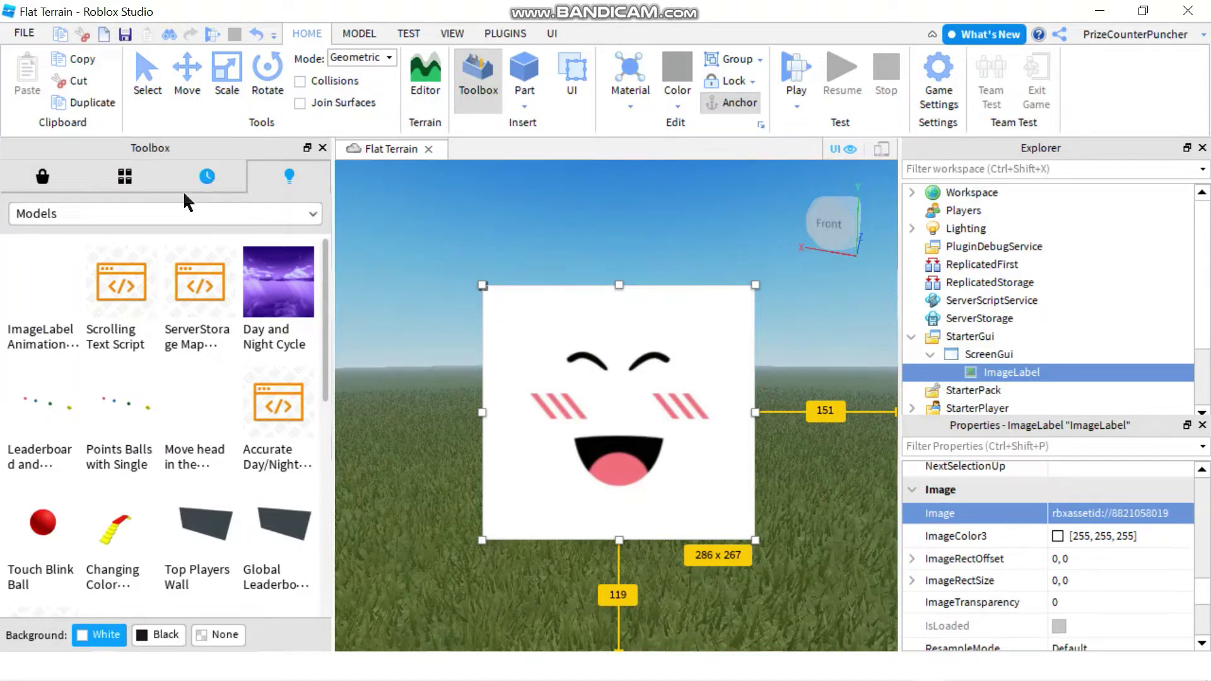
click(141, 219)
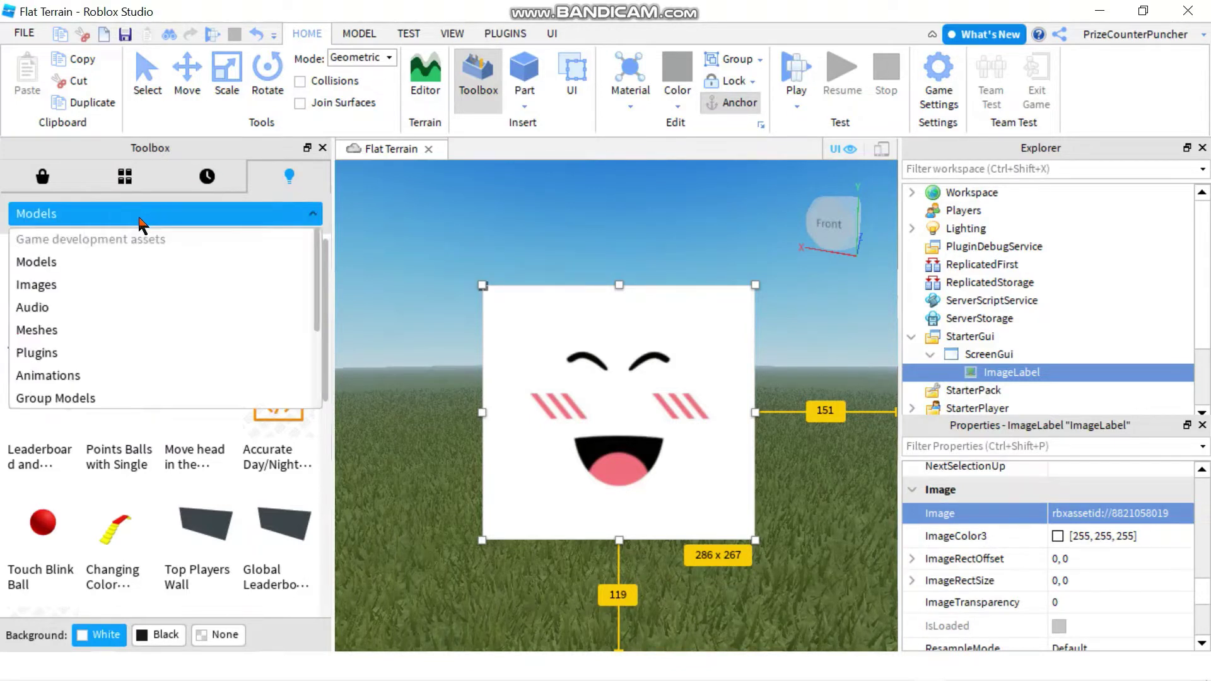
click(63, 291)
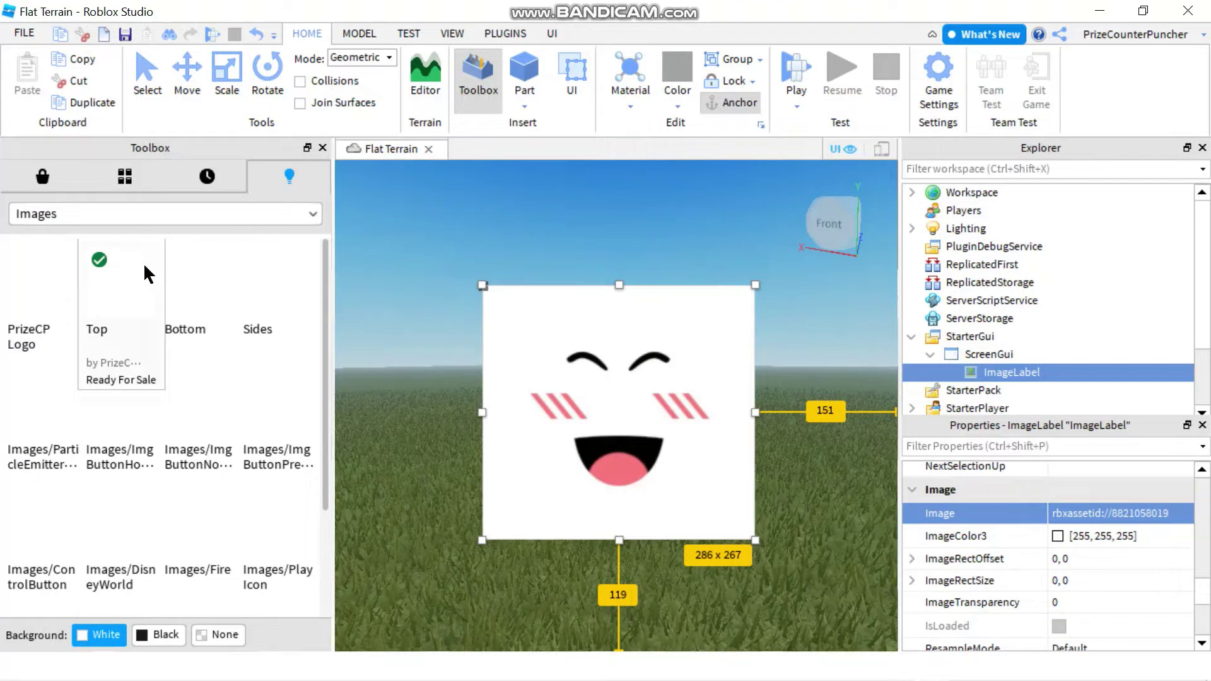
right_click(116, 283)
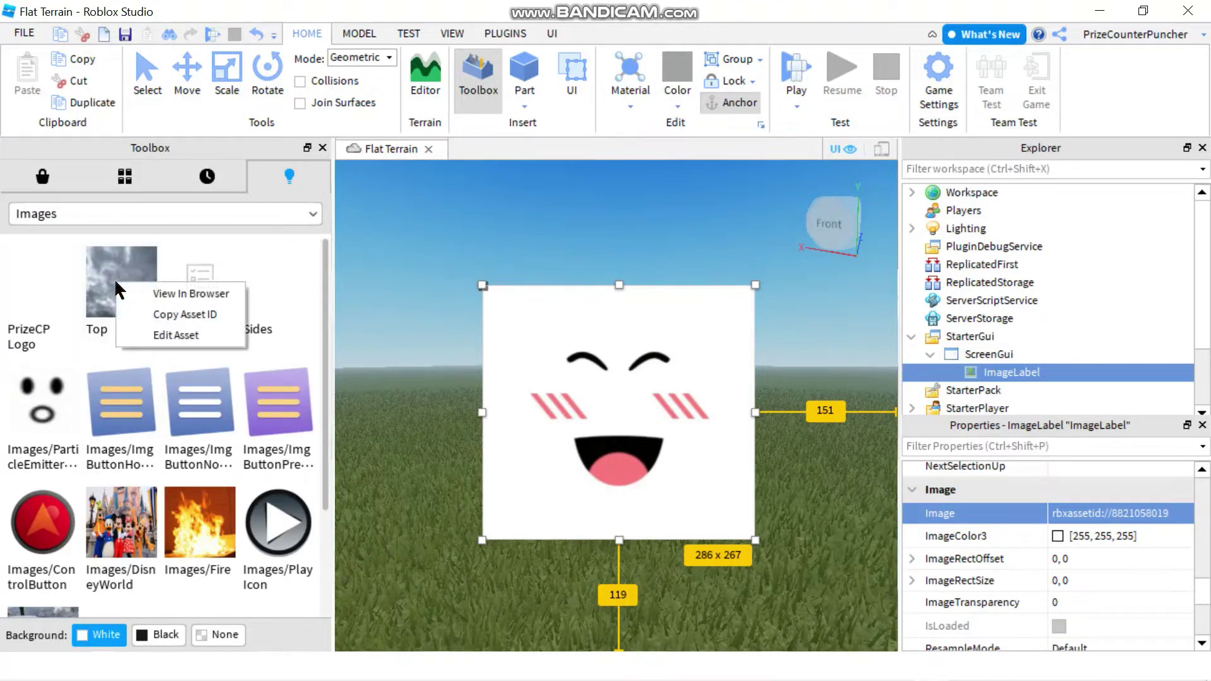
click(142, 312)
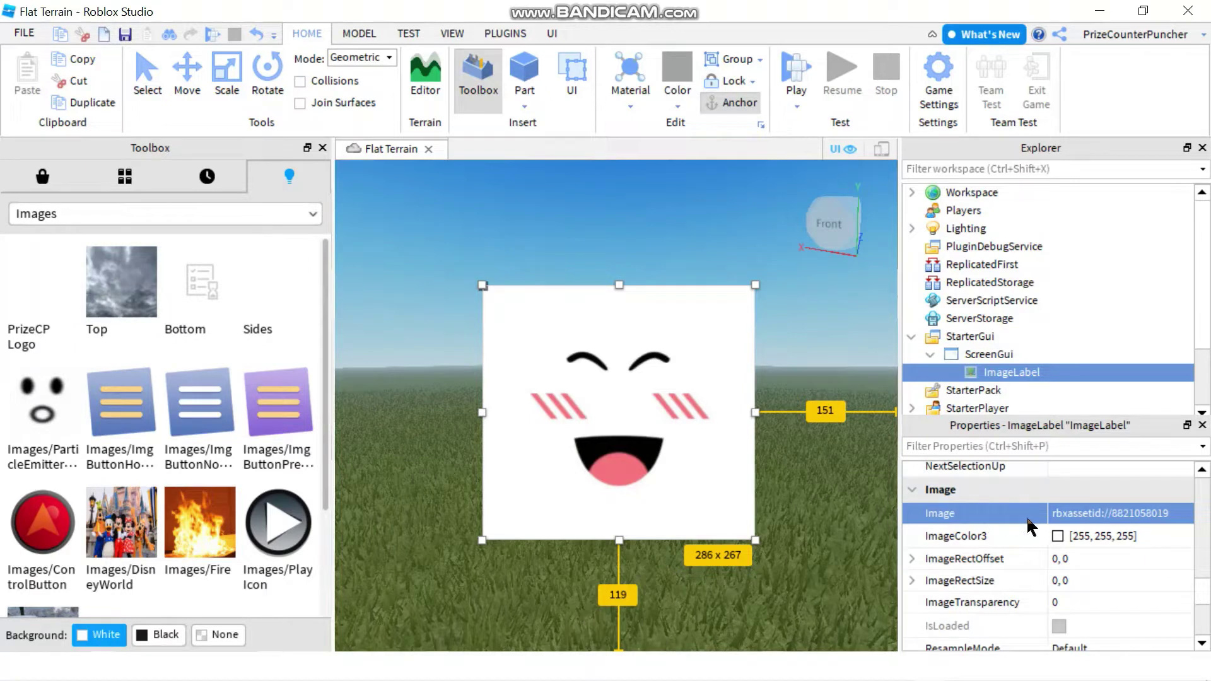
click(1128, 514)
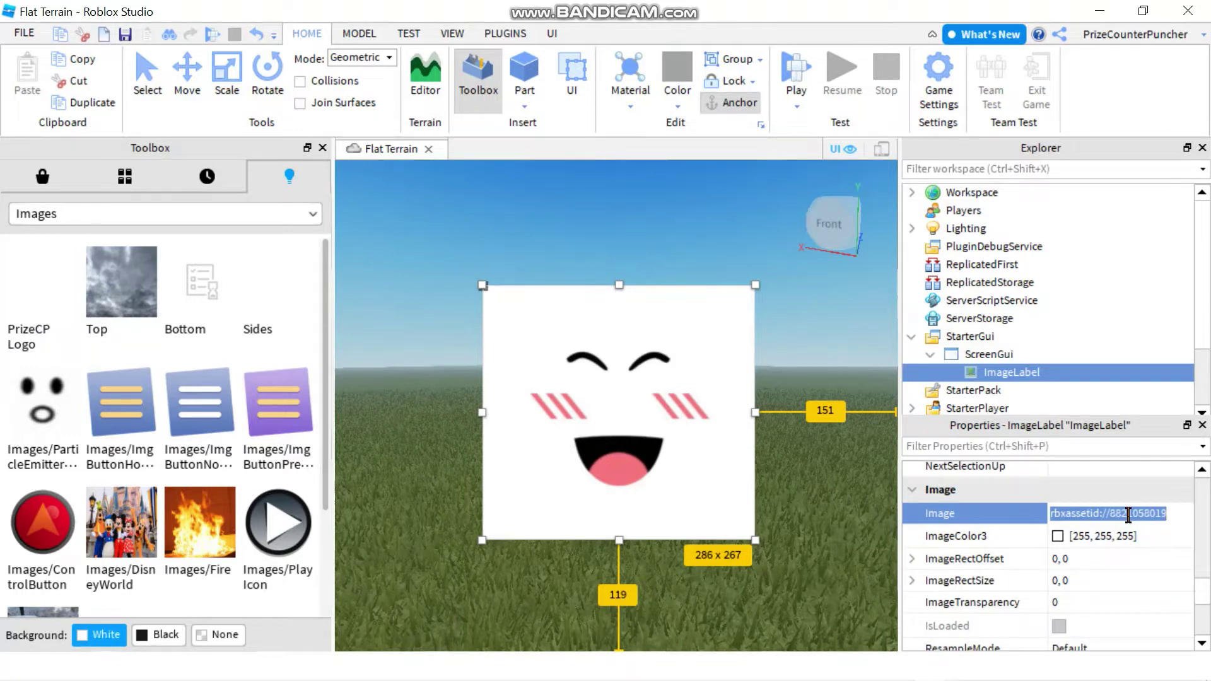
key(ctrl+v)
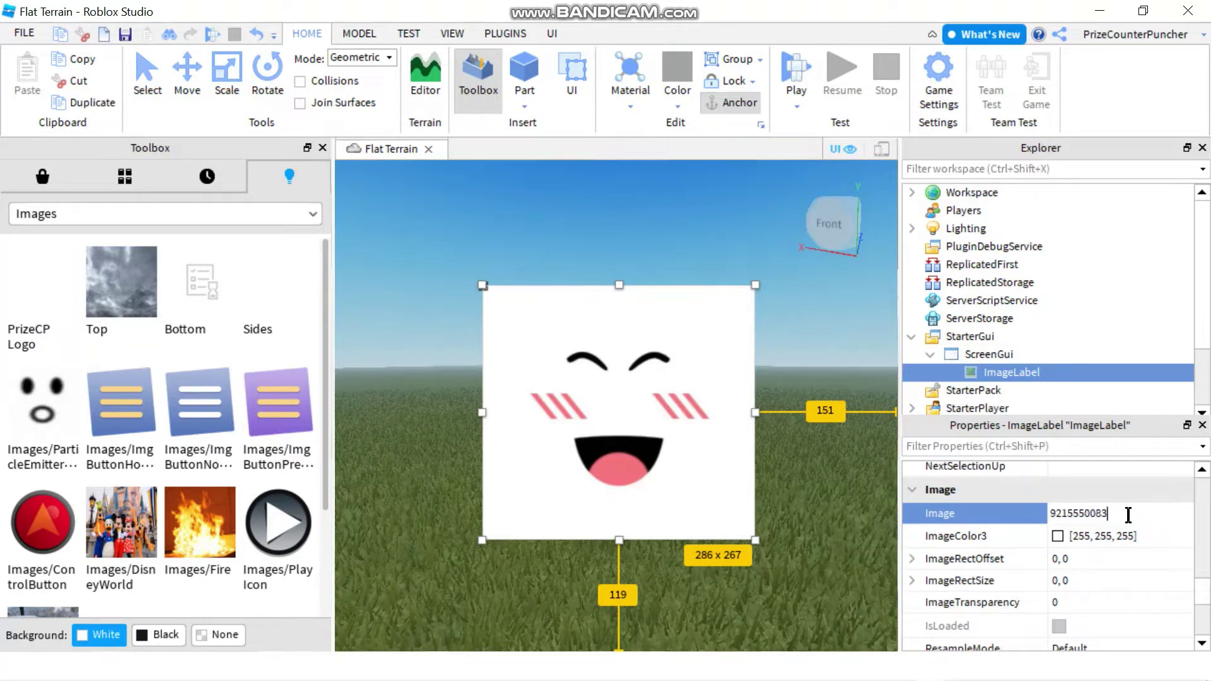
key(Return)
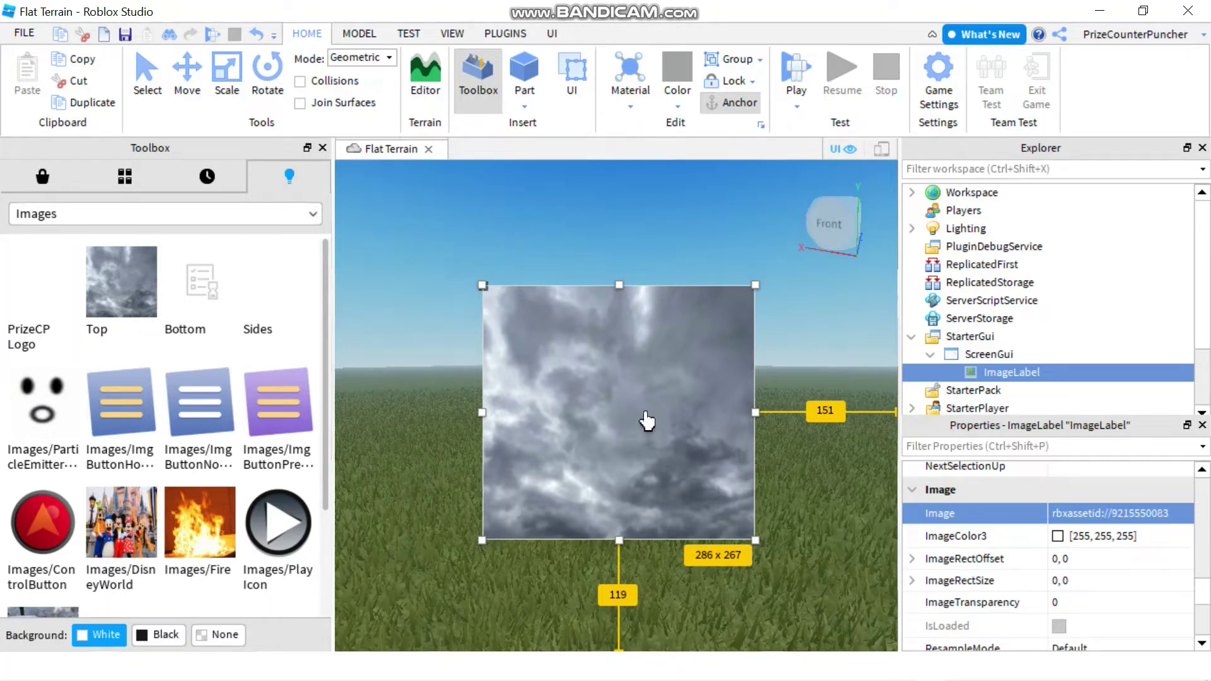
Step: Publish the place to Roblox under the name Test009 with Team Create turned off
click(22, 37)
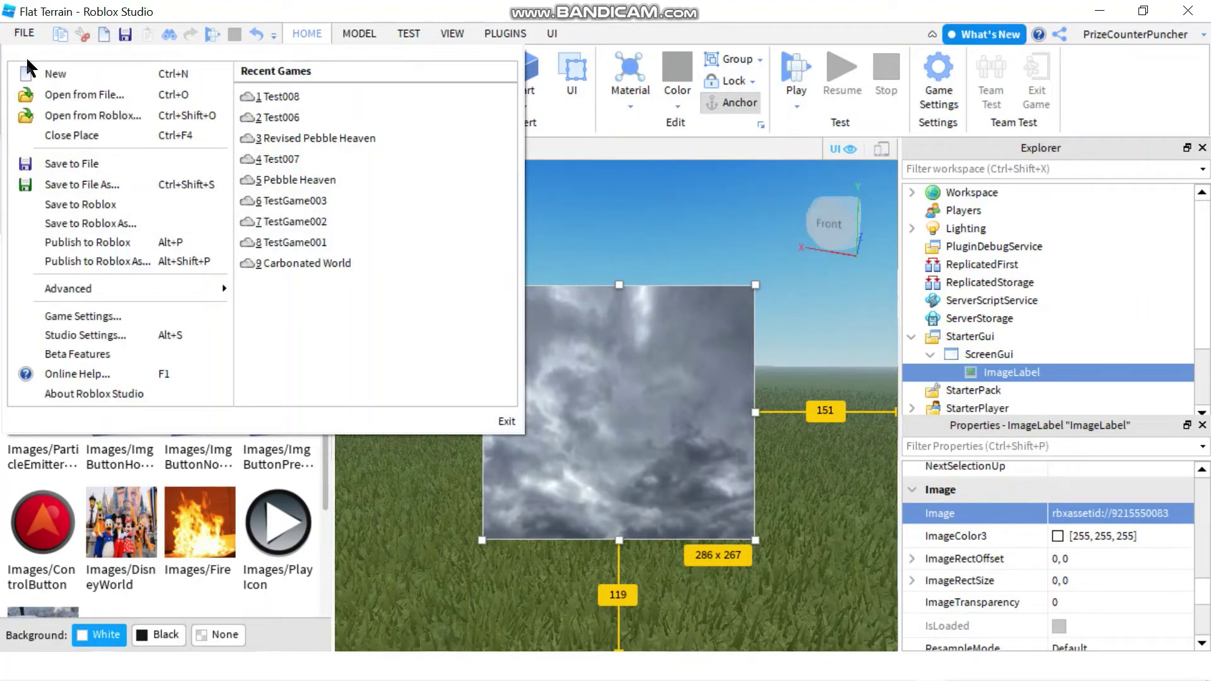
click(58, 243)
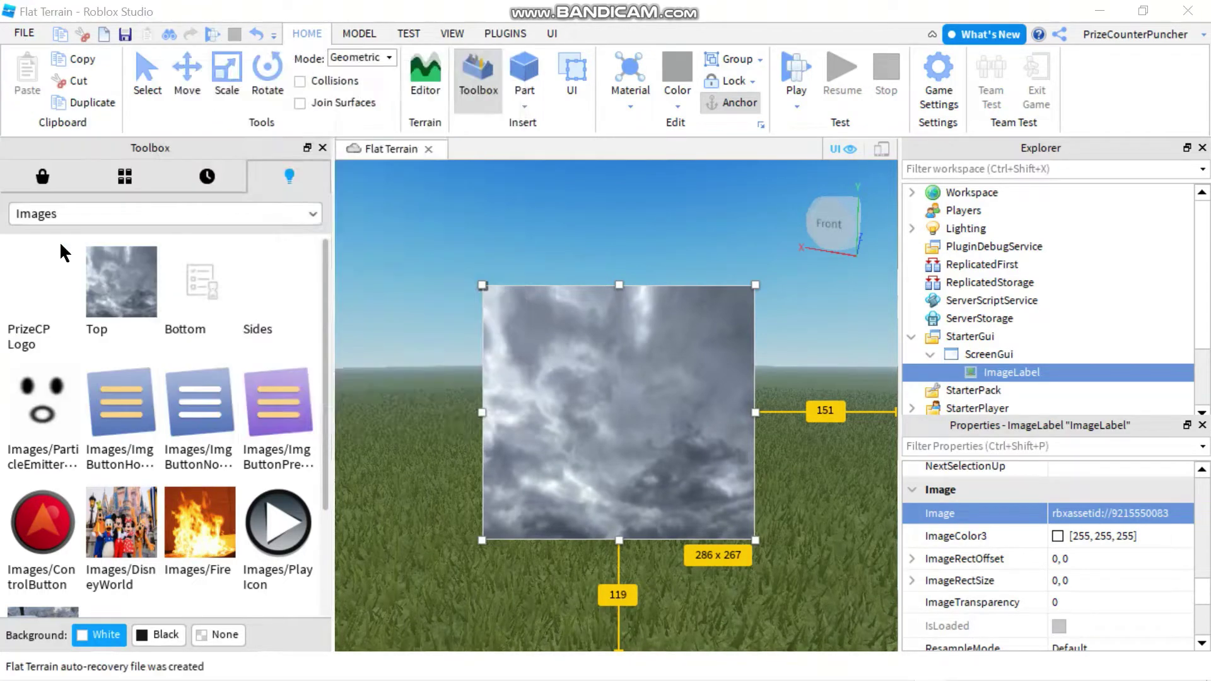
drag(671, 108, 397, 107)
text(Te)
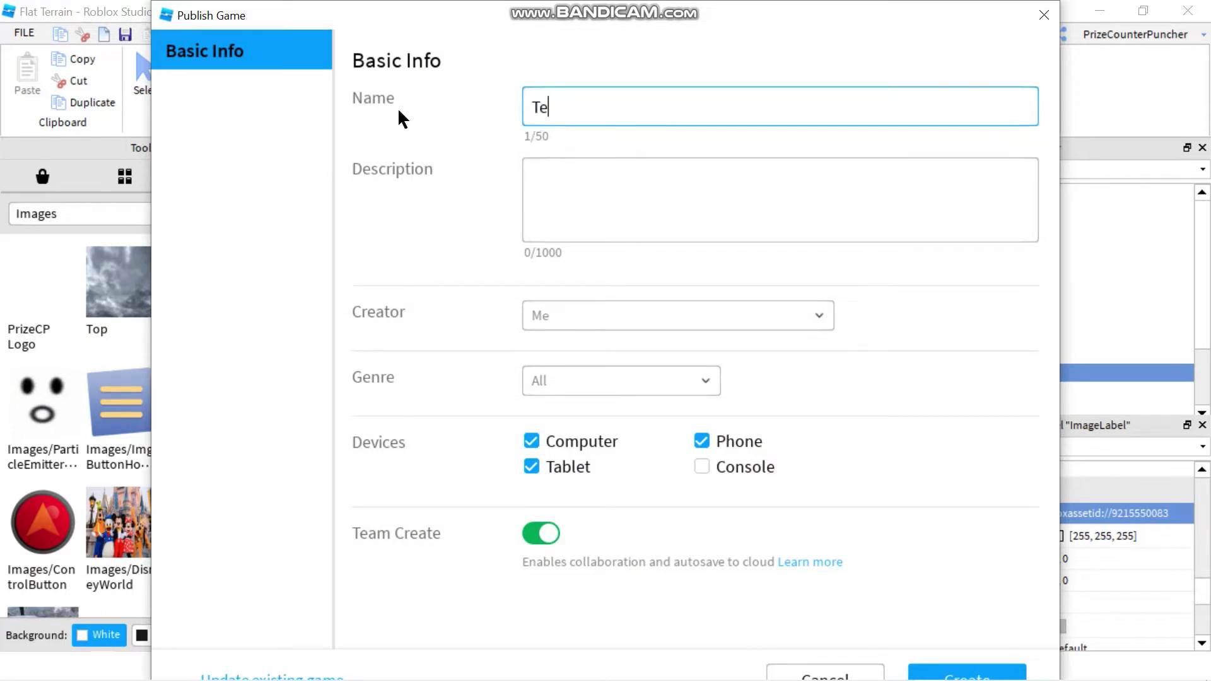
text(st009)
click(569, 198)
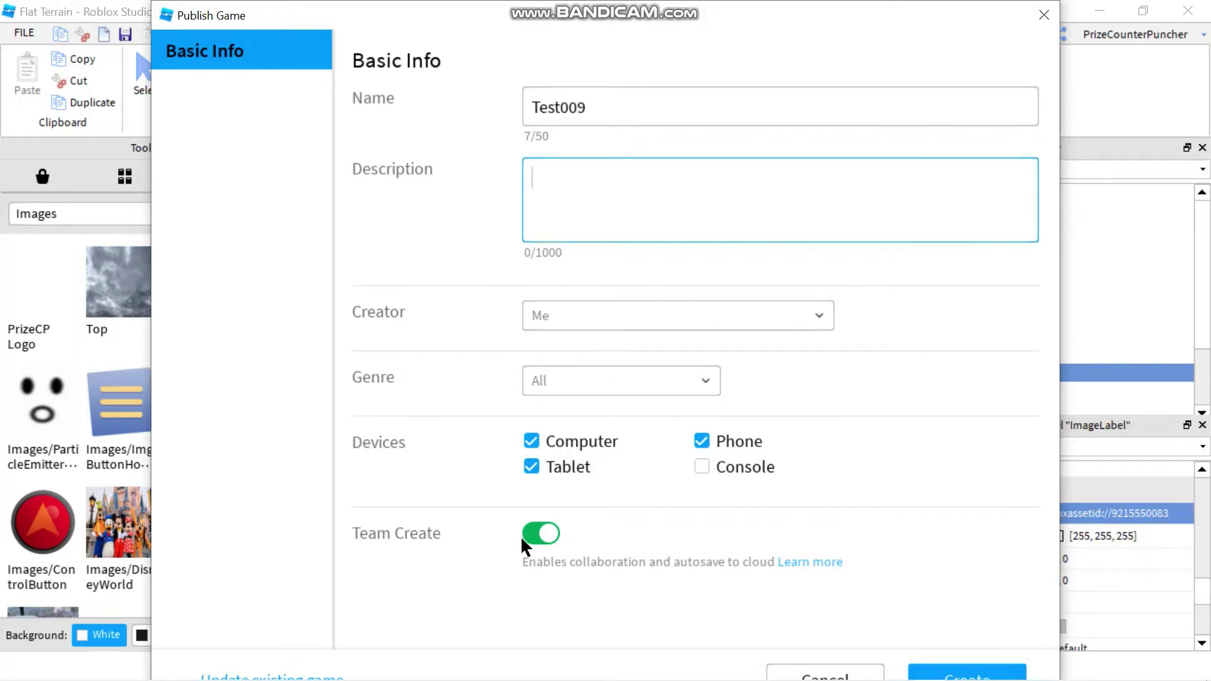
click(542, 534)
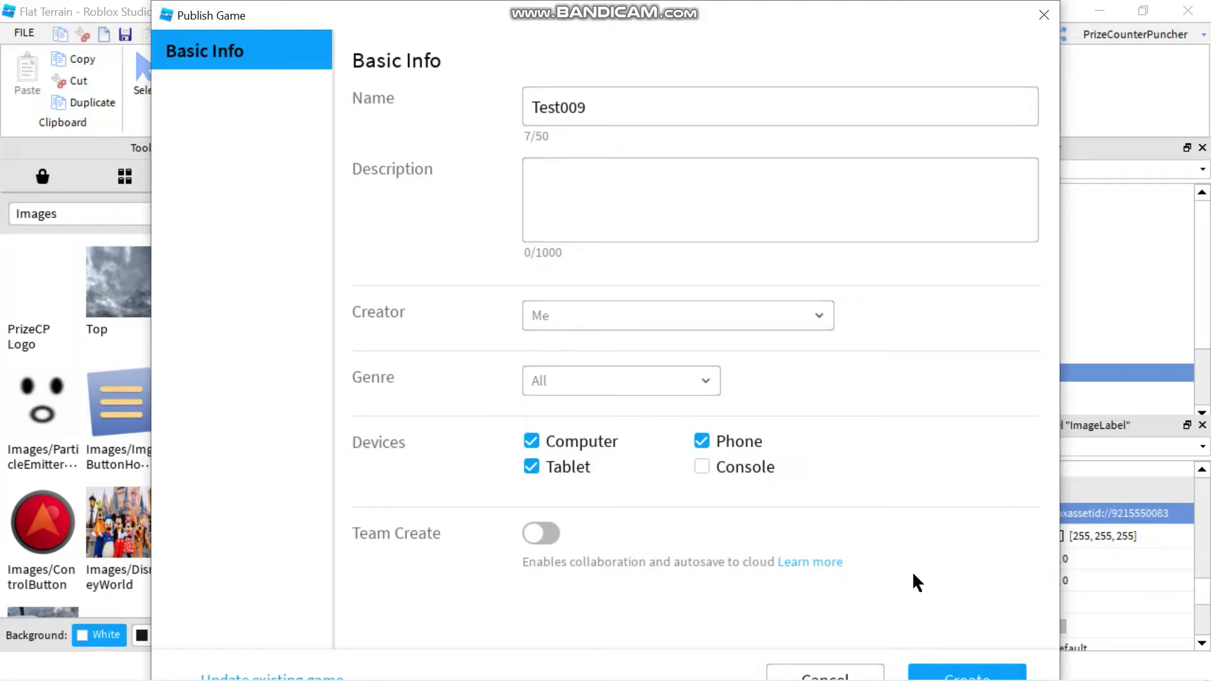
click(960, 676)
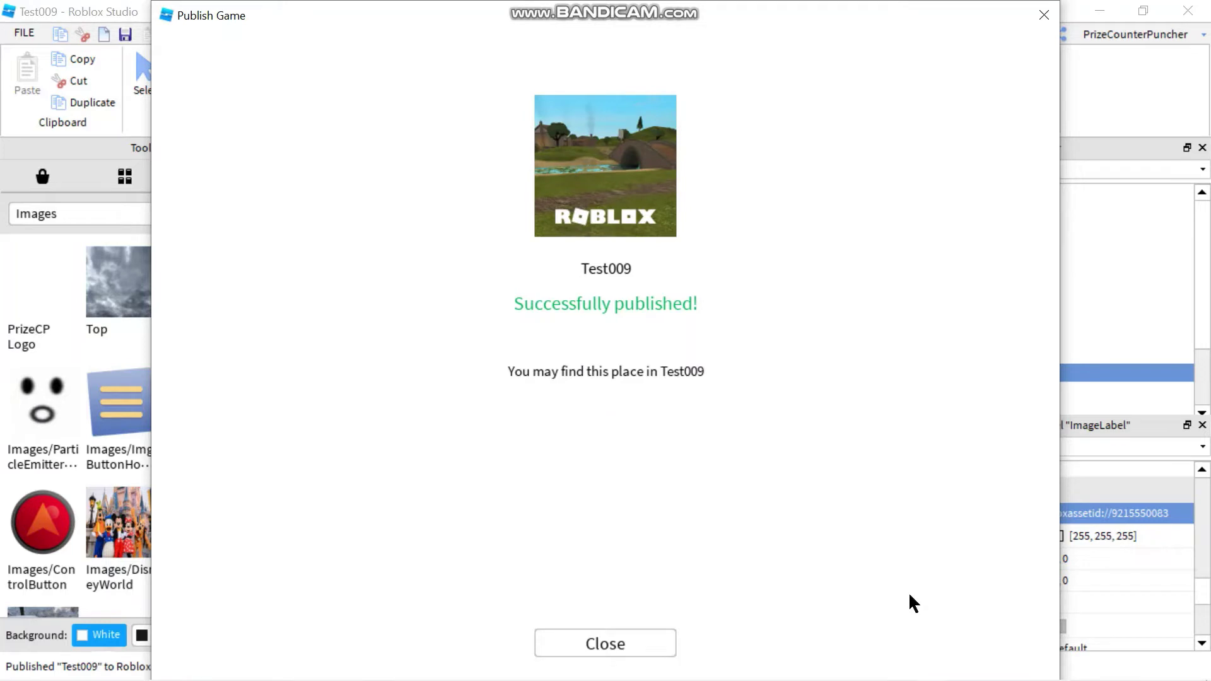
click(642, 640)
Step: Add a second ImageLabel to the ScreenGui, close the Toolbox and place the new label just to the right of the cloud image
click(994, 355)
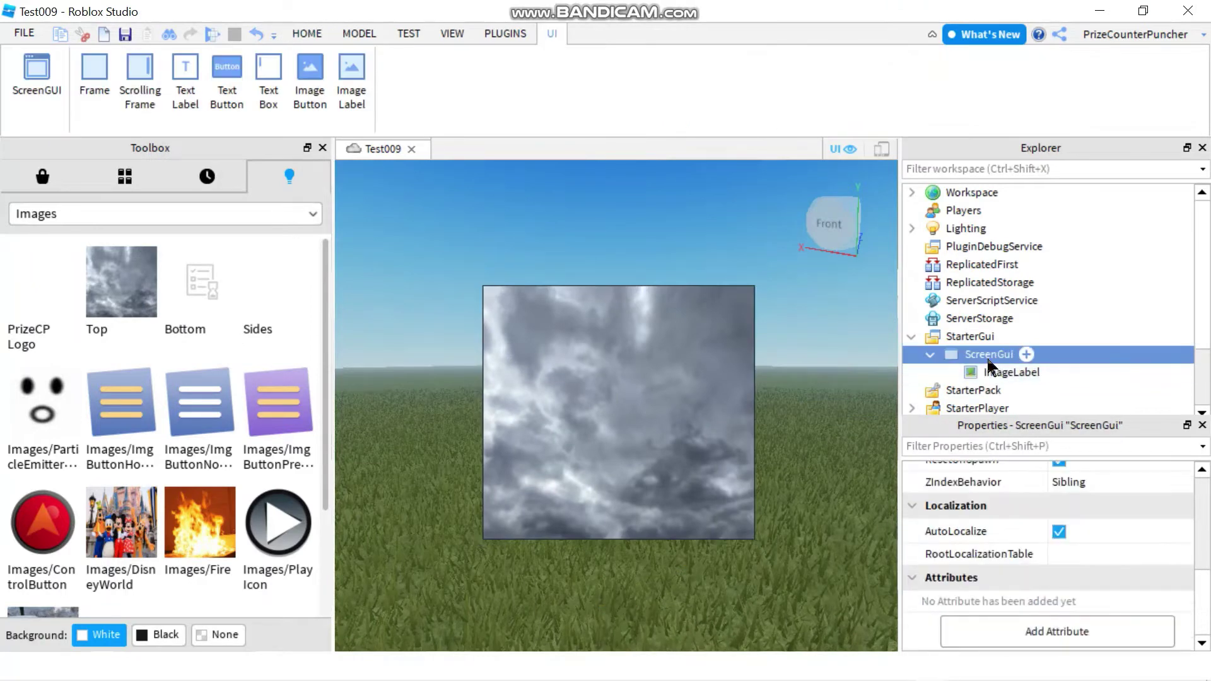
click(1026, 354)
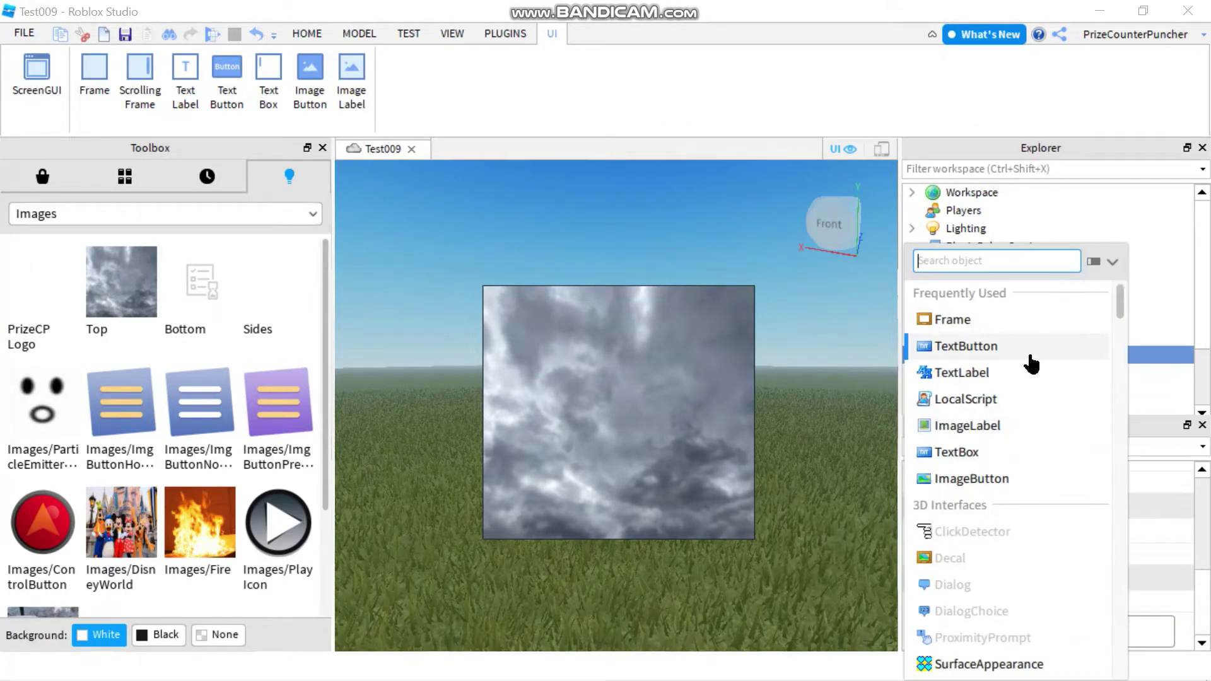
click(994, 426)
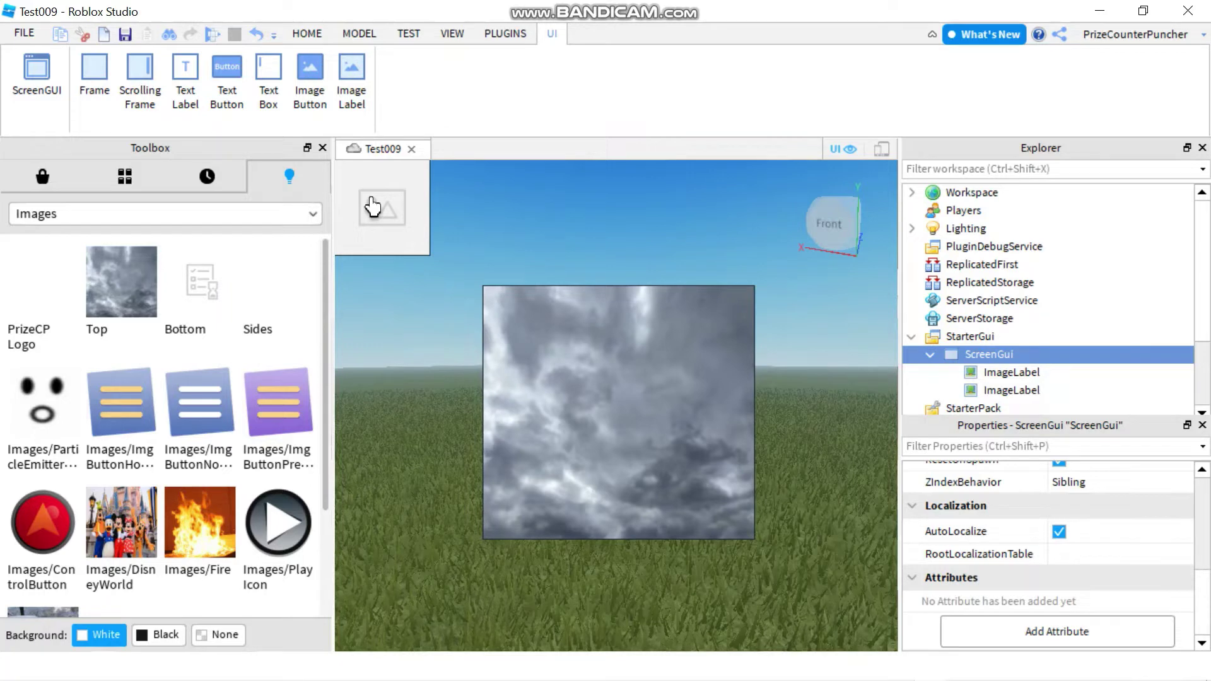
click(322, 148)
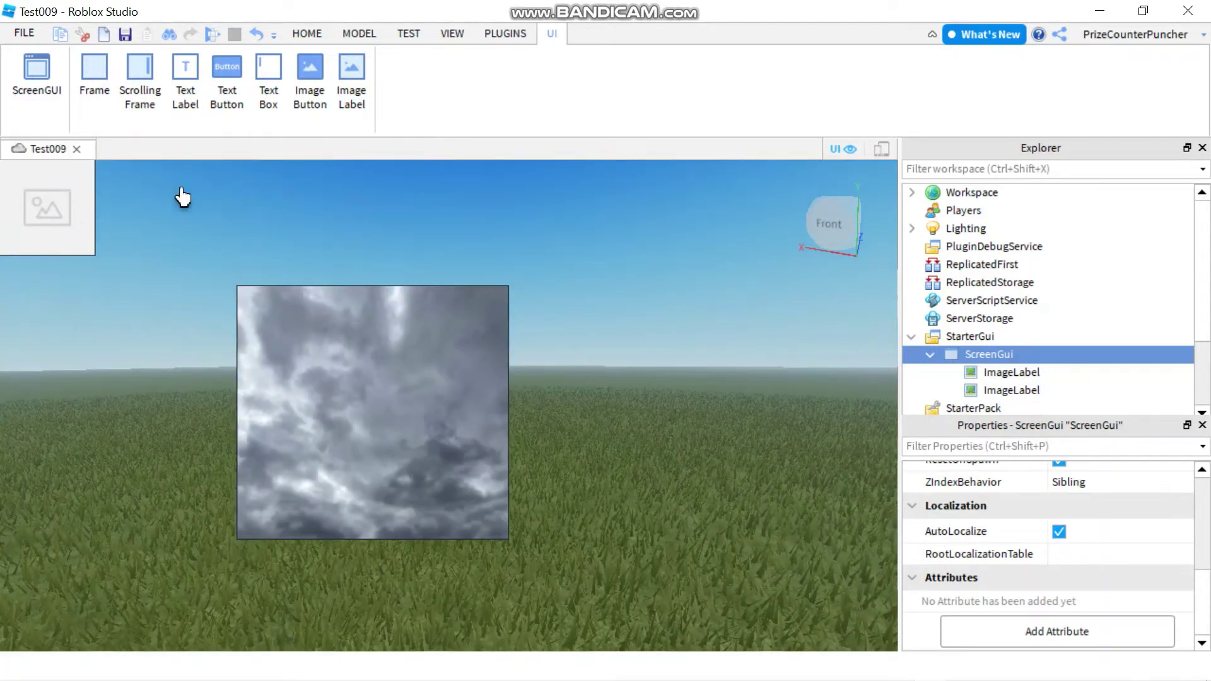
drag(37, 200, 543, 340)
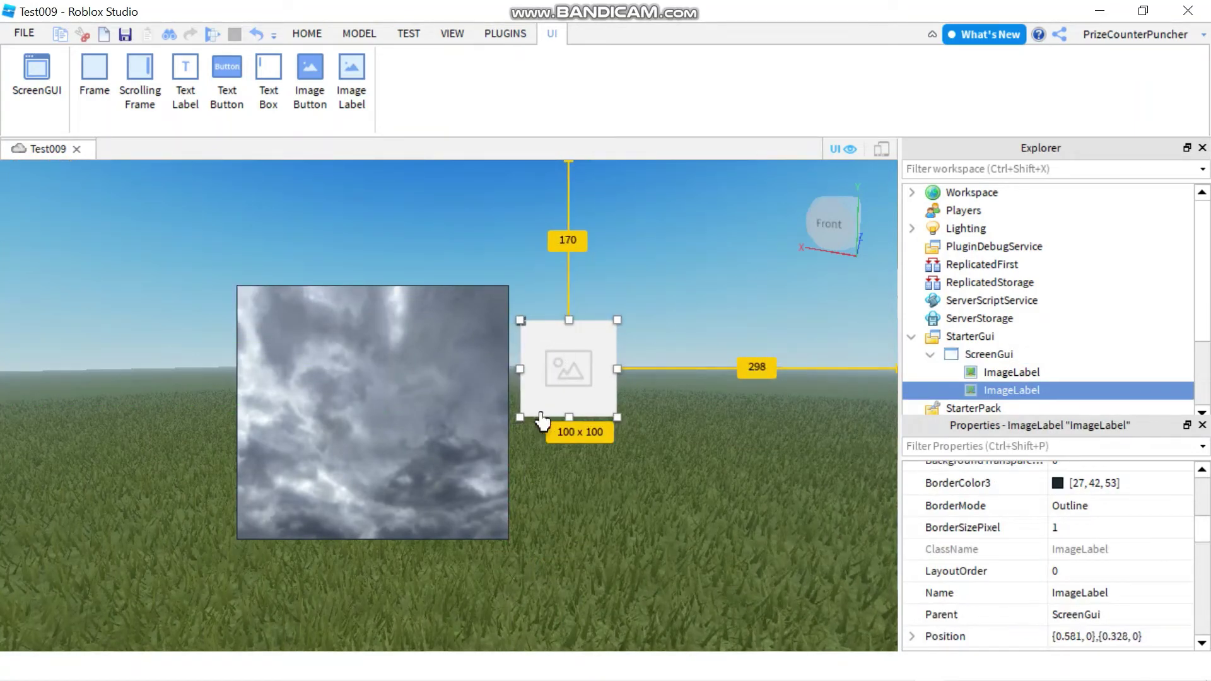
Step: Enlarge the second ImageLabel to about 261 x 236 pixels and select it again
drag(615, 421, 770, 546)
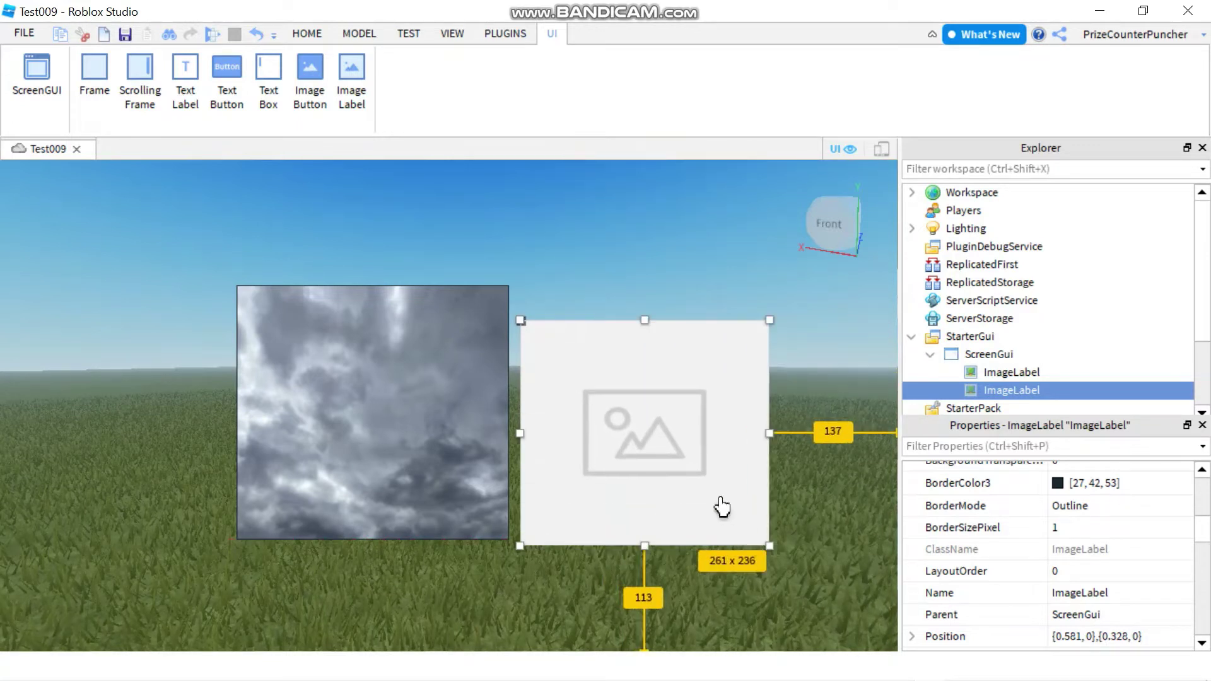
click(645, 313)
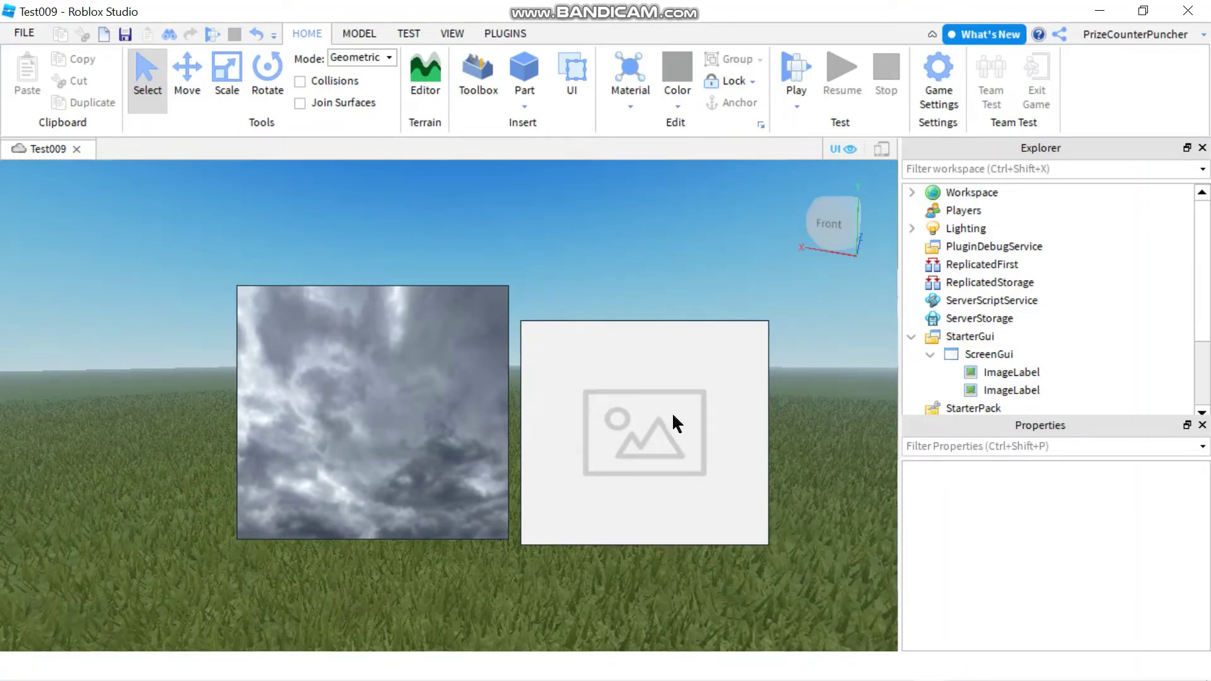
click(1011, 391)
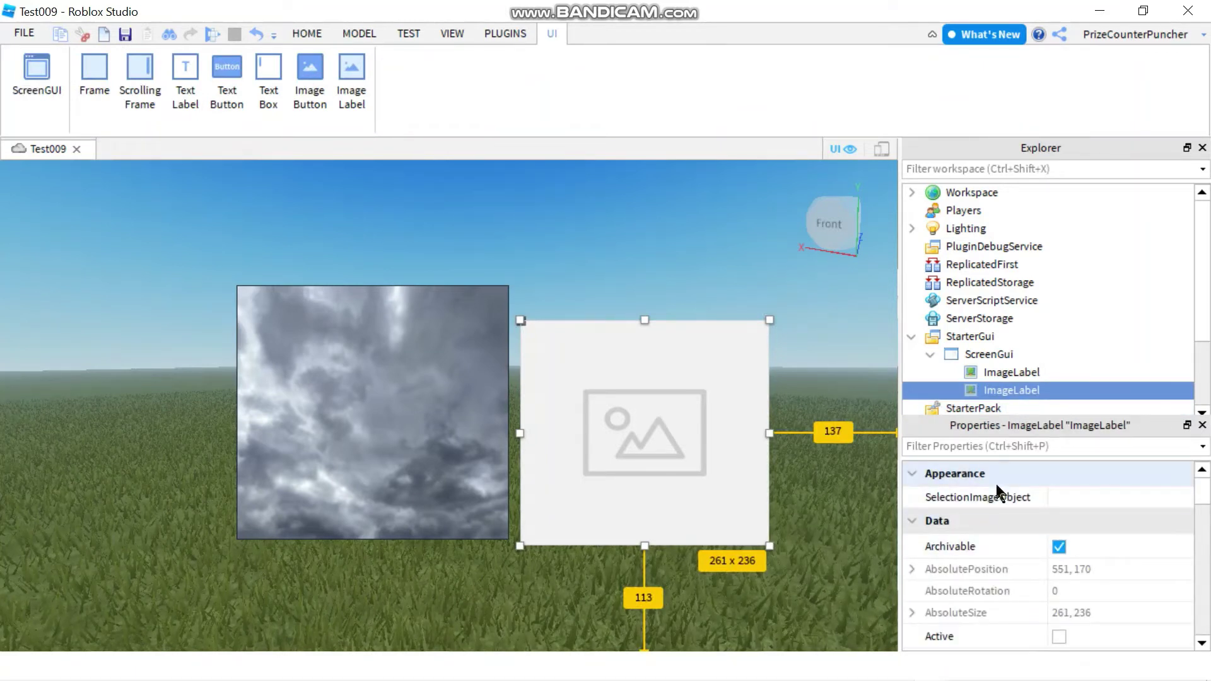
scroll(1007, 532, down, 8)
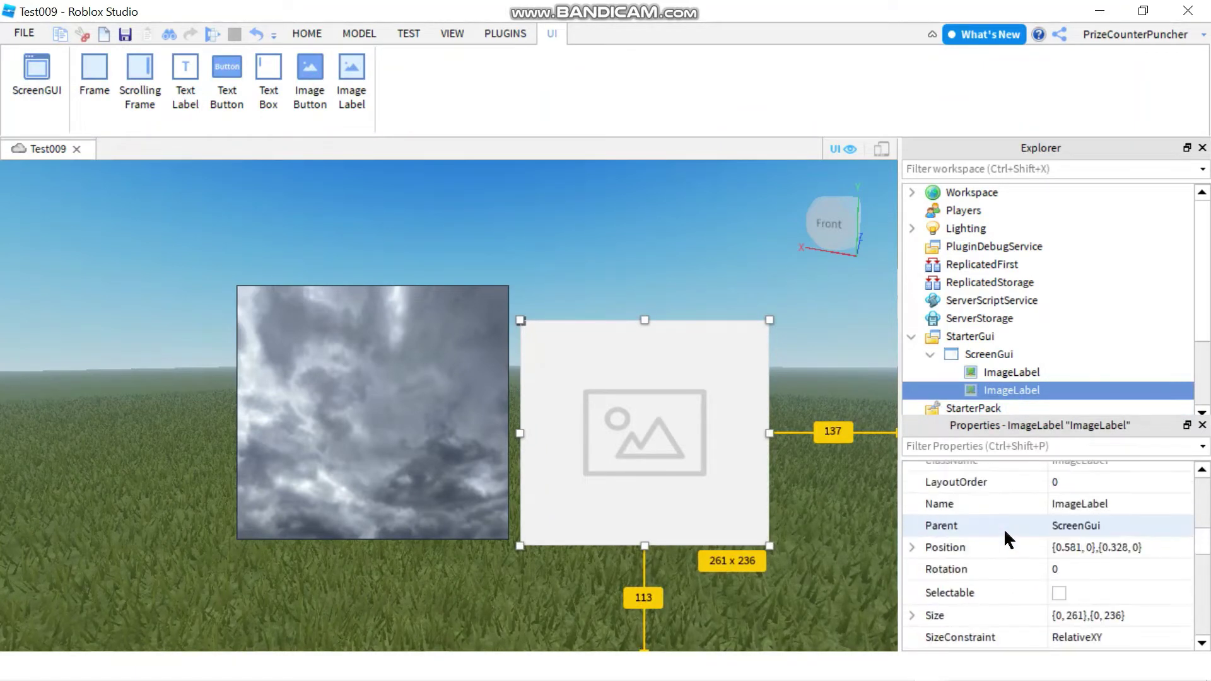
scroll(1005, 532, down, 3)
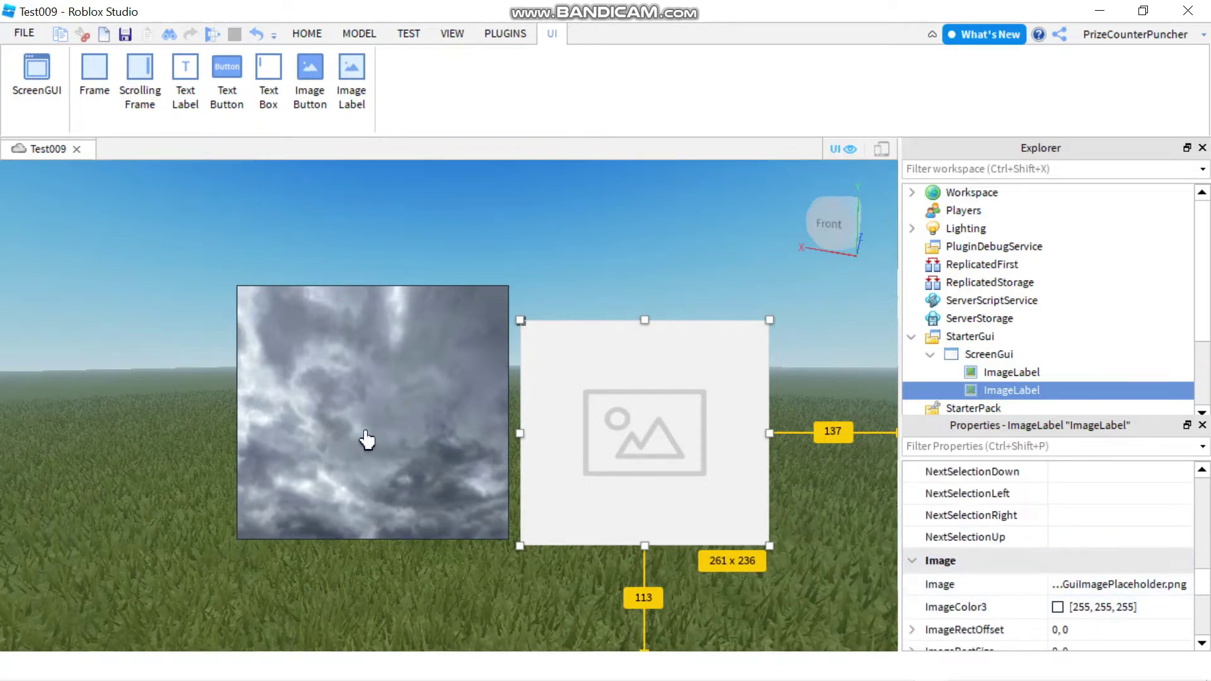
click(1111, 583)
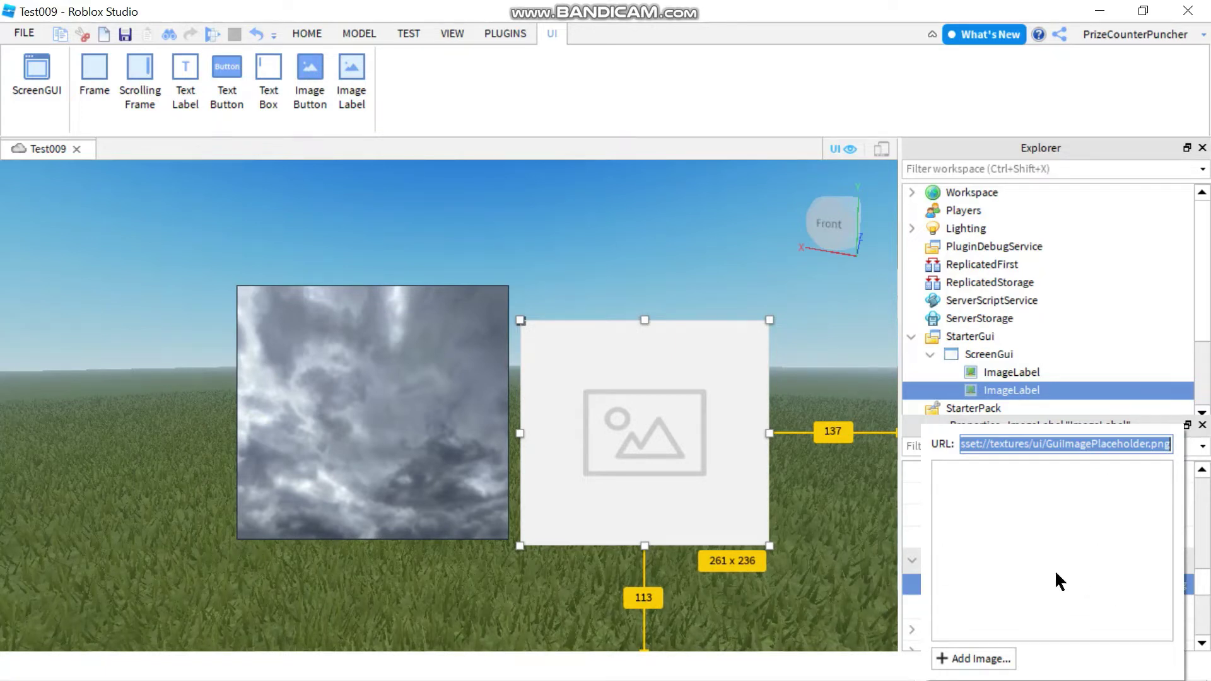
click(971, 658)
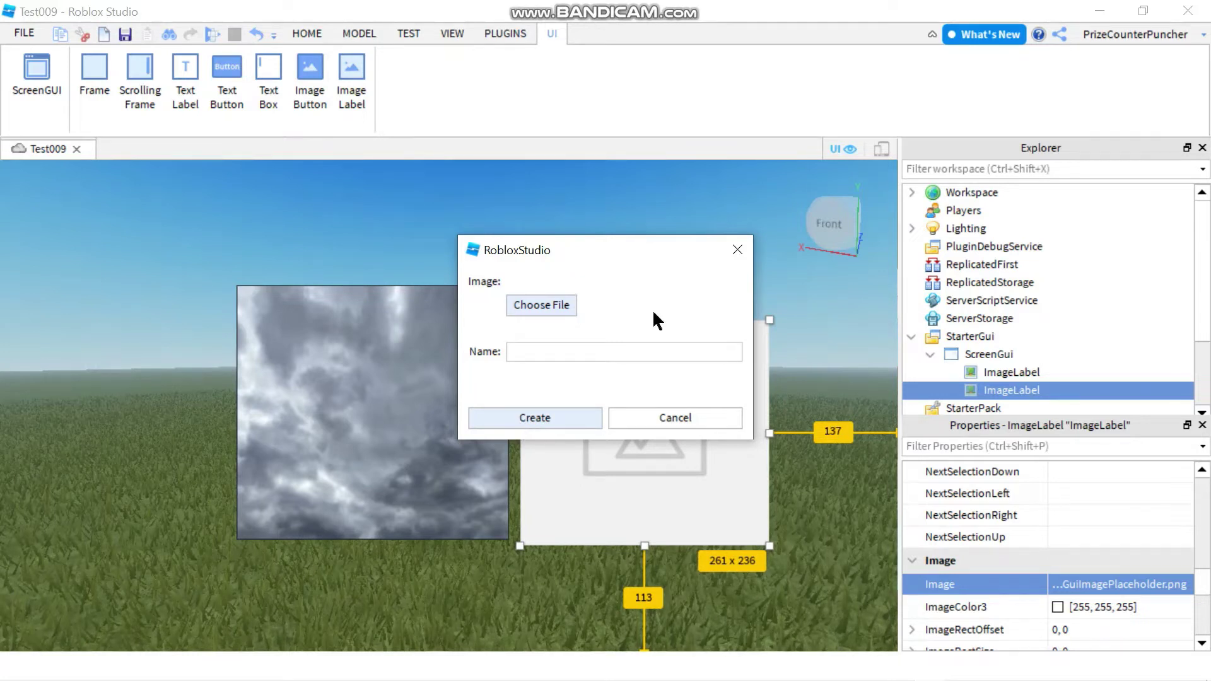
click(737, 250)
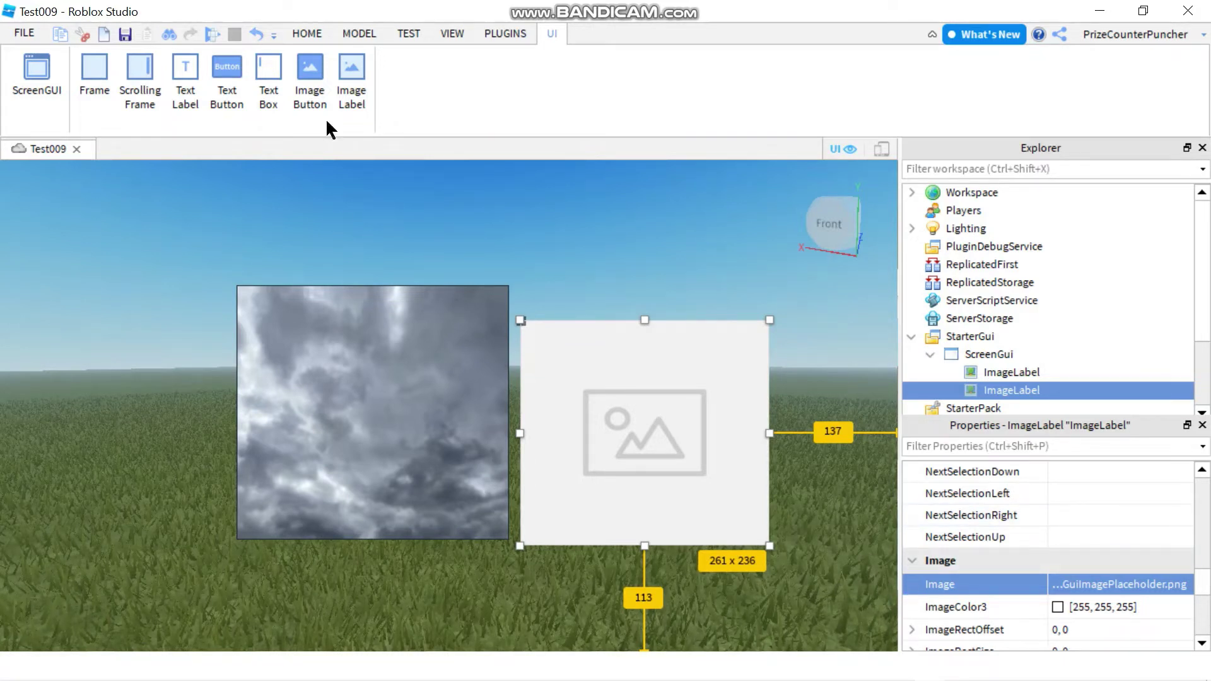
click(312, 33)
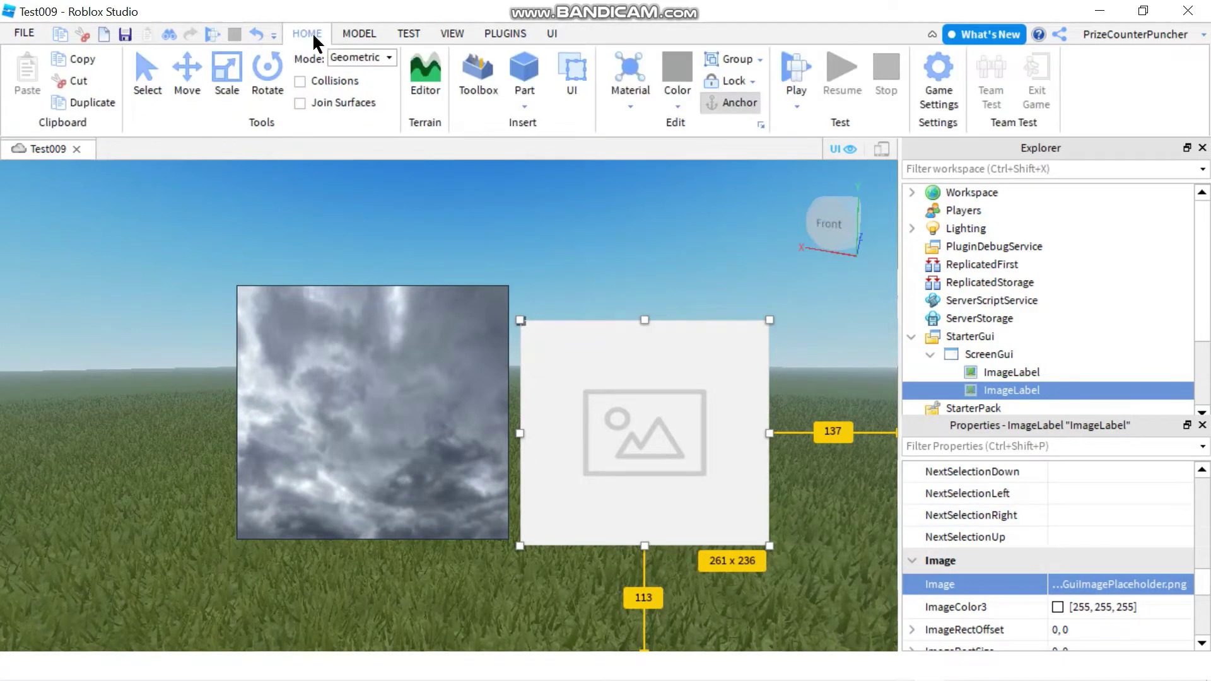
click(476, 71)
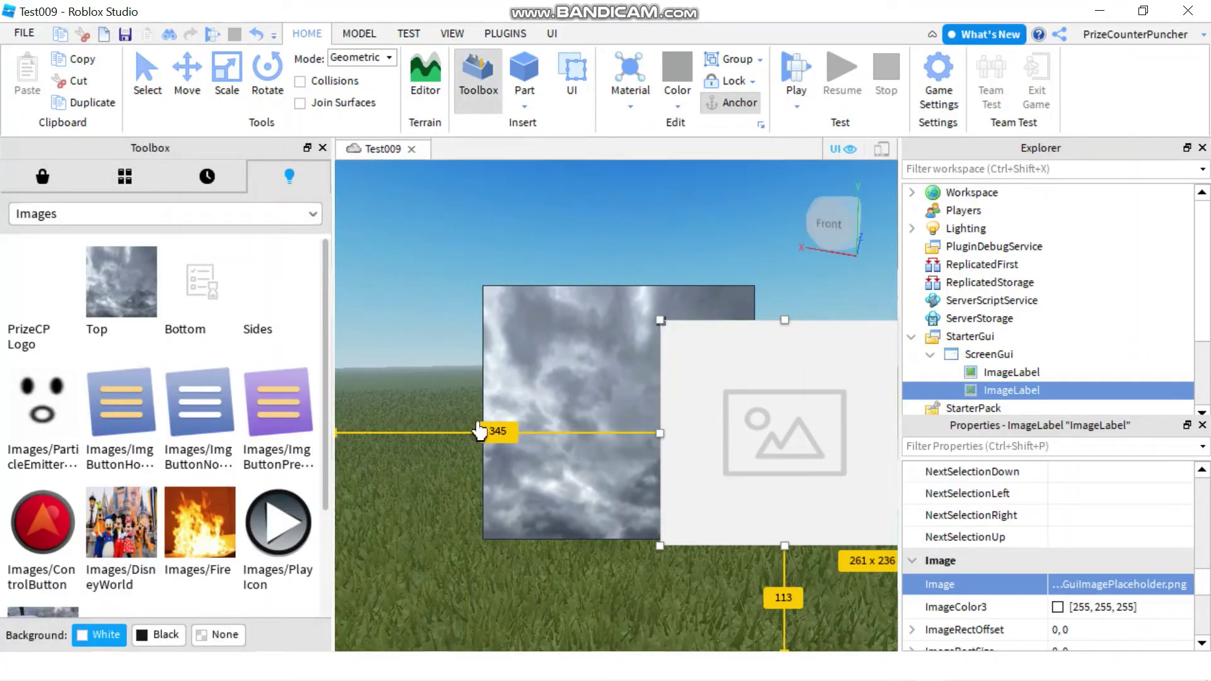
right_click(198, 516)
click(249, 552)
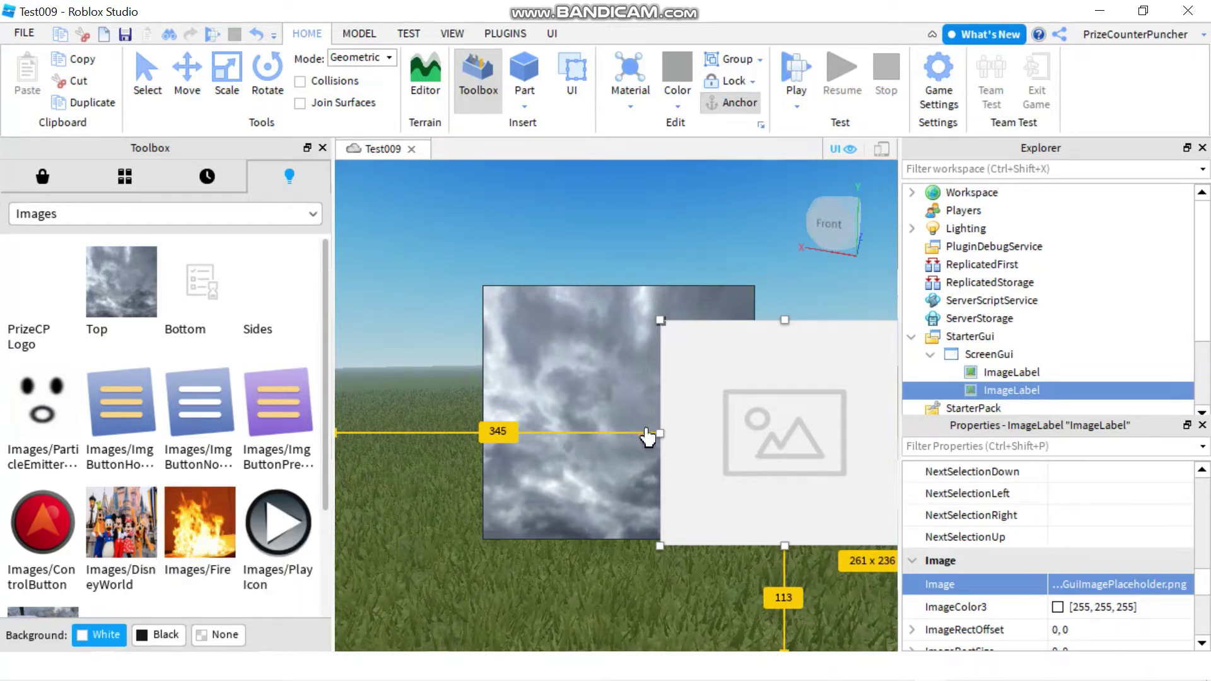
click(1100, 592)
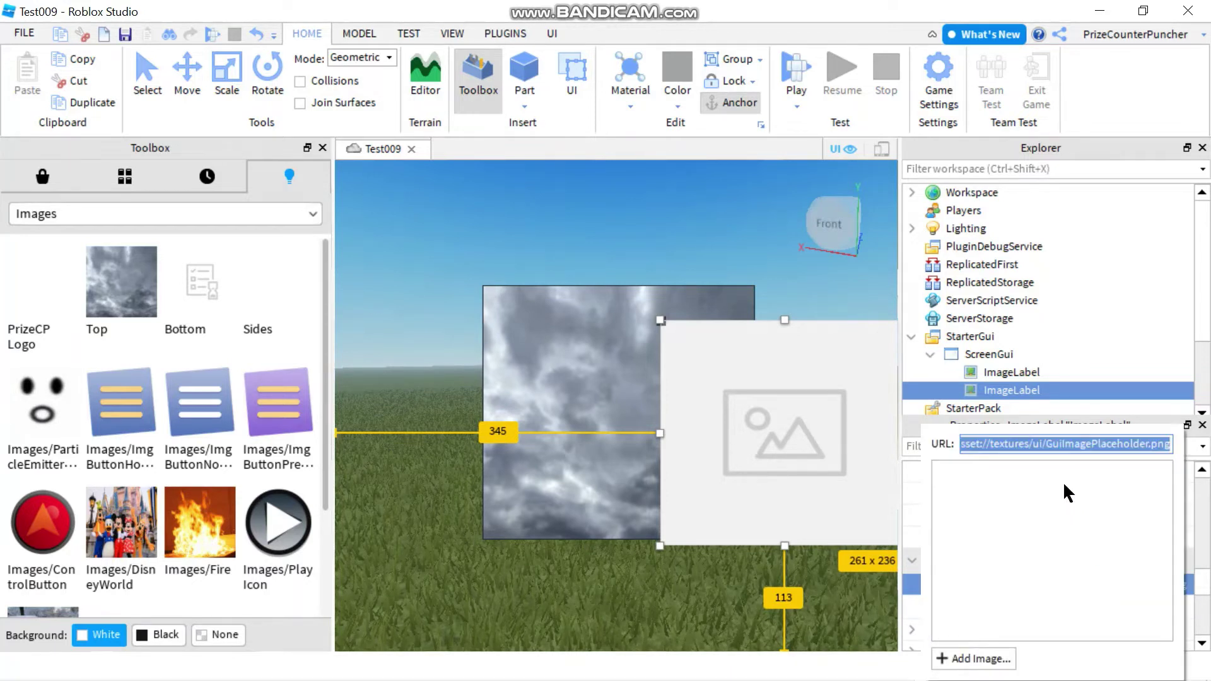
key(ctrl+v)
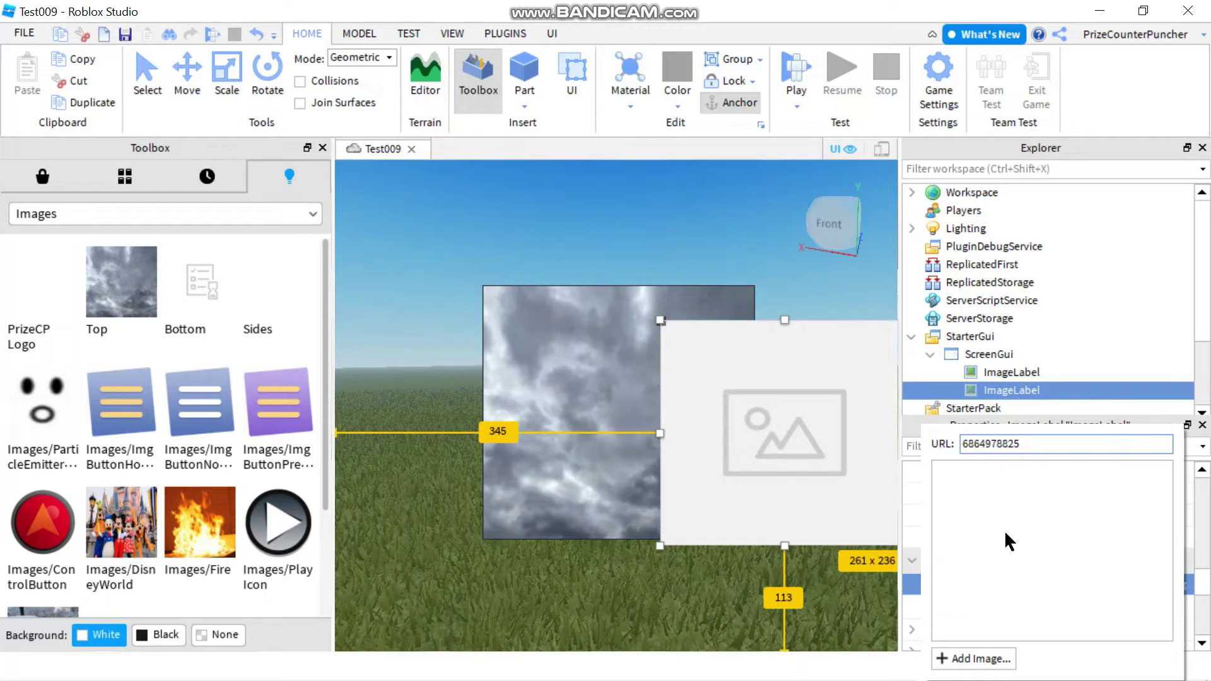
key(Return)
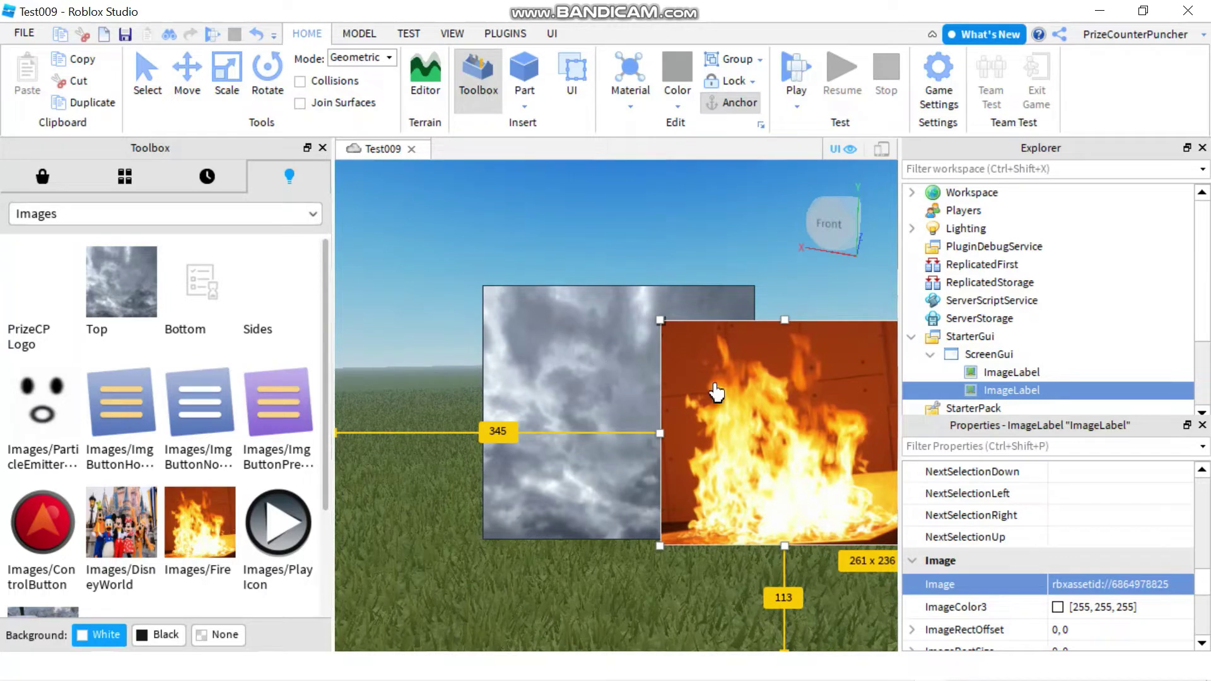
click(322, 149)
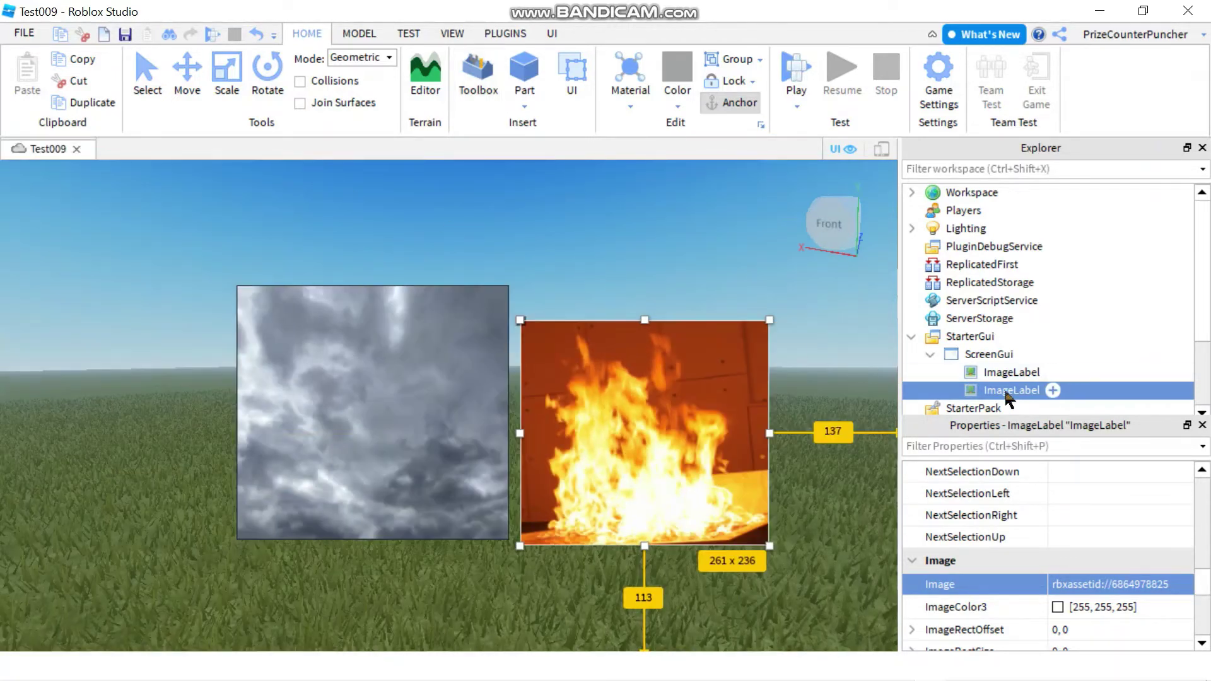
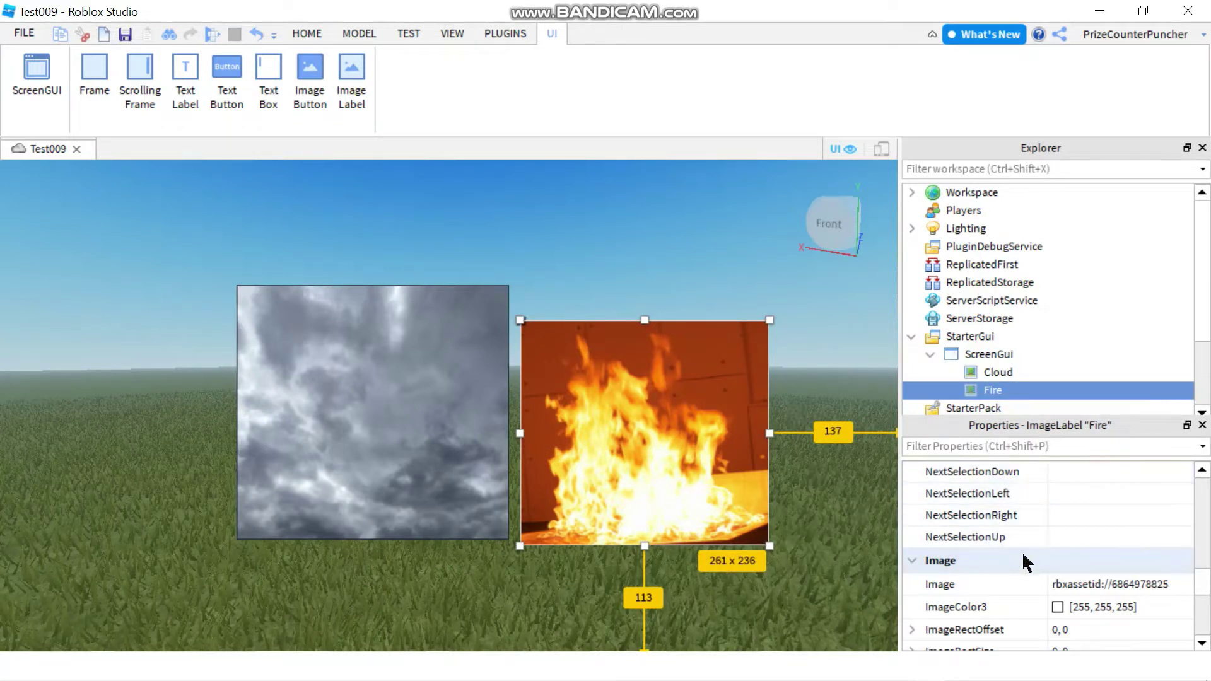
Step: Set the Fire label's rotation to 30
scroll(1021, 551, up, 8)
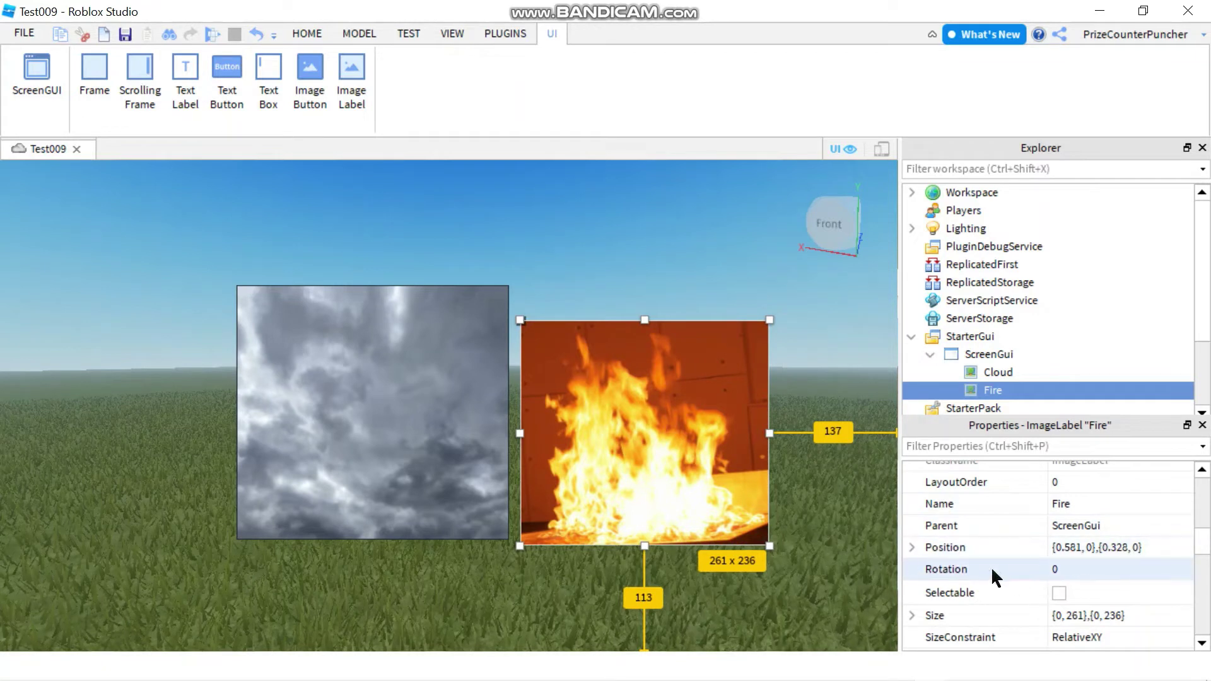
click(1067, 567)
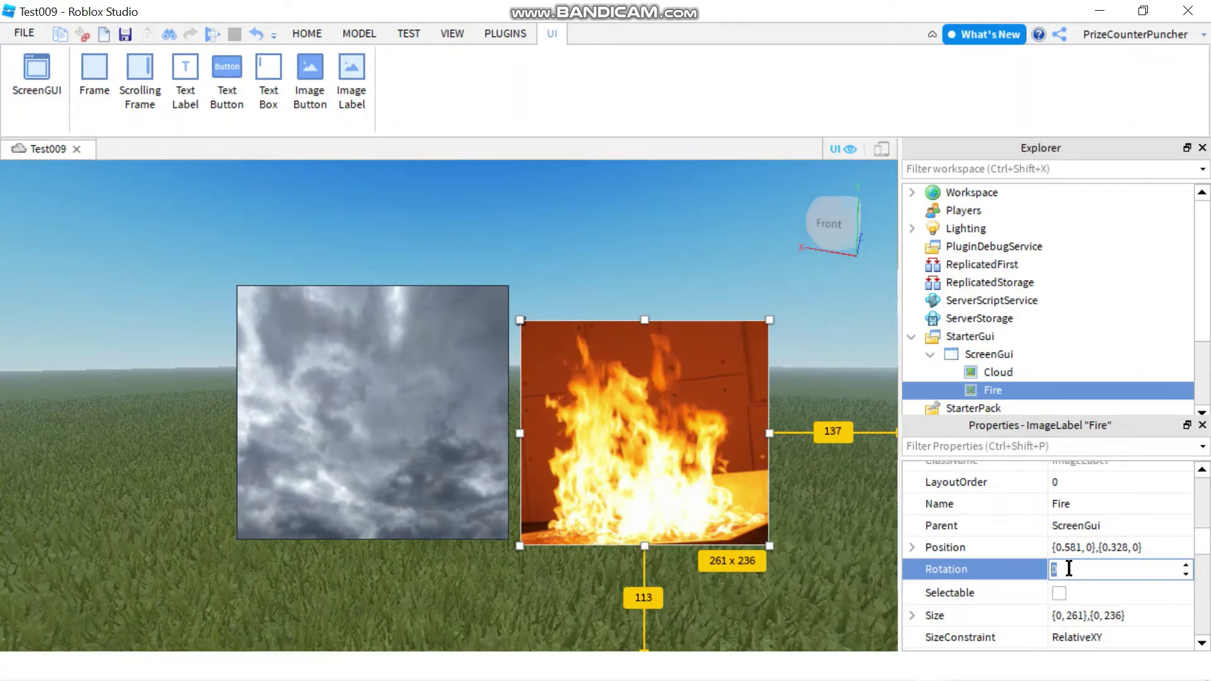
text(30)
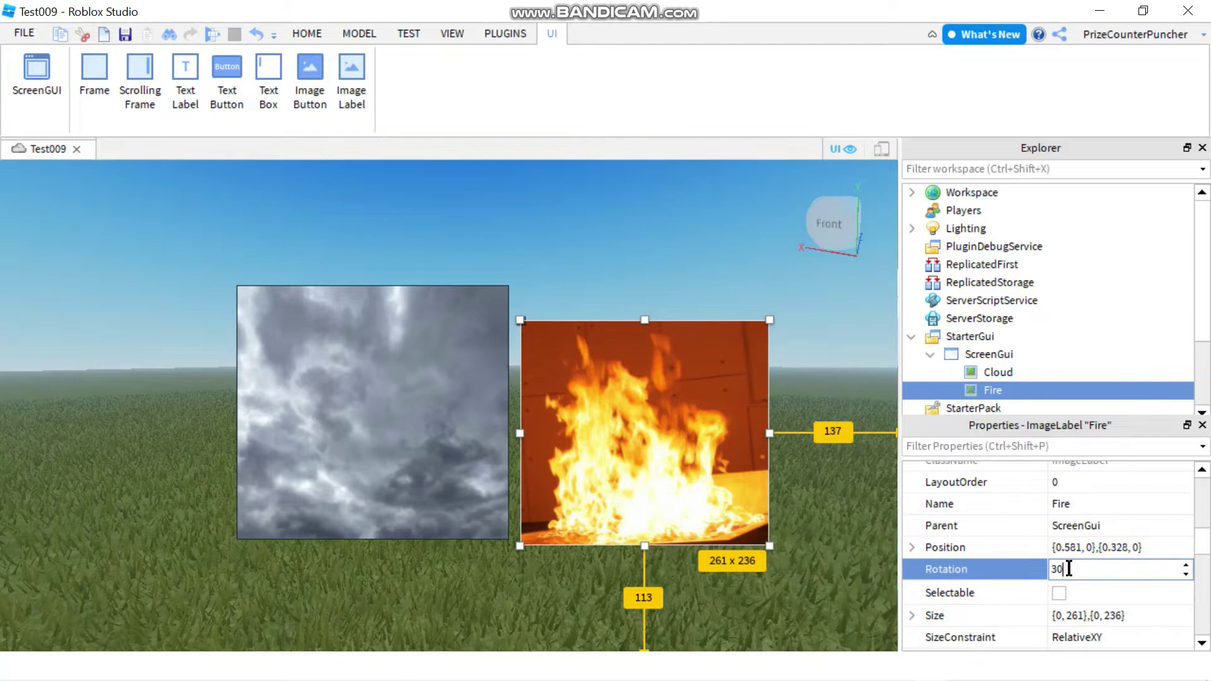
key(Return)
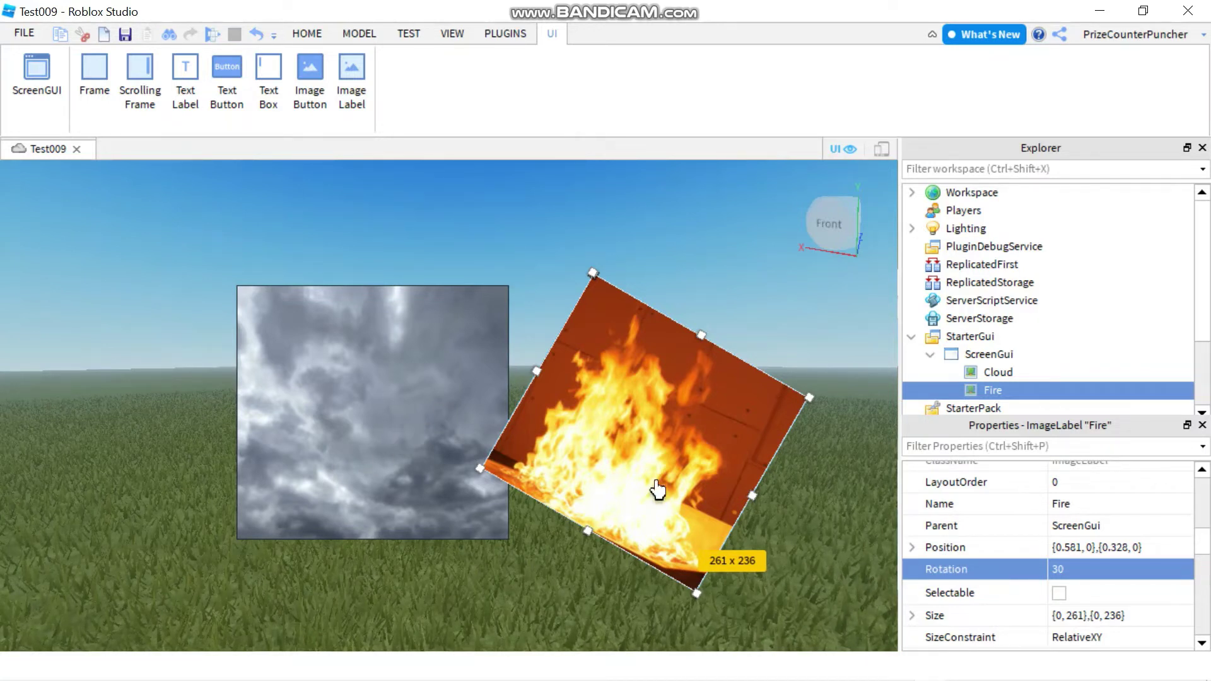
Step: Set the Cloud label's ZIndex to 5
click(998, 373)
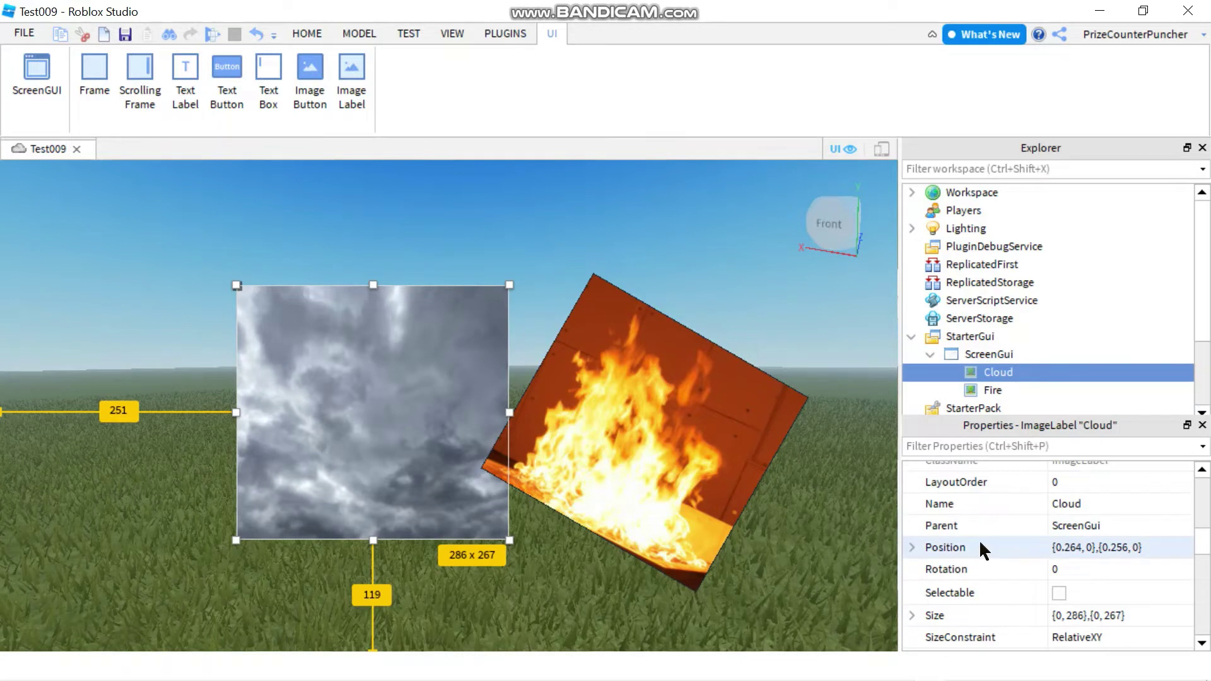
scroll(981, 549, down, 3)
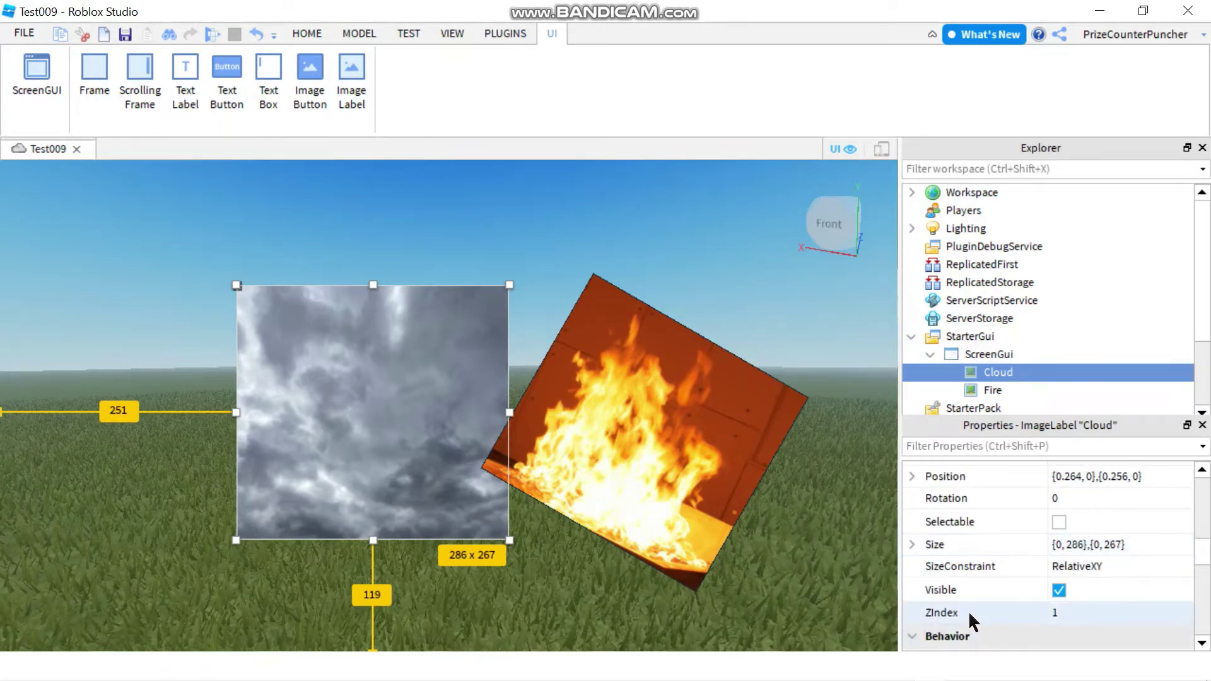
click(1093, 613)
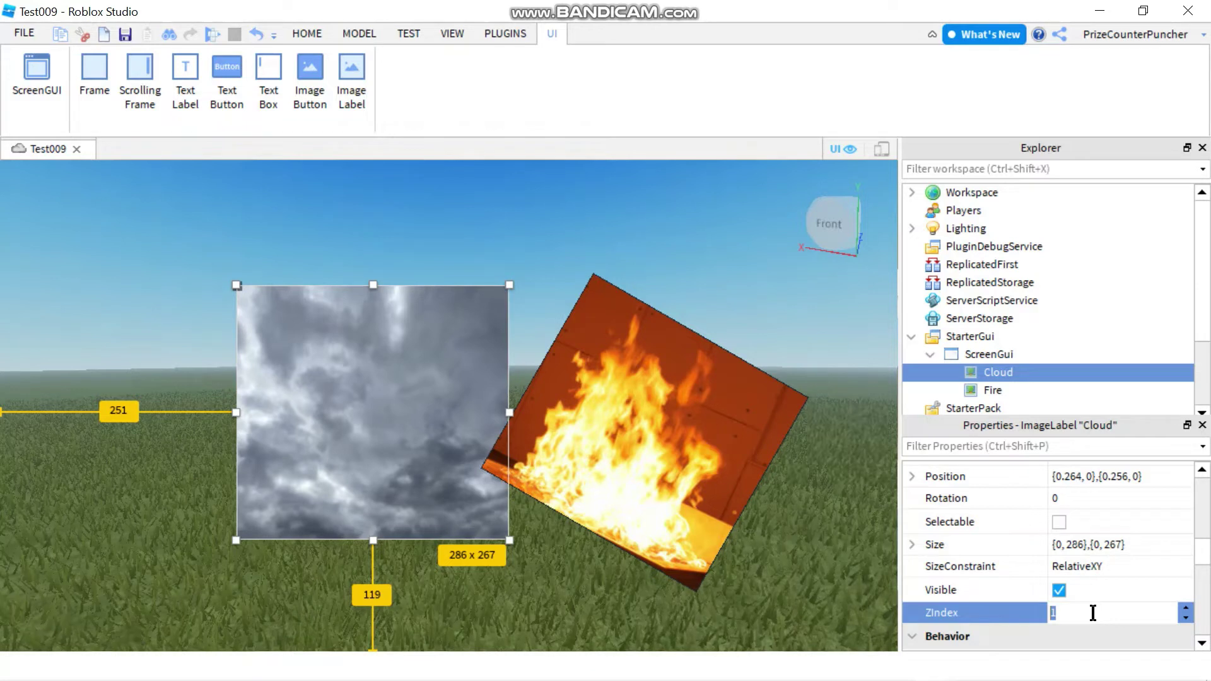
text(5)
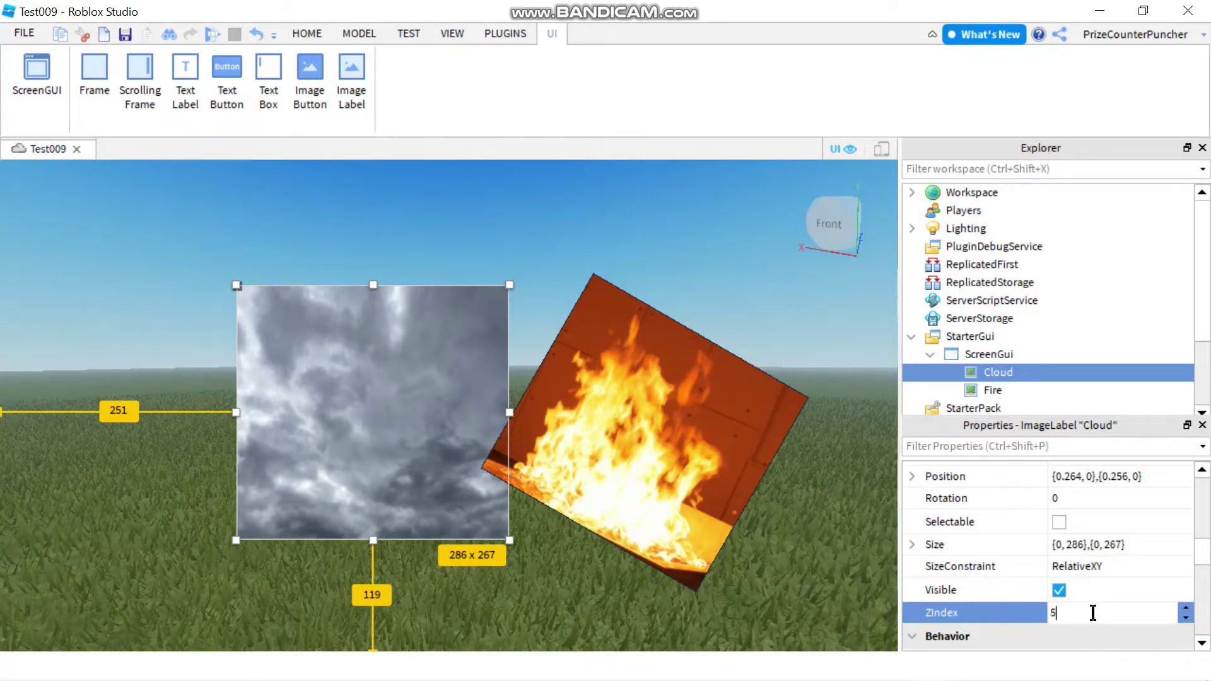
key(Return)
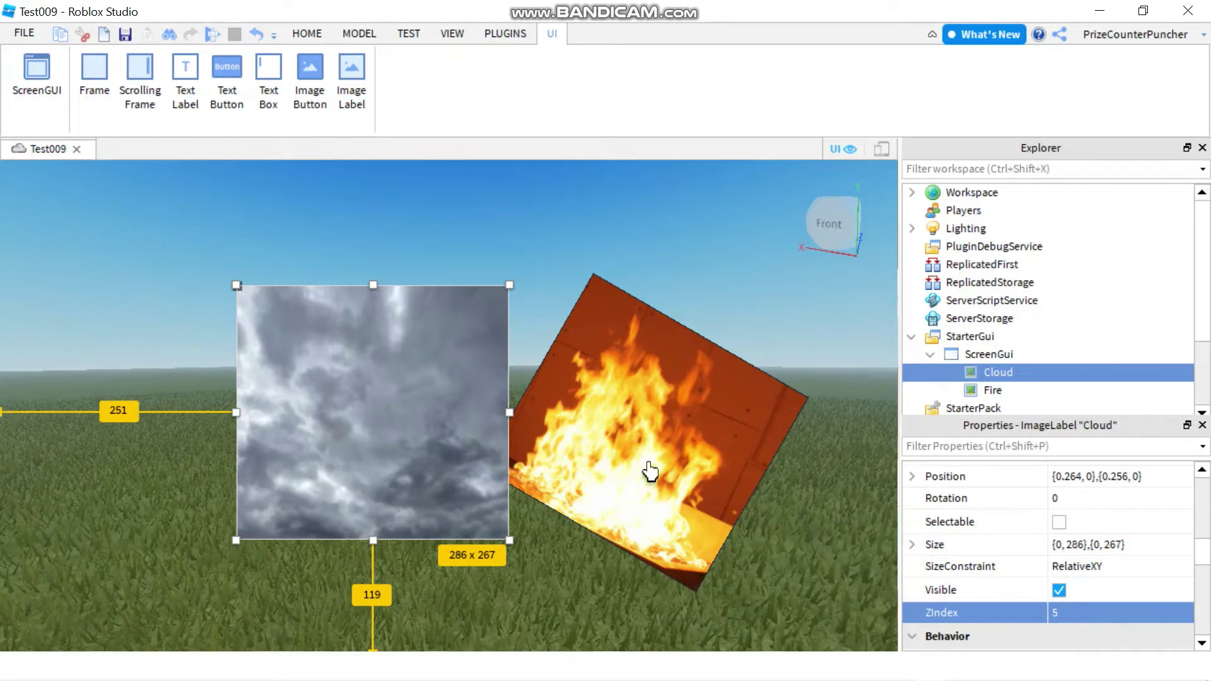
Step: Set the Fire label's ZIndex to 4 and clear the selection
click(996, 389)
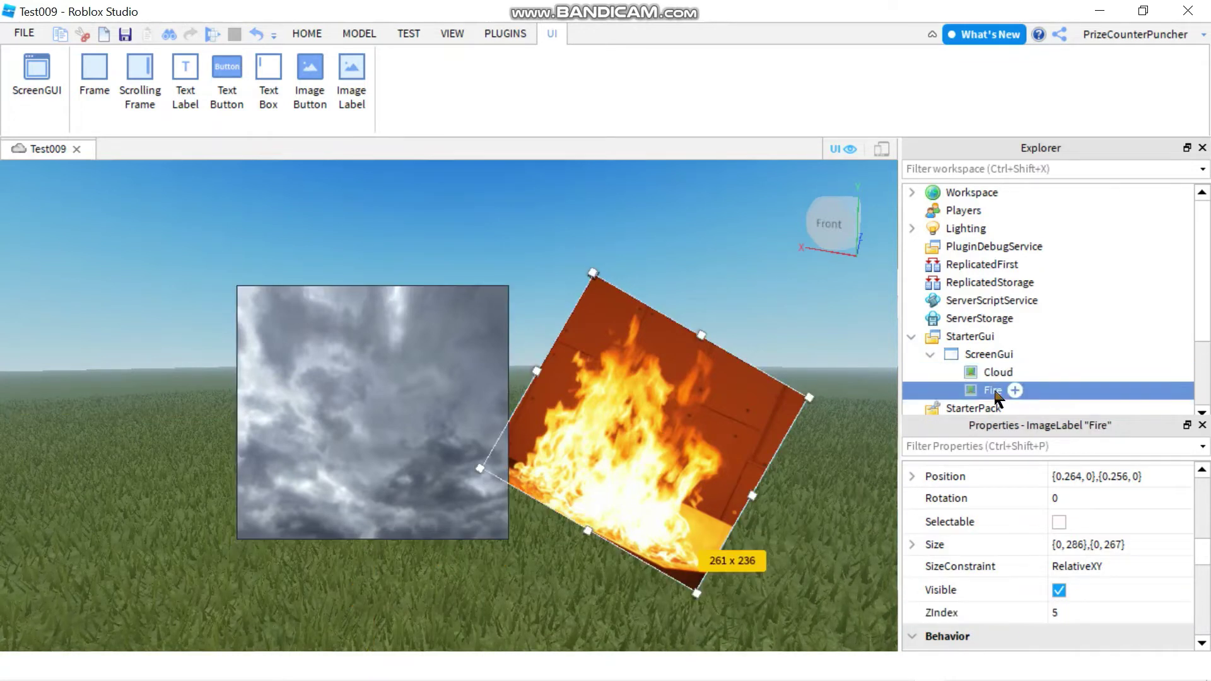
click(1072, 609)
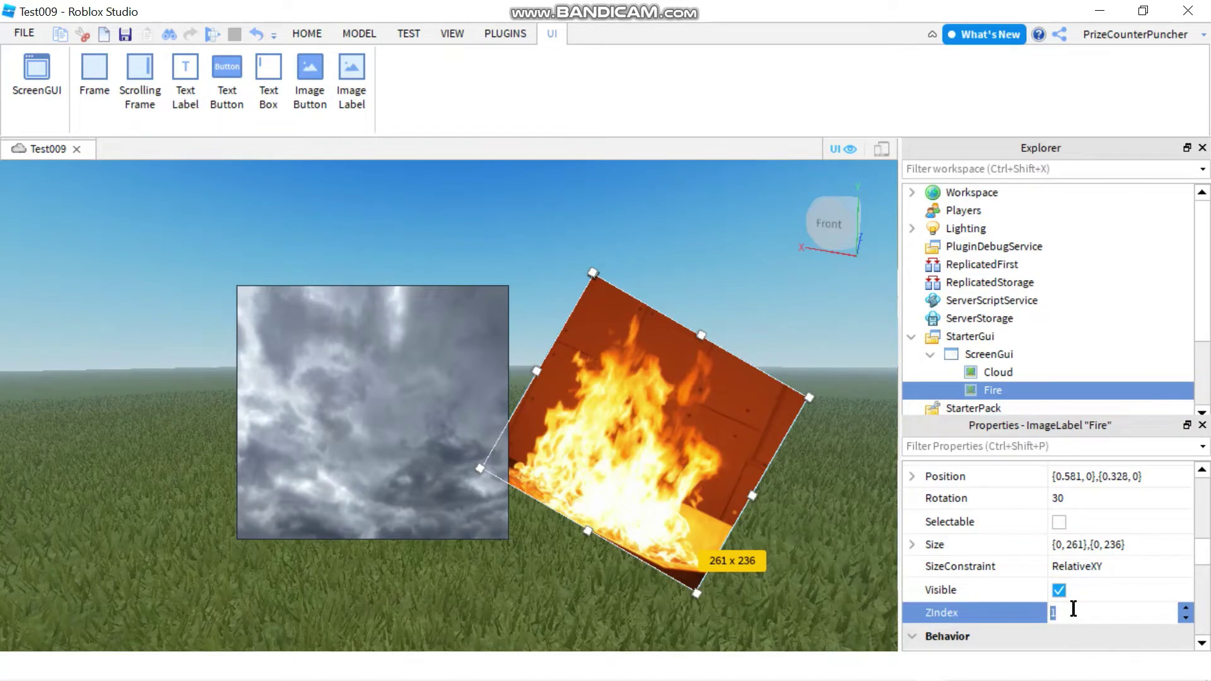
text(4)
key(Return)
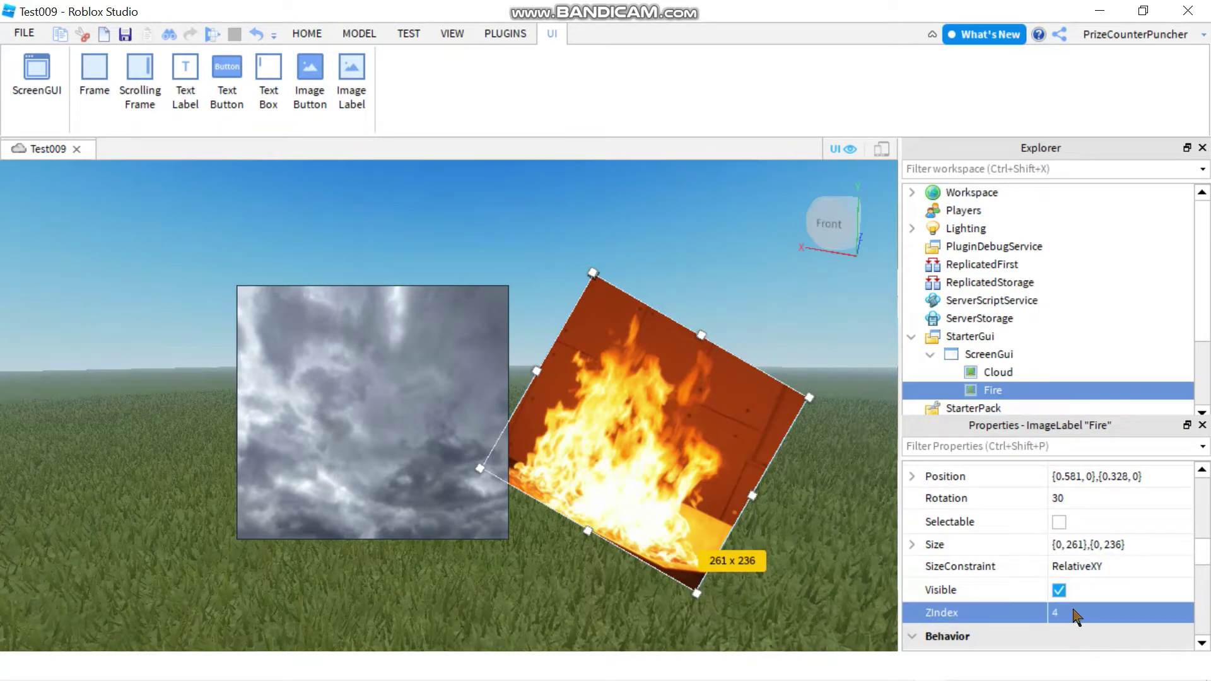
click(528, 583)
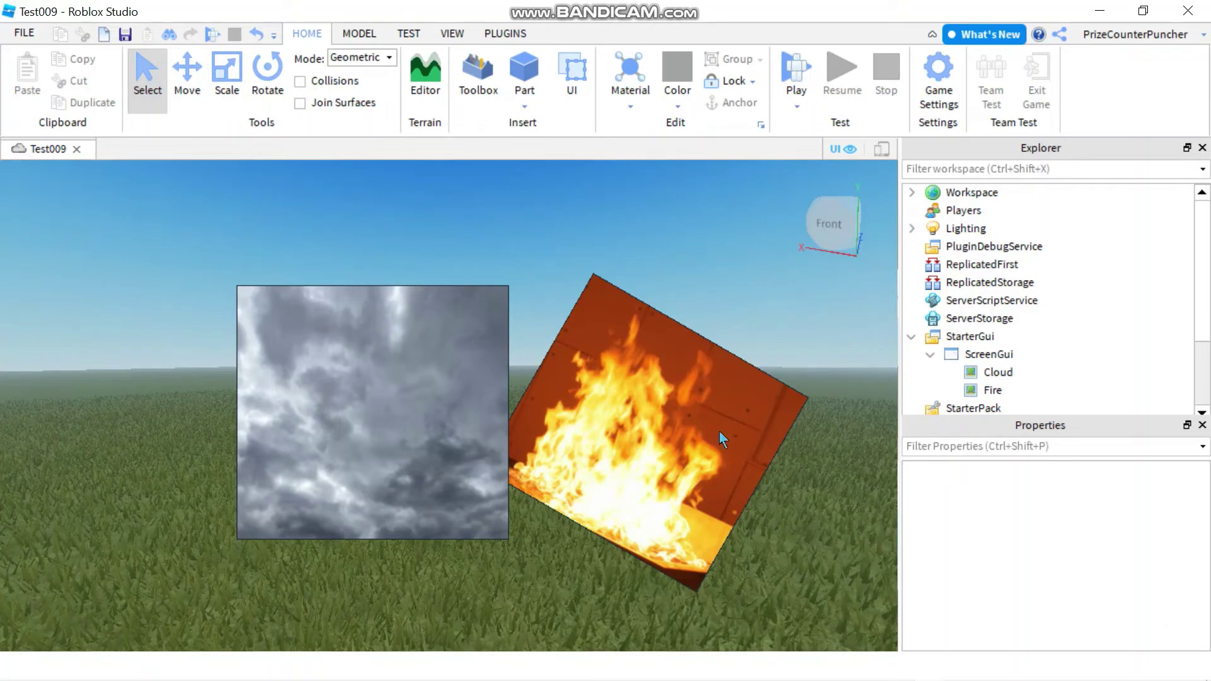
Step: Set the Fire label's ZIndex to 6 to bring it in front of the Cloud label
click(995, 391)
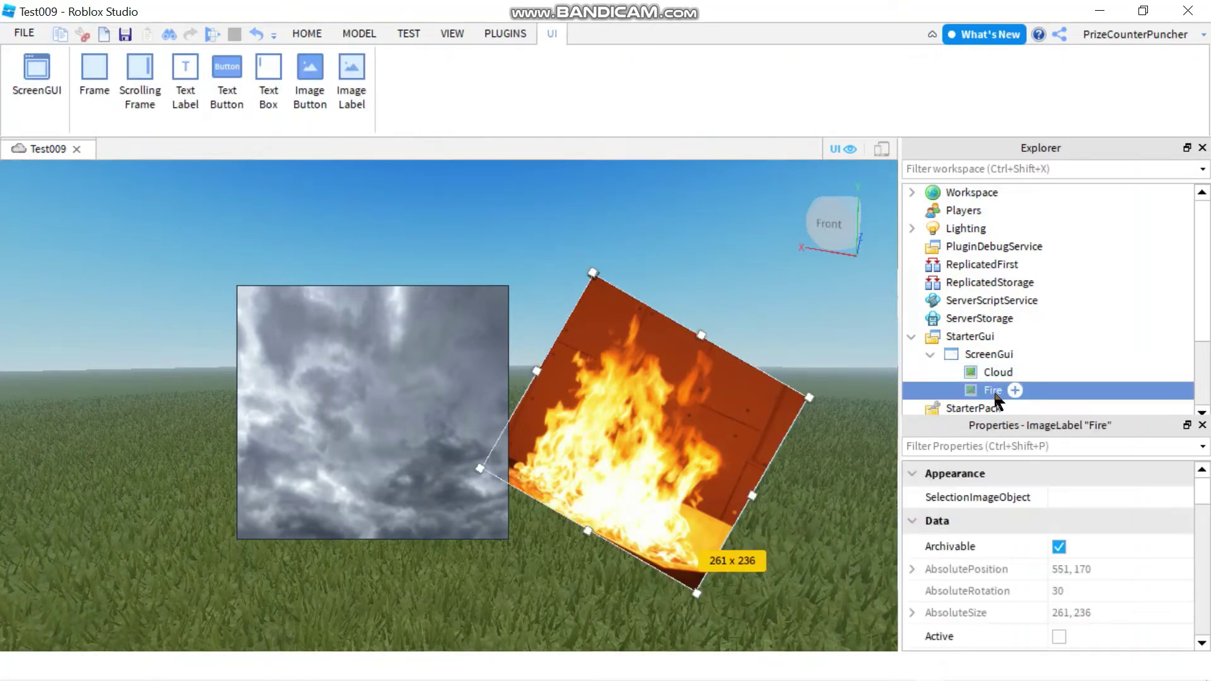
scroll(1024, 580, down, 3)
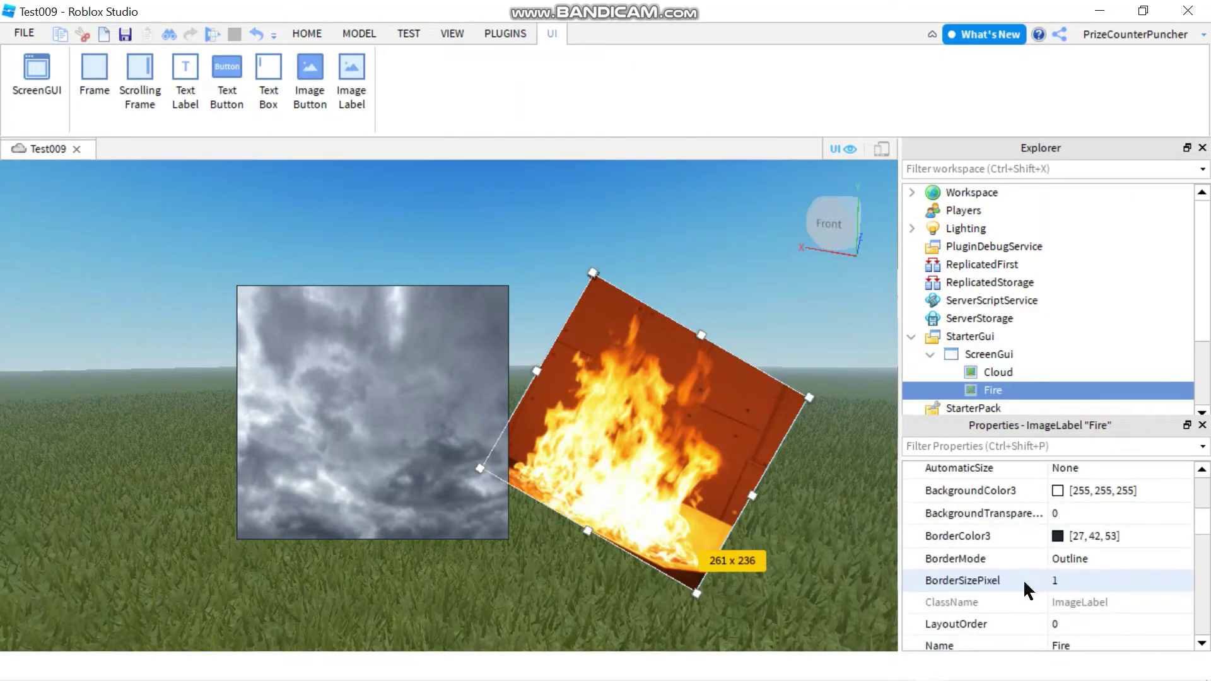
scroll(1024, 583, down, 1)
scroll(1022, 579, down, 2)
click(1065, 612)
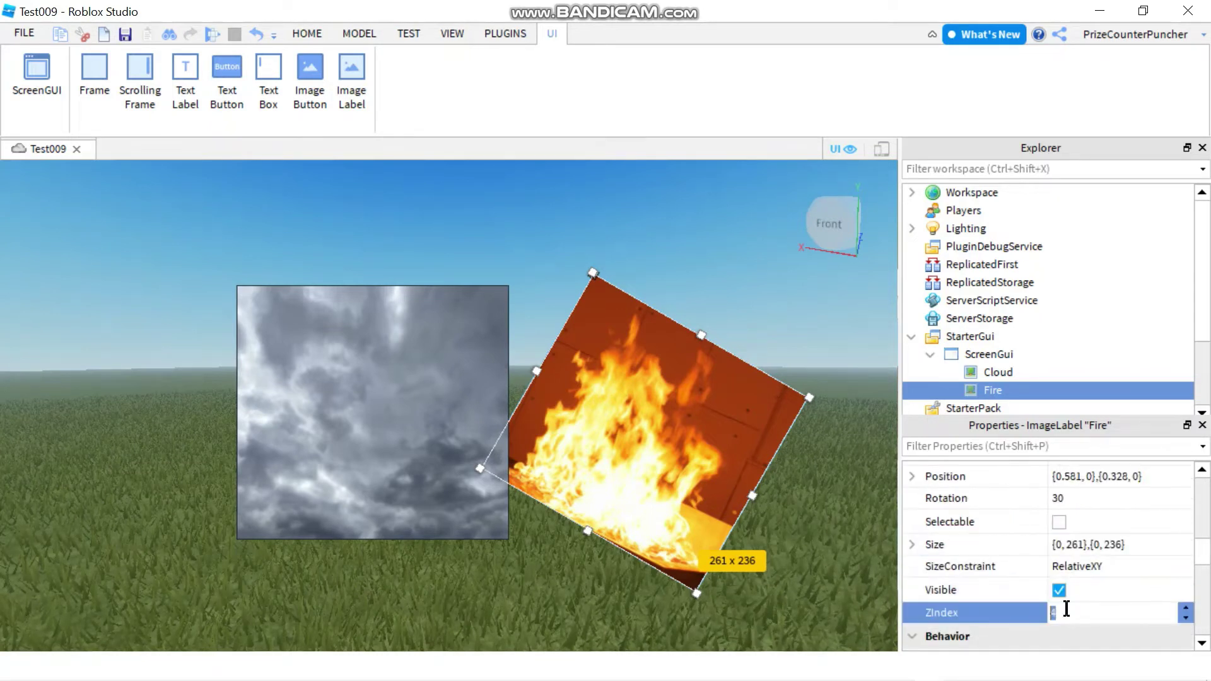
text(6)
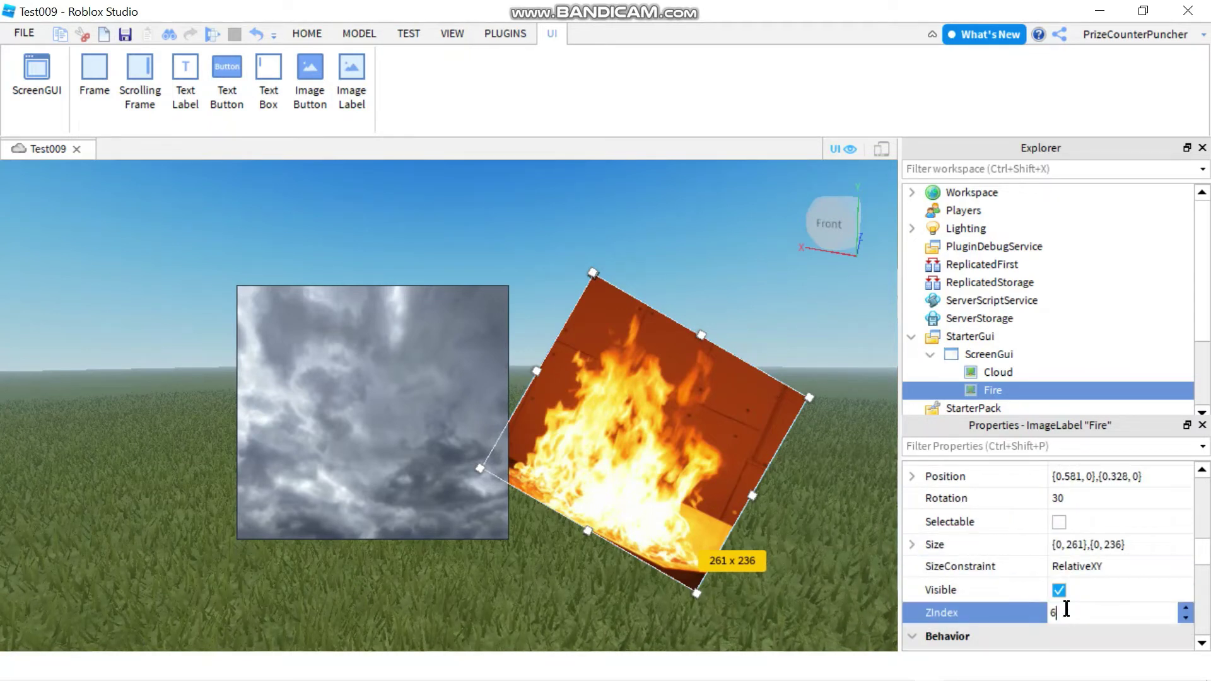
key(Return)
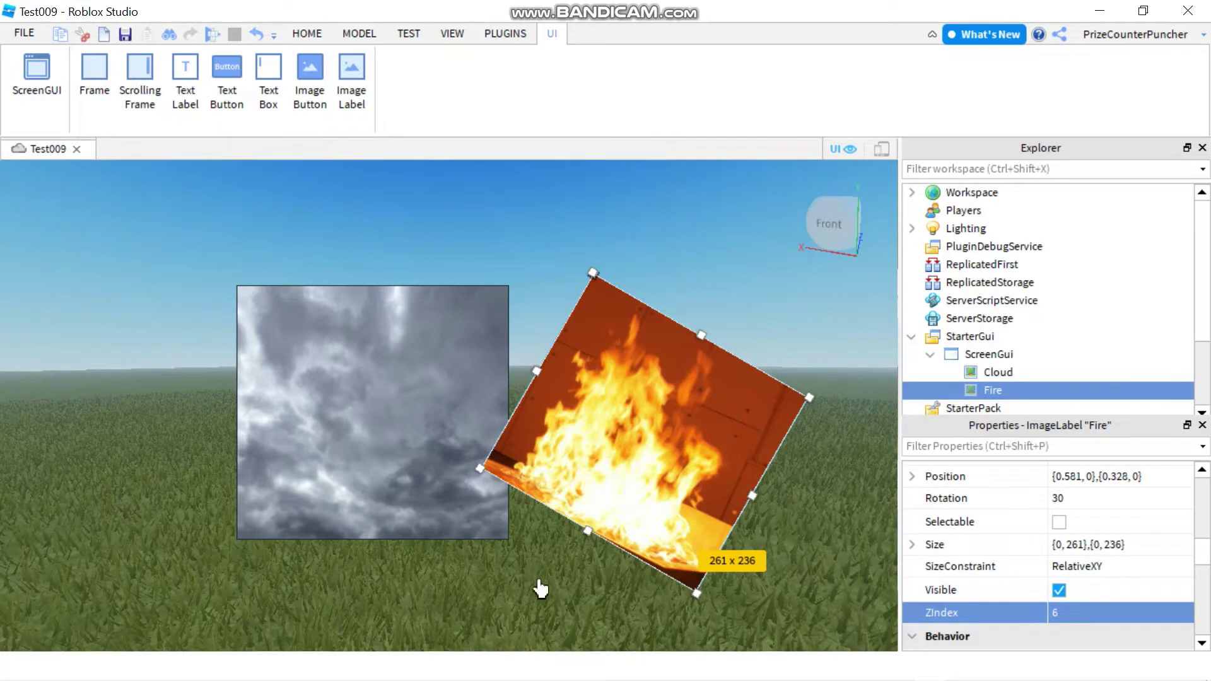
Step: Lower the Fire label's ZIndex to 4 so it sits behind the Cloud label, and clear the selection
click(1080, 613)
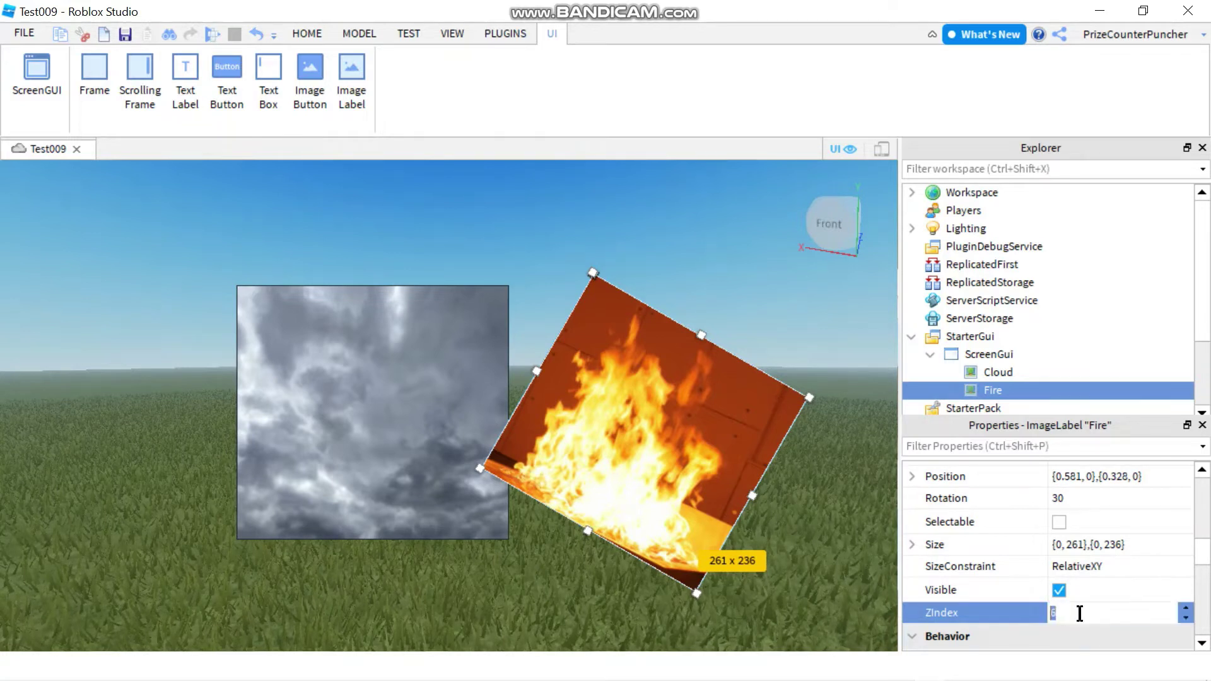
text(4)
key(Return)
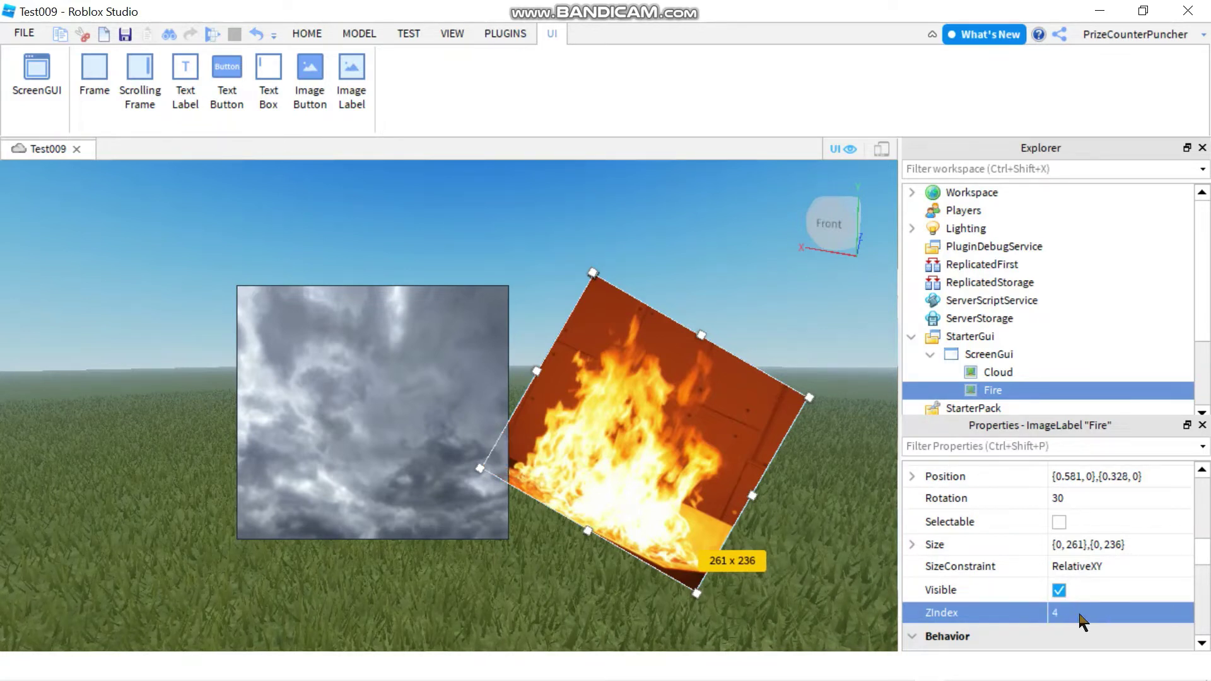
click(855, 327)
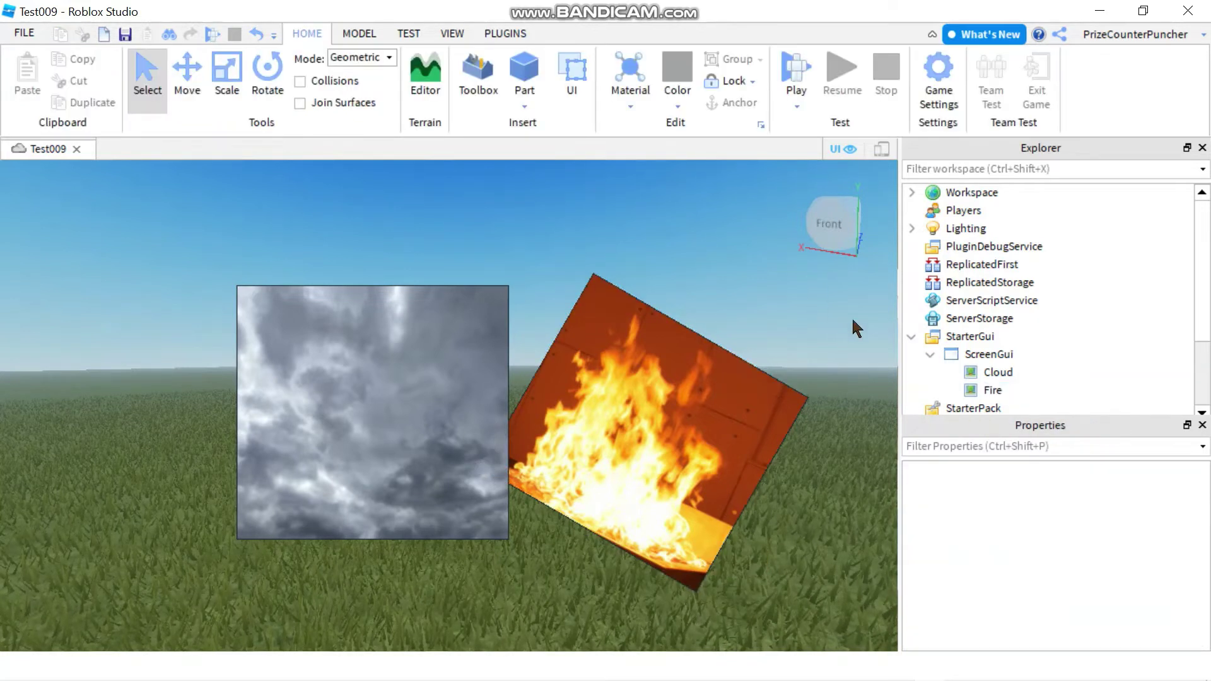
Step: Add a new ImageLabel to the ScreenGui and move it over the Cloud image, to about 344, 209
click(987, 360)
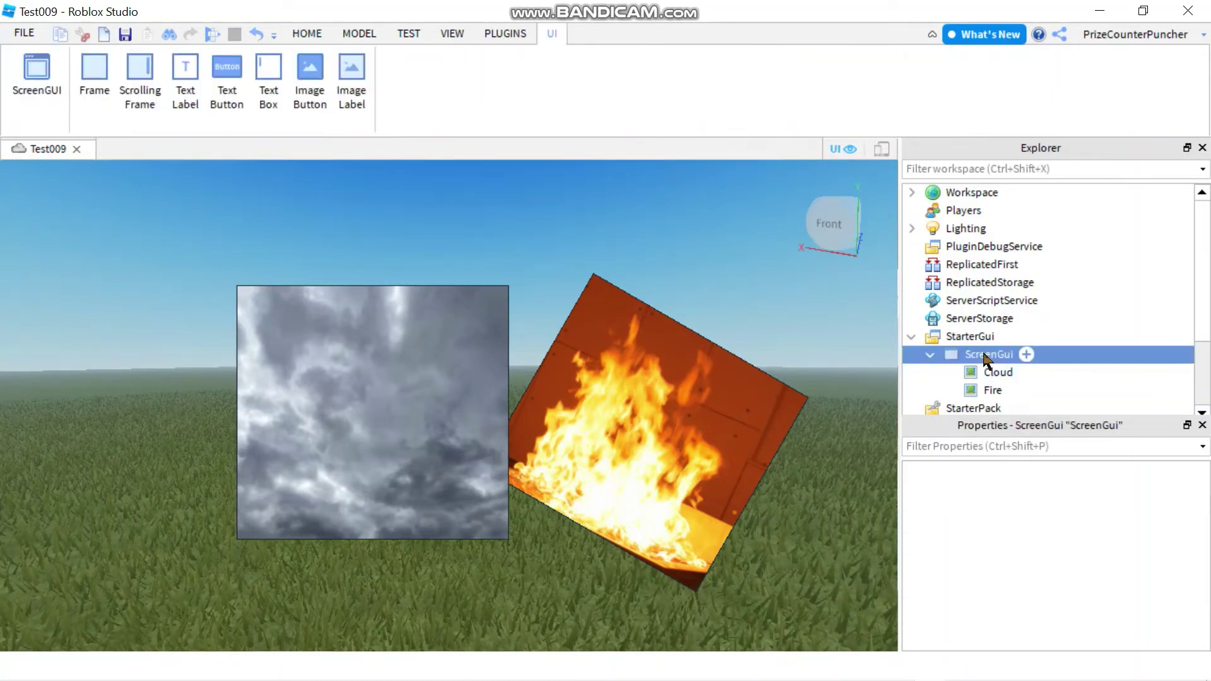
click(1026, 354)
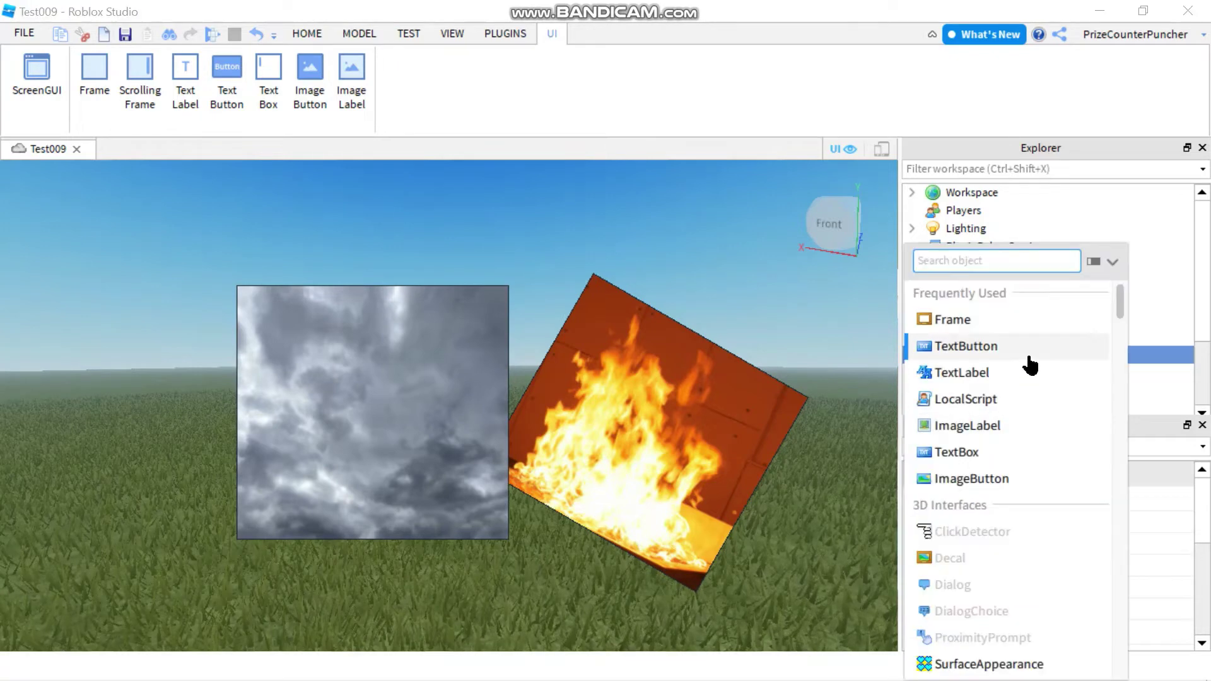
click(990, 427)
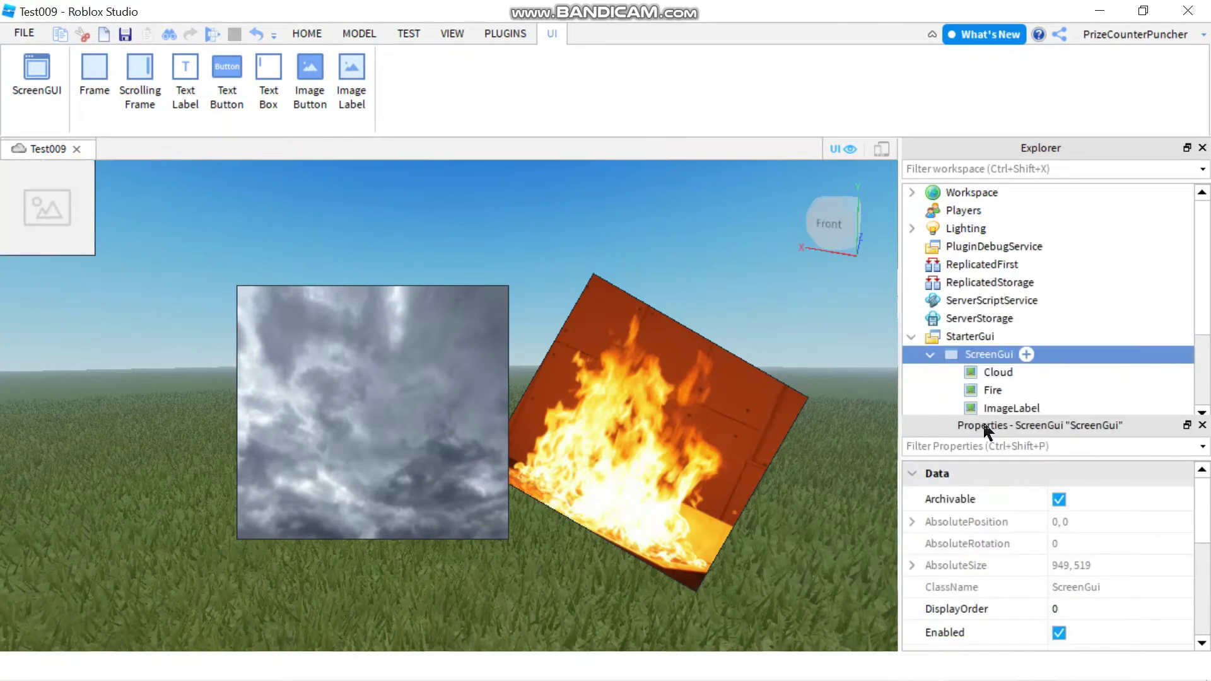
click(95, 234)
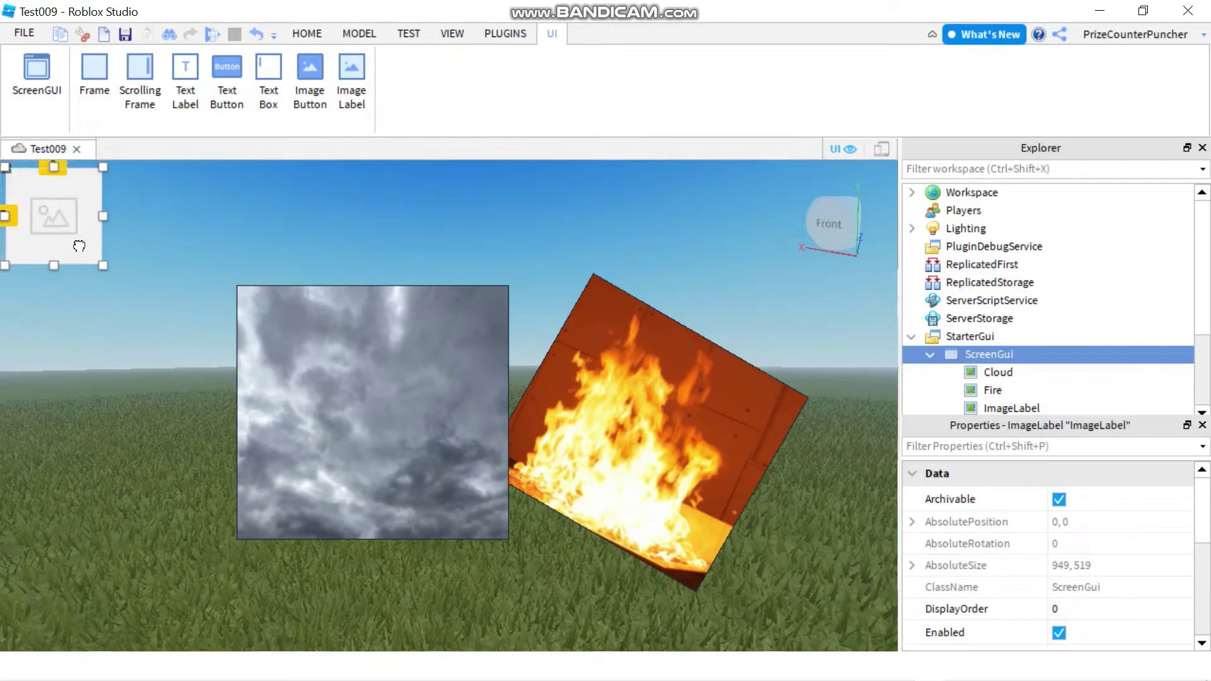
drag(95, 234, 369, 407)
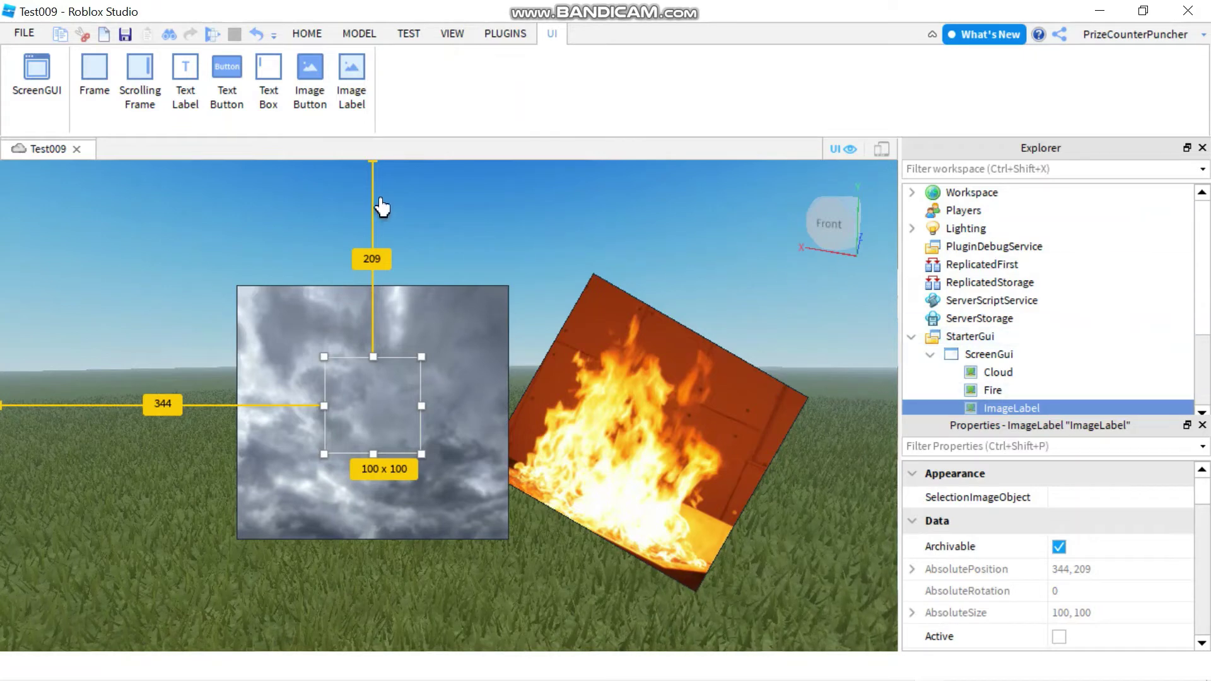
Step: Copy the asset ID of the Images/ControlButton image from the Toolbox
click(304, 35)
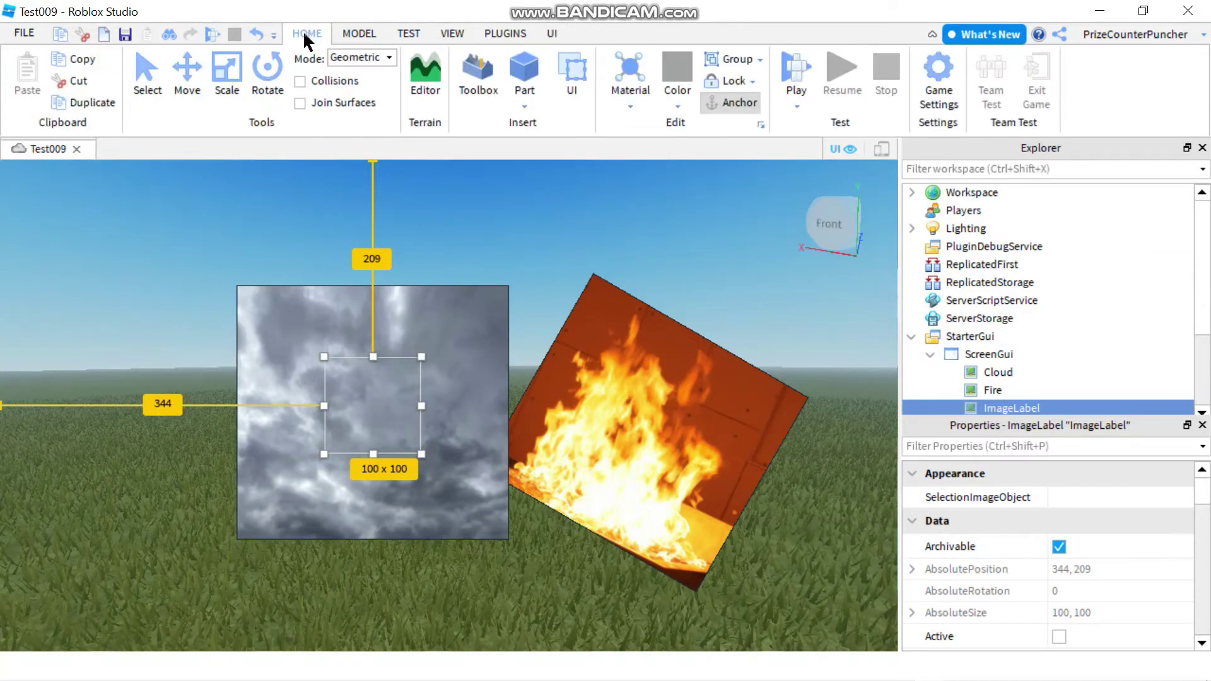
click(477, 79)
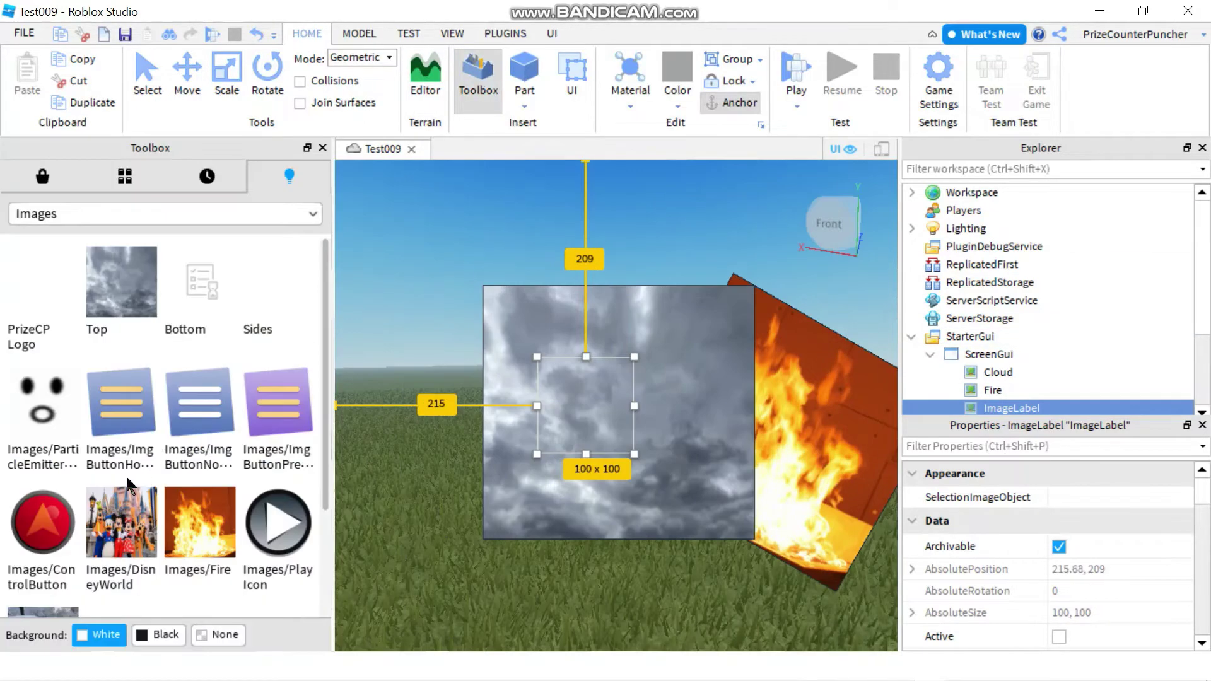
right_click(40, 523)
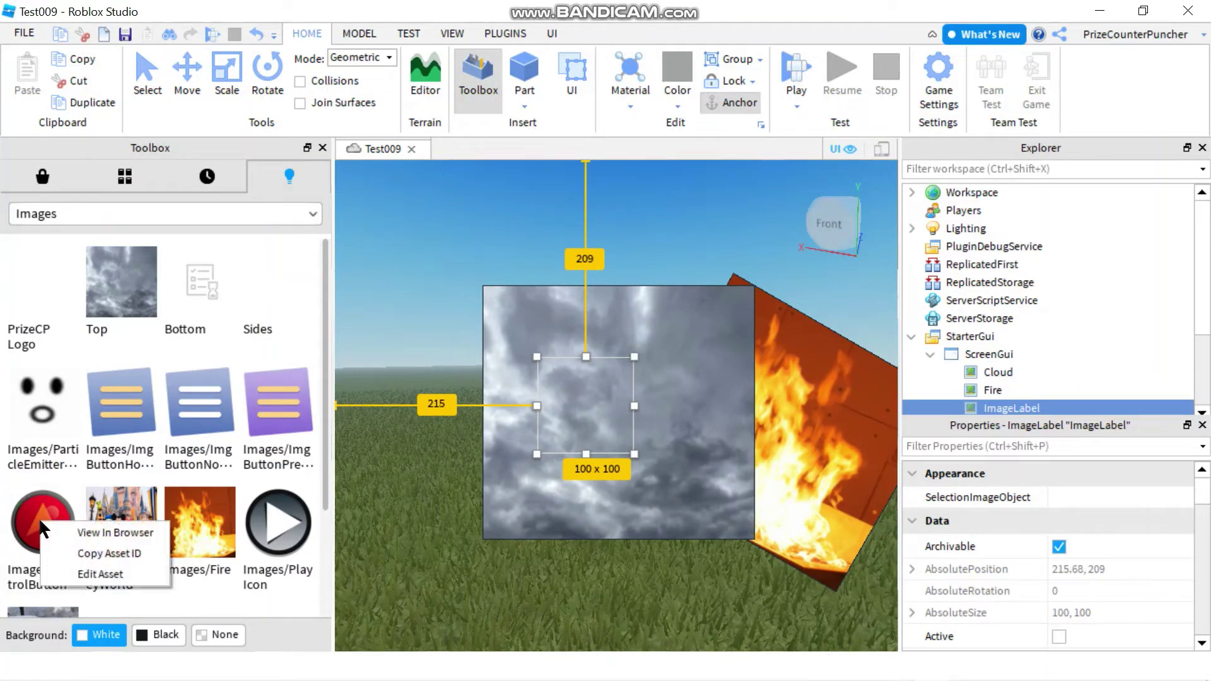
click(76, 554)
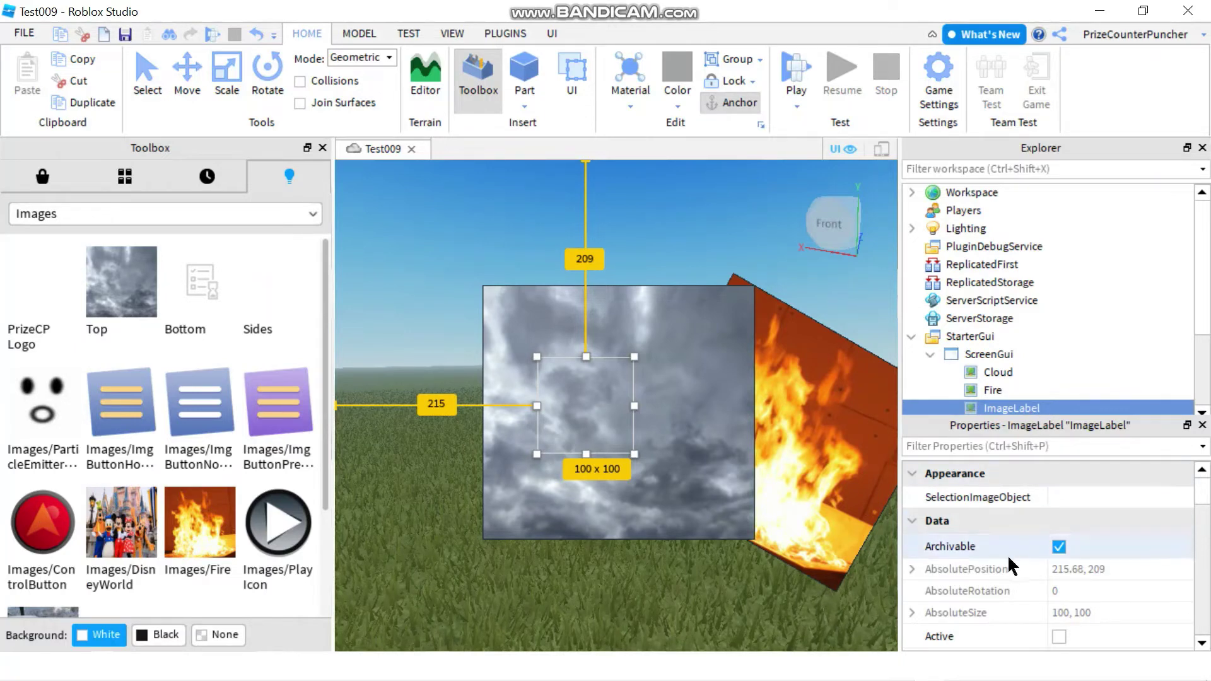
scroll(1008, 555, down, 2)
scroll(1001, 554, down, 6)
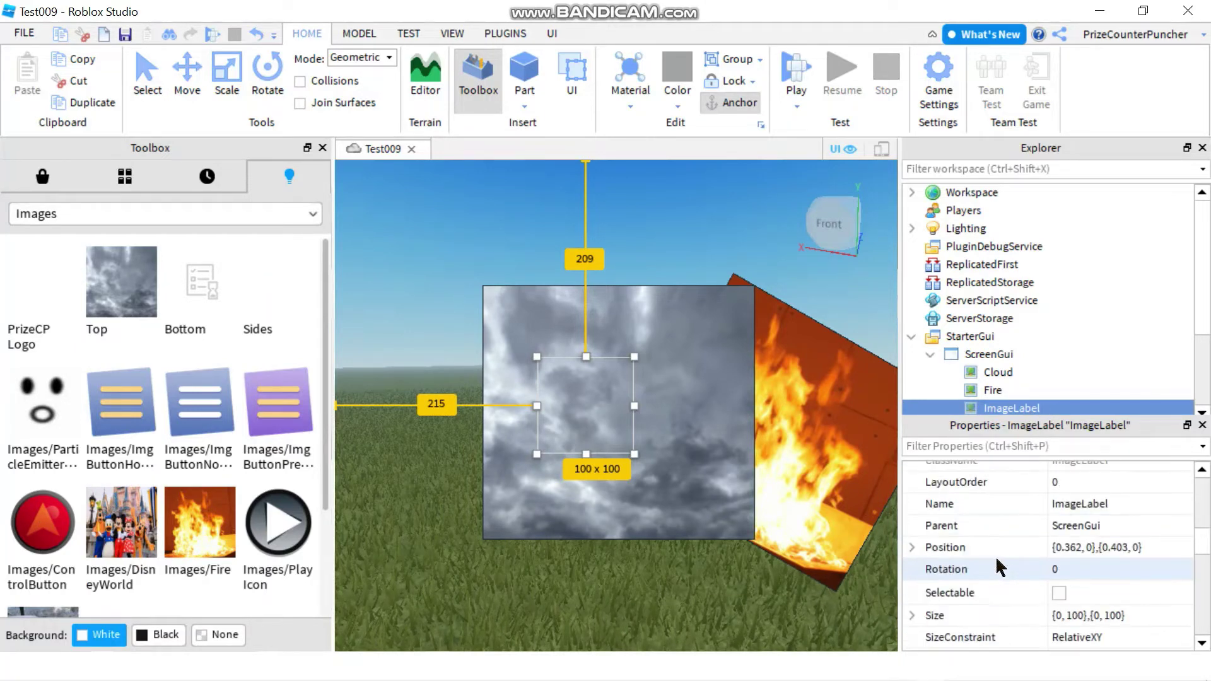
scroll(993, 561, down, 3)
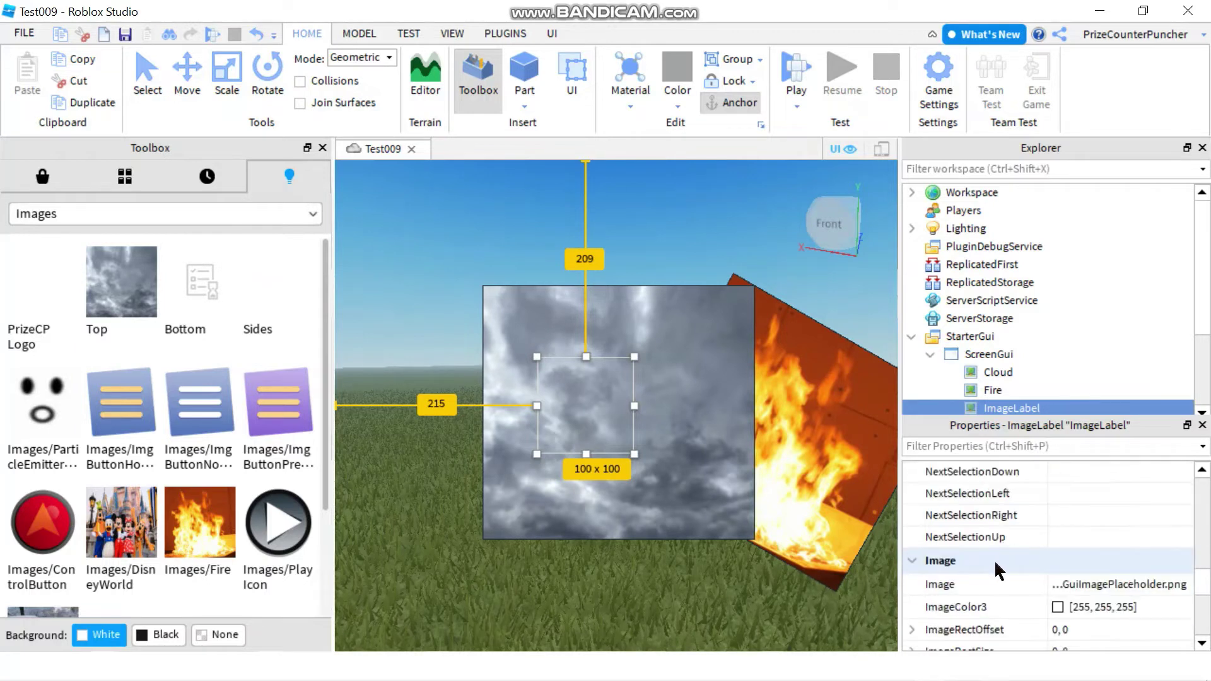
click(1096, 581)
right_click(1054, 449)
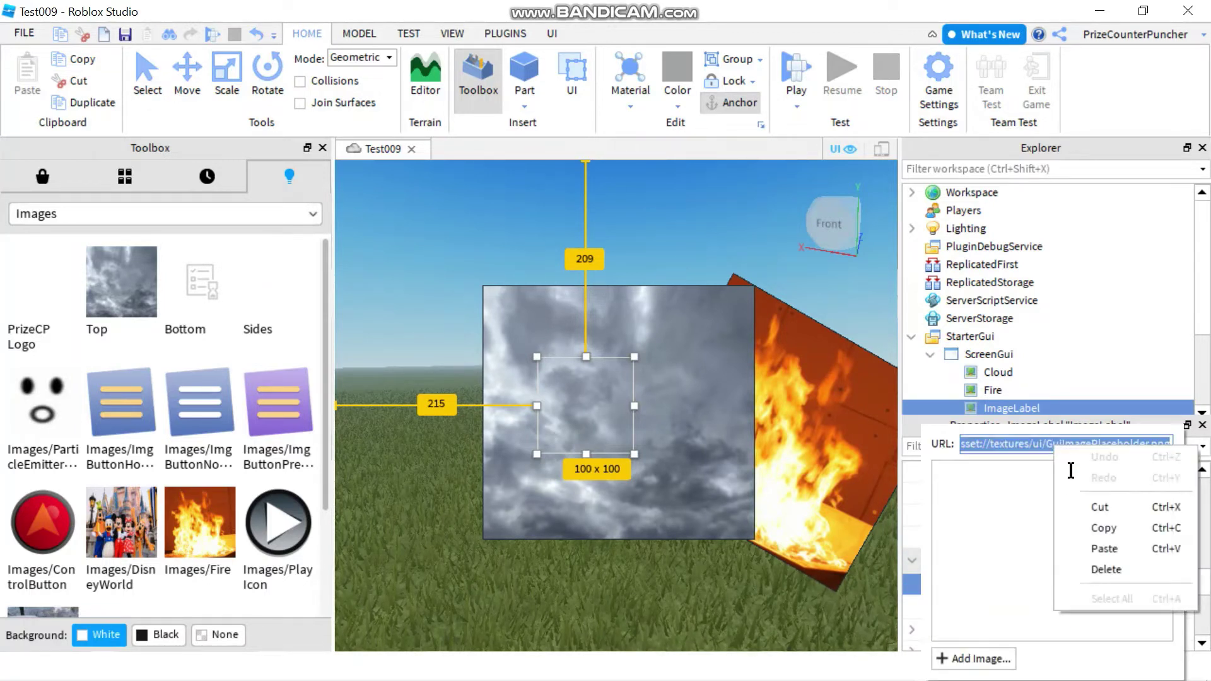
click(1104, 548)
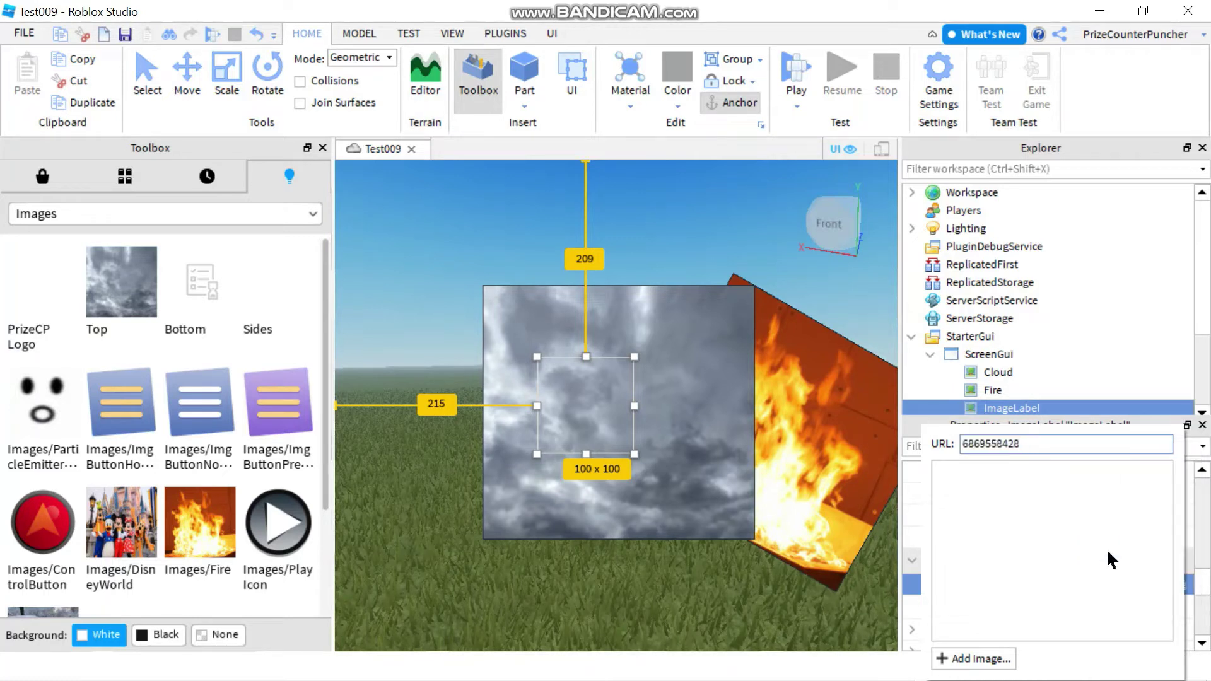
key(Return)
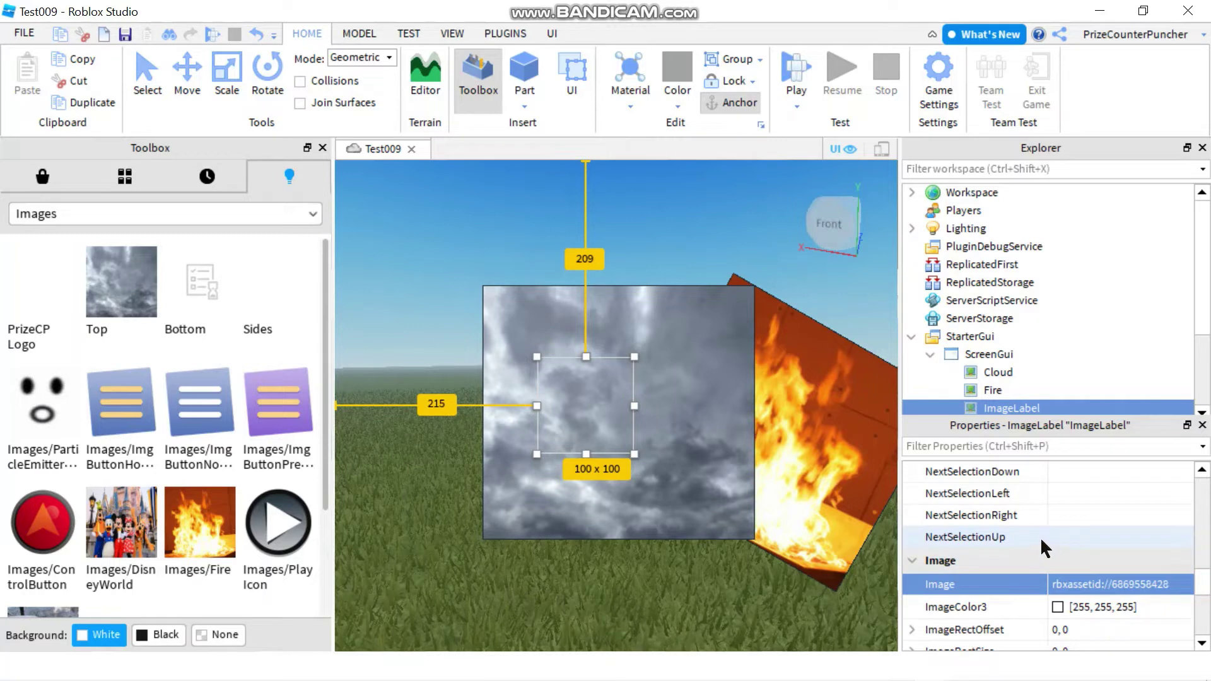
Step: Set the new ImageLabel's ZIndex to 10 so it shows above the Cloud label, and close the Toolbox
scroll(1039, 536, up, 2)
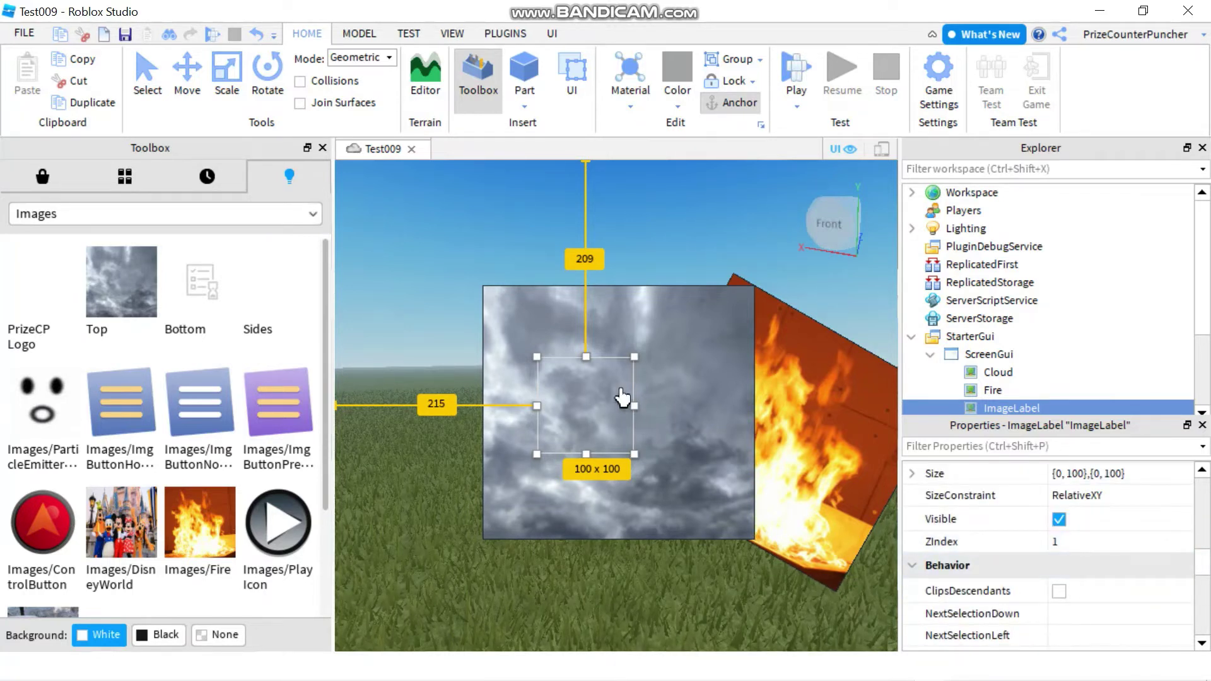
click(1081, 541)
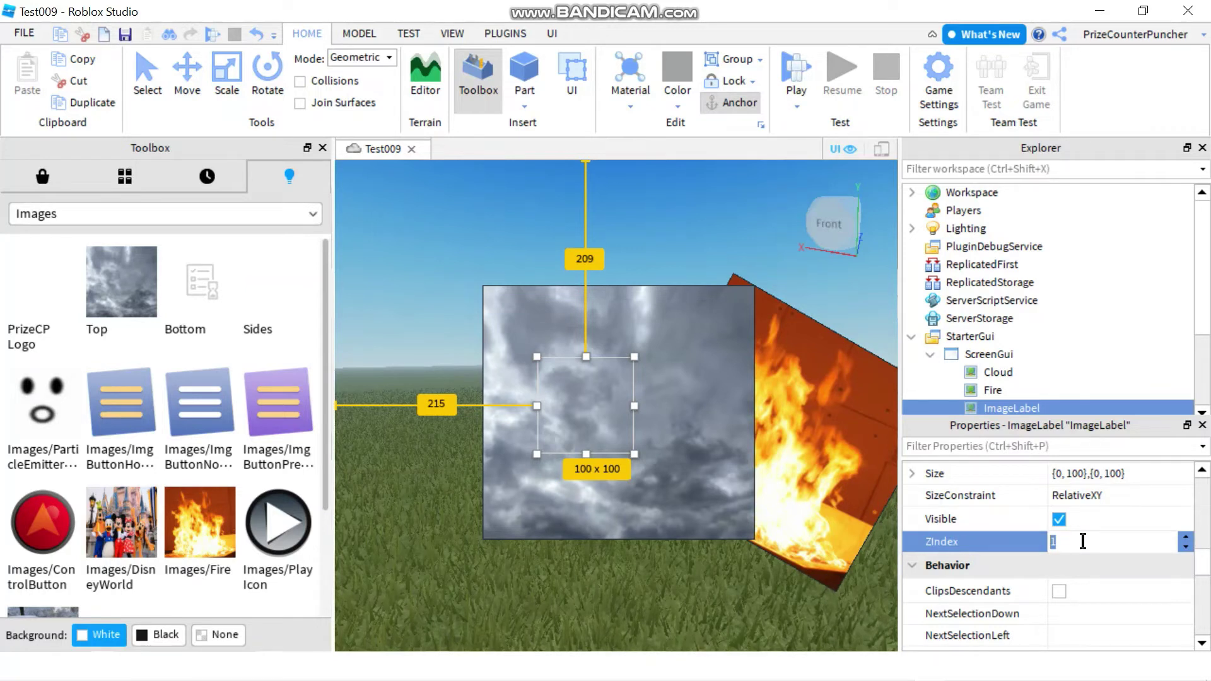
text(10)
key(Return)
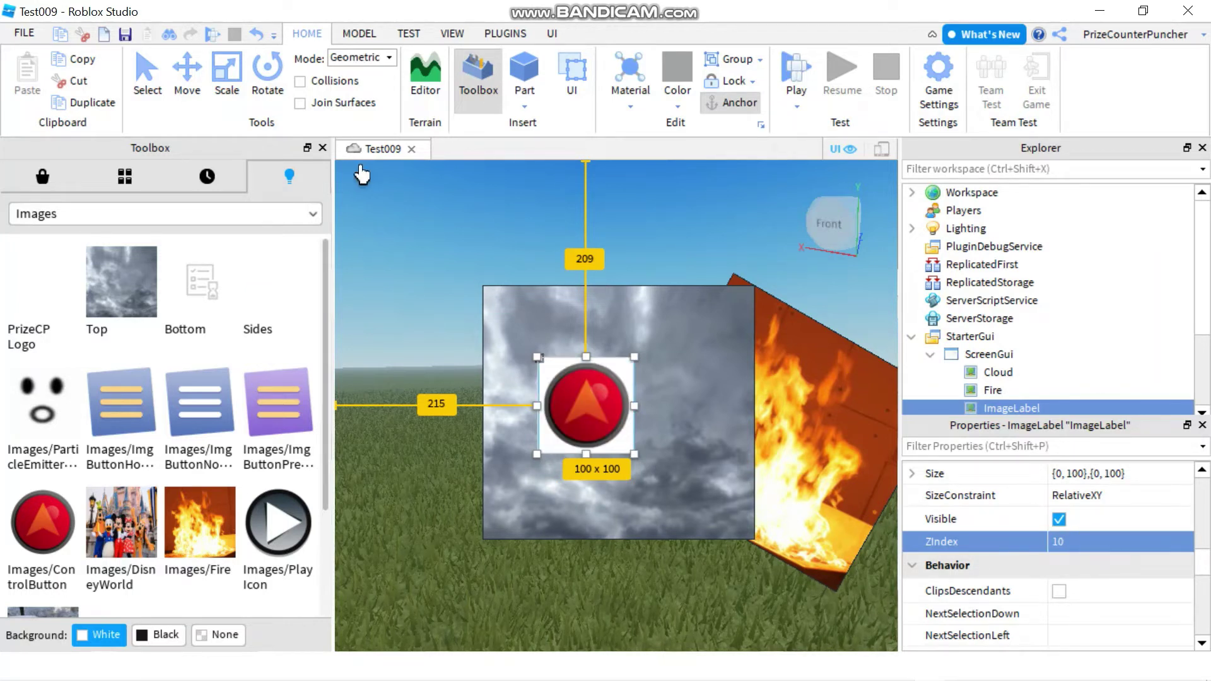
click(322, 149)
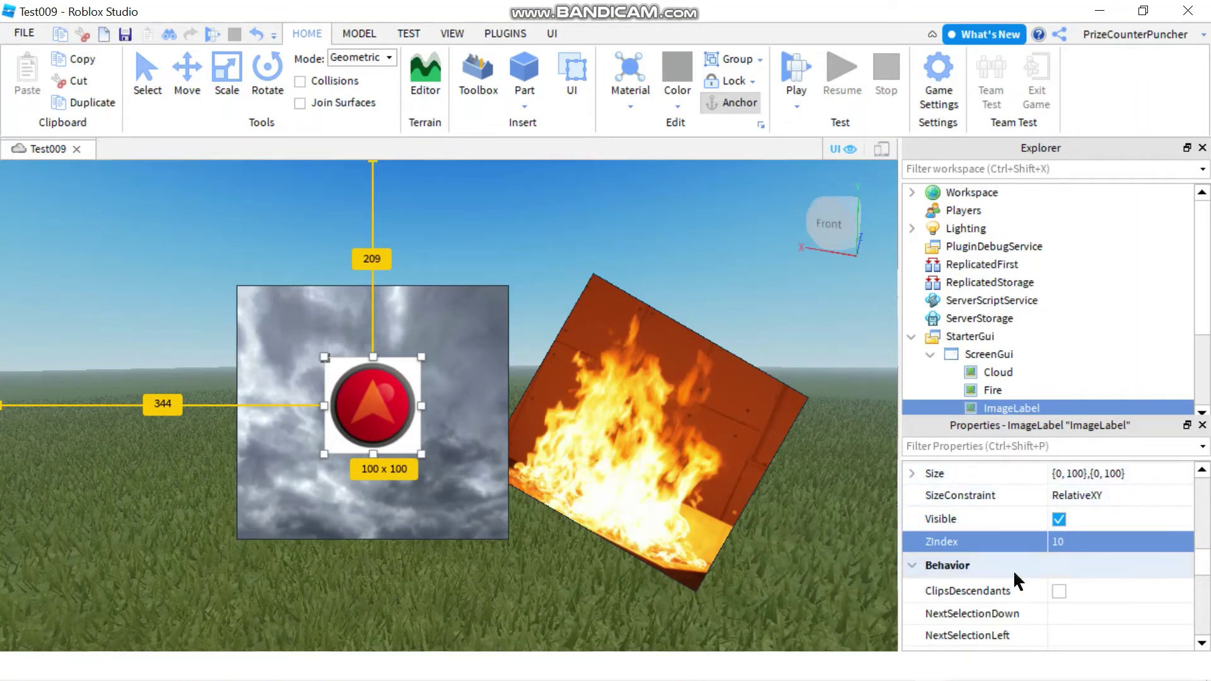
Step: Set the button ImageLabel's BackgroundTransparency to 1 and deselect it by selecting the Cloud label
scroll(1012, 570, up, 10)
scroll(1012, 570, down, 2)
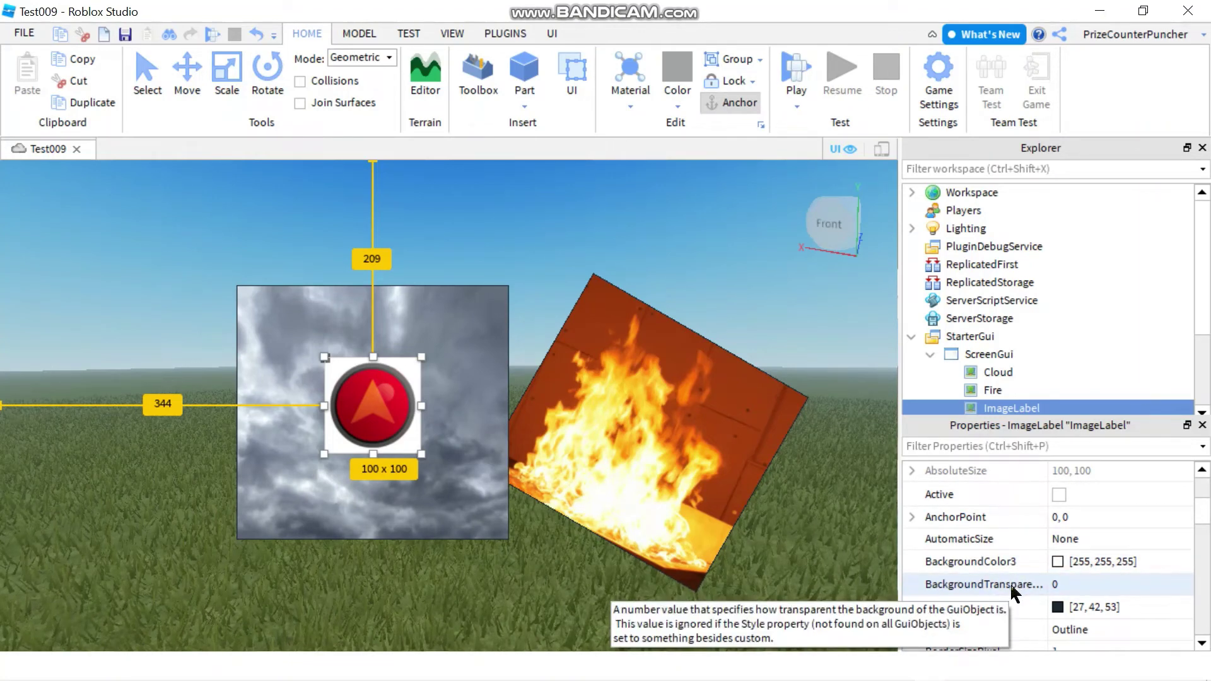
click(1069, 582)
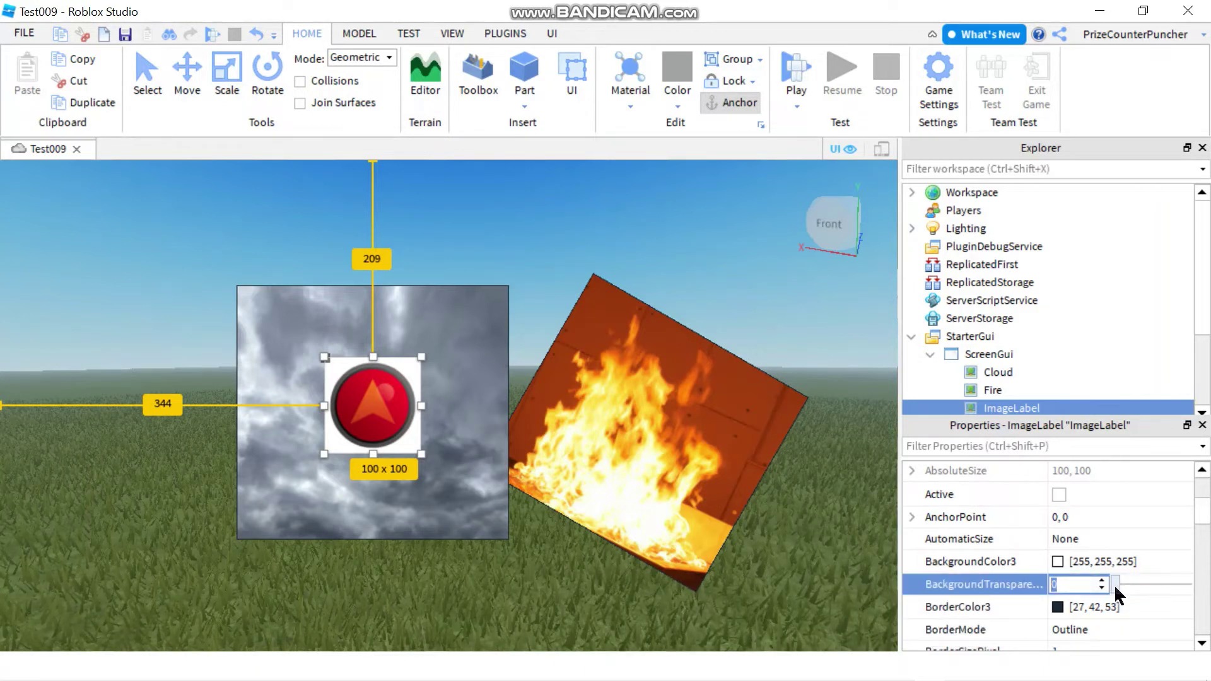
drag(1114, 587, 1190, 587)
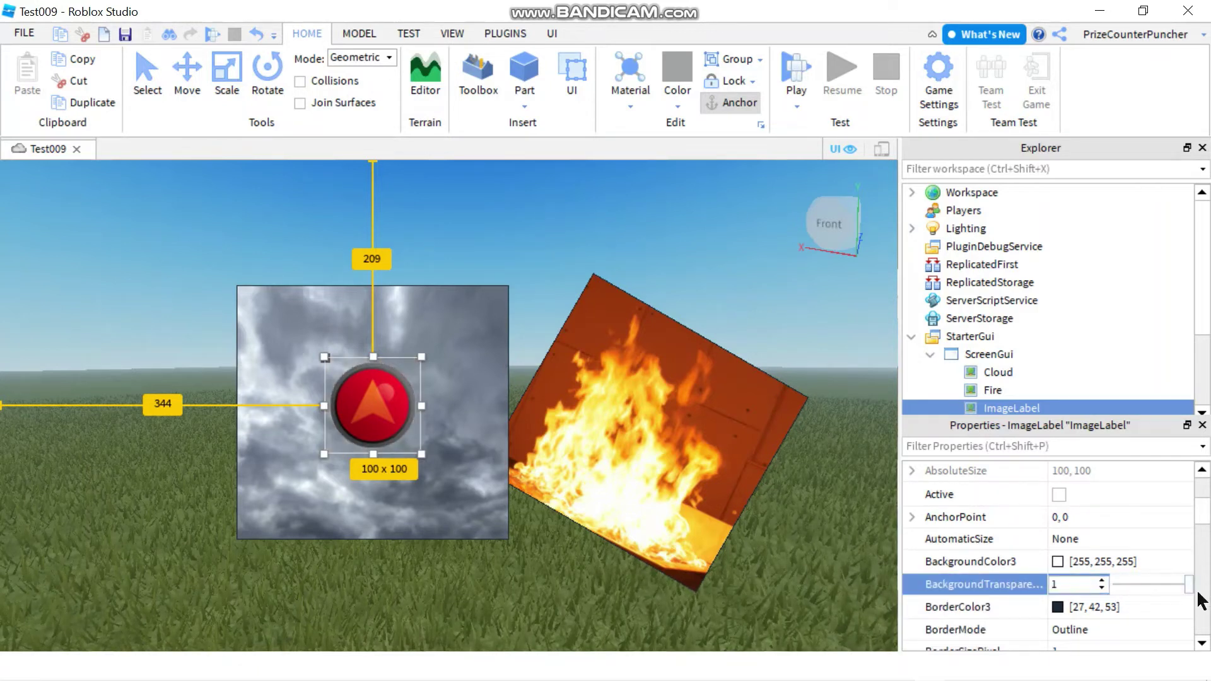
click(444, 487)
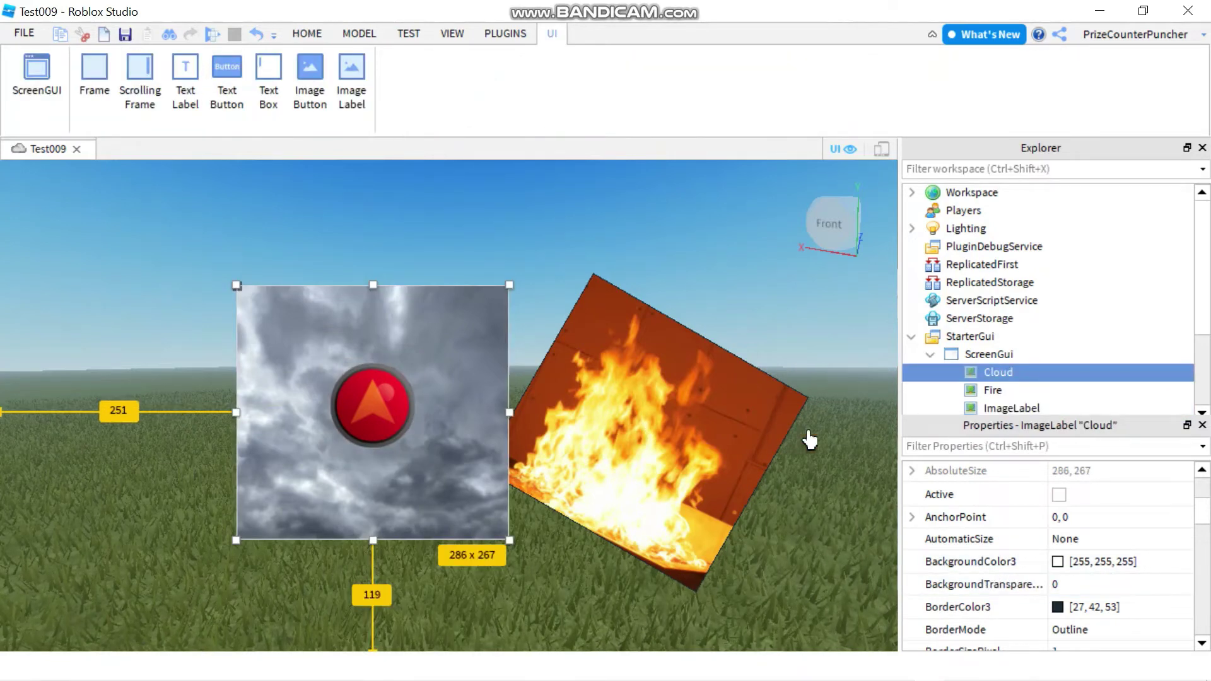
Step: Switch the Fire label's Visible property off and back on
click(991, 390)
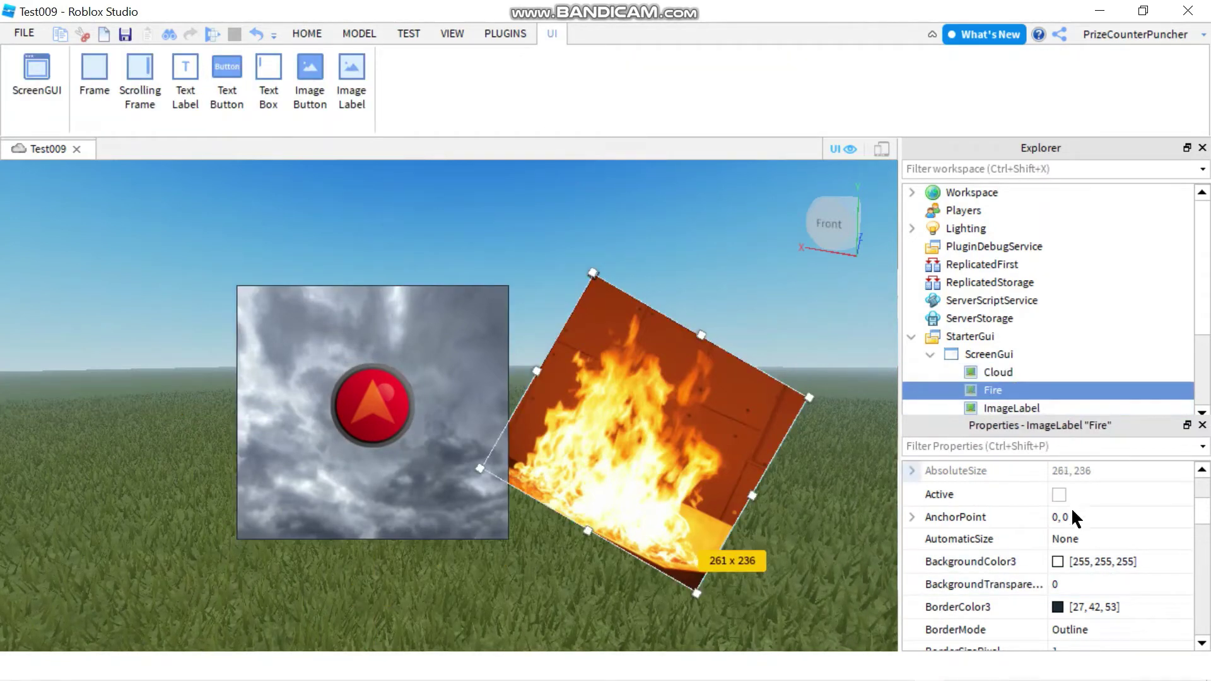
scroll(967, 486, up, 2)
scroll(976, 545, down, 2)
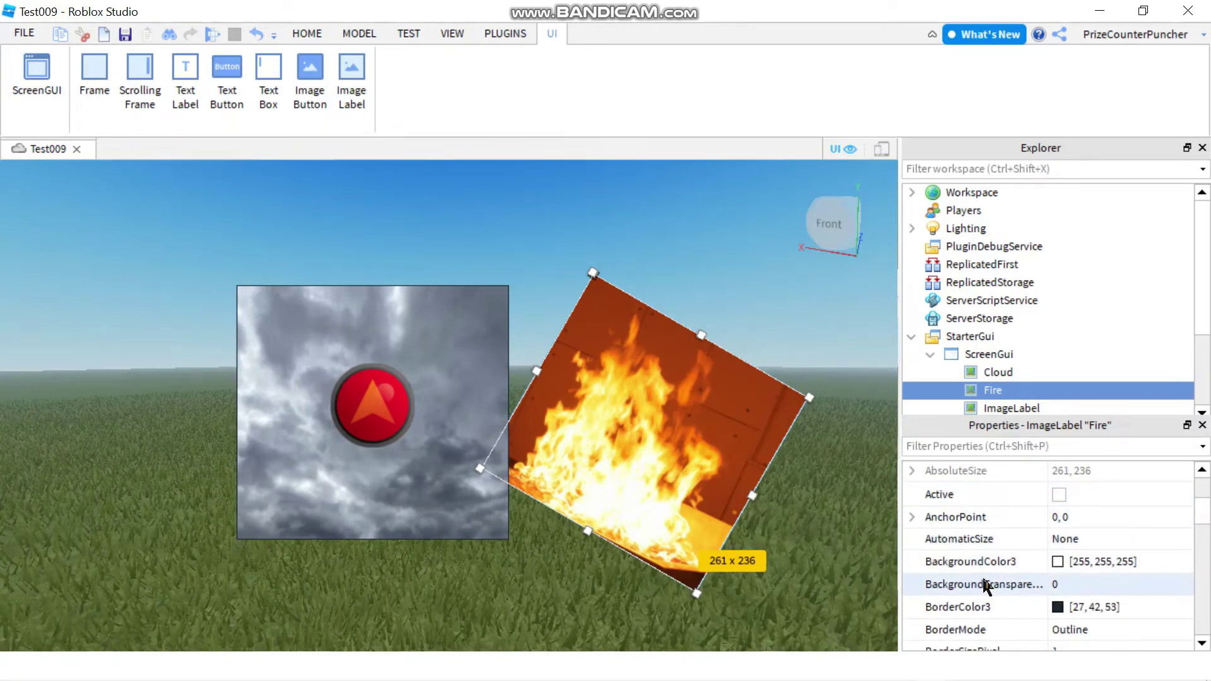
scroll(982, 575, down, 2)
scroll(982, 575, down, 2)
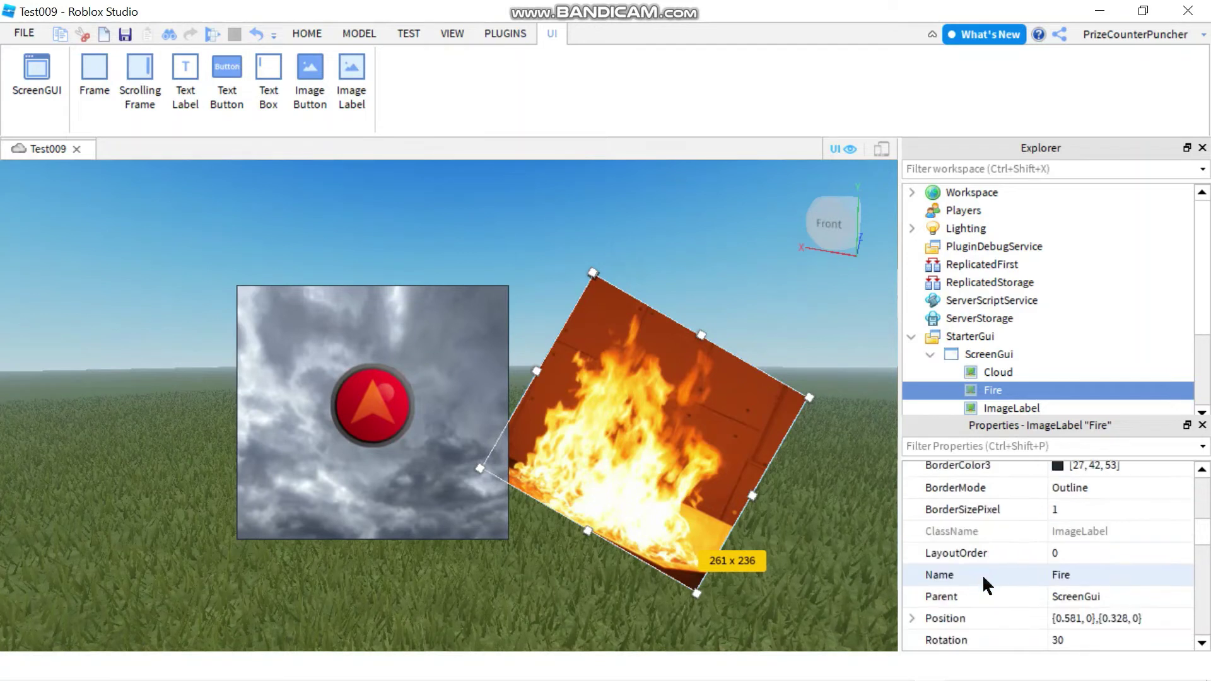
scroll(985, 568, down, 1)
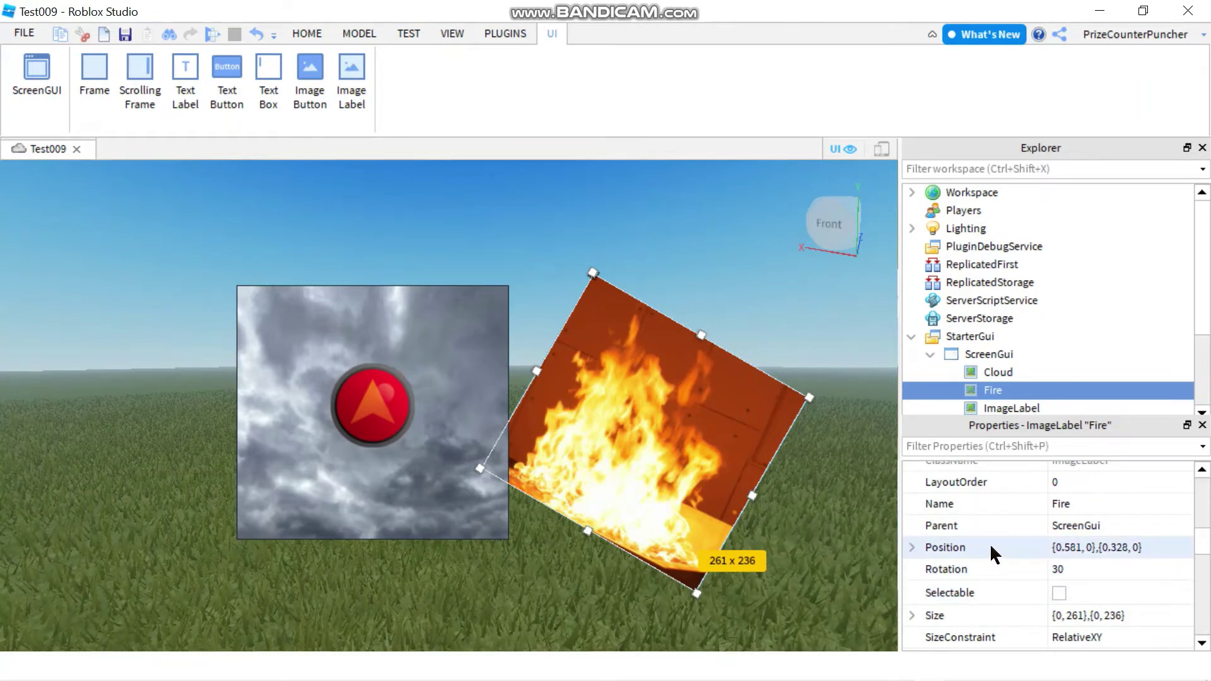
scroll(989, 543, down, 1)
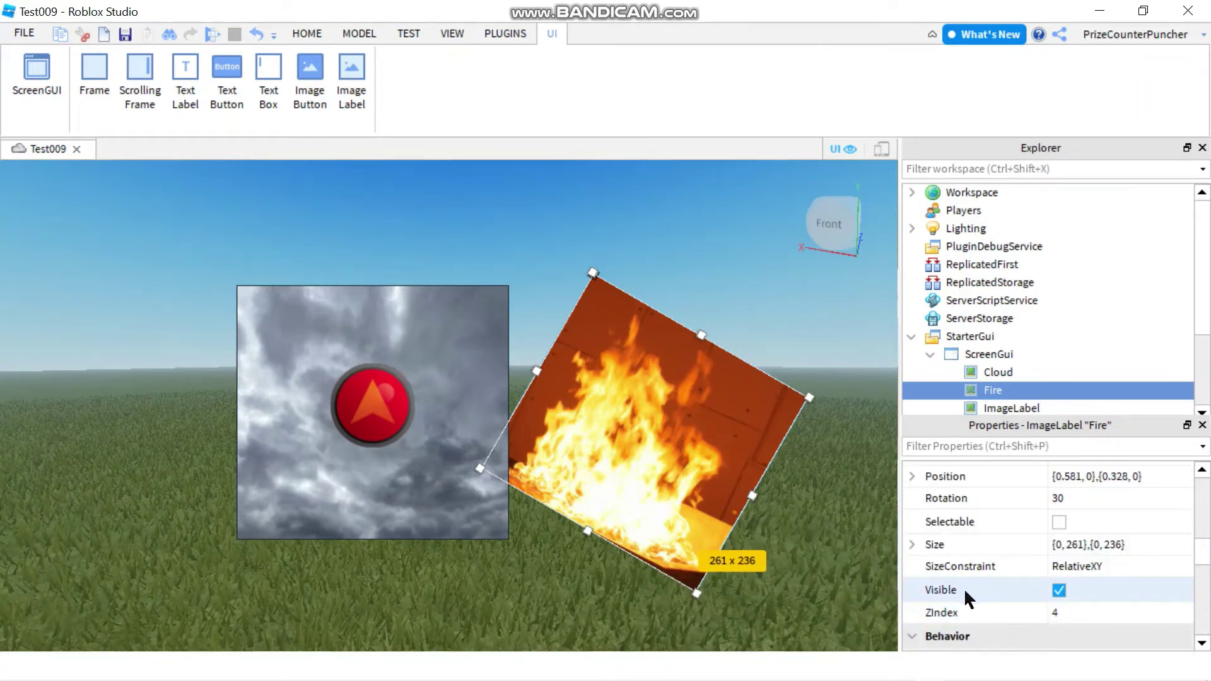
click(1058, 591)
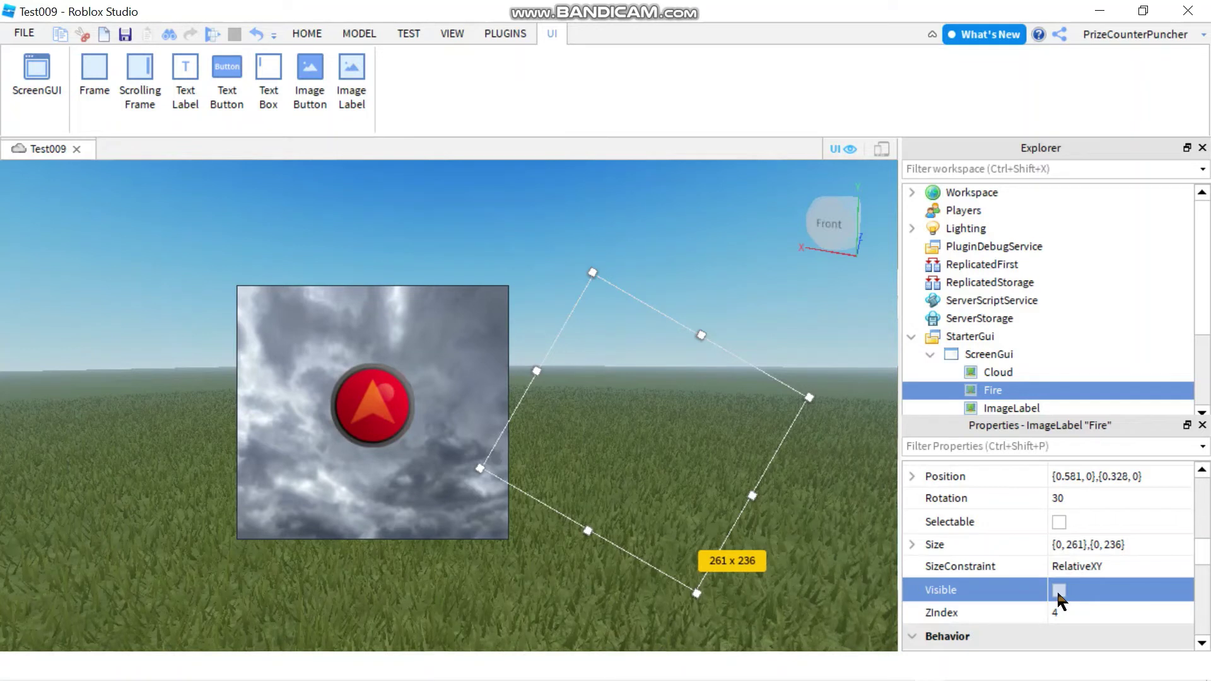
click(1058, 590)
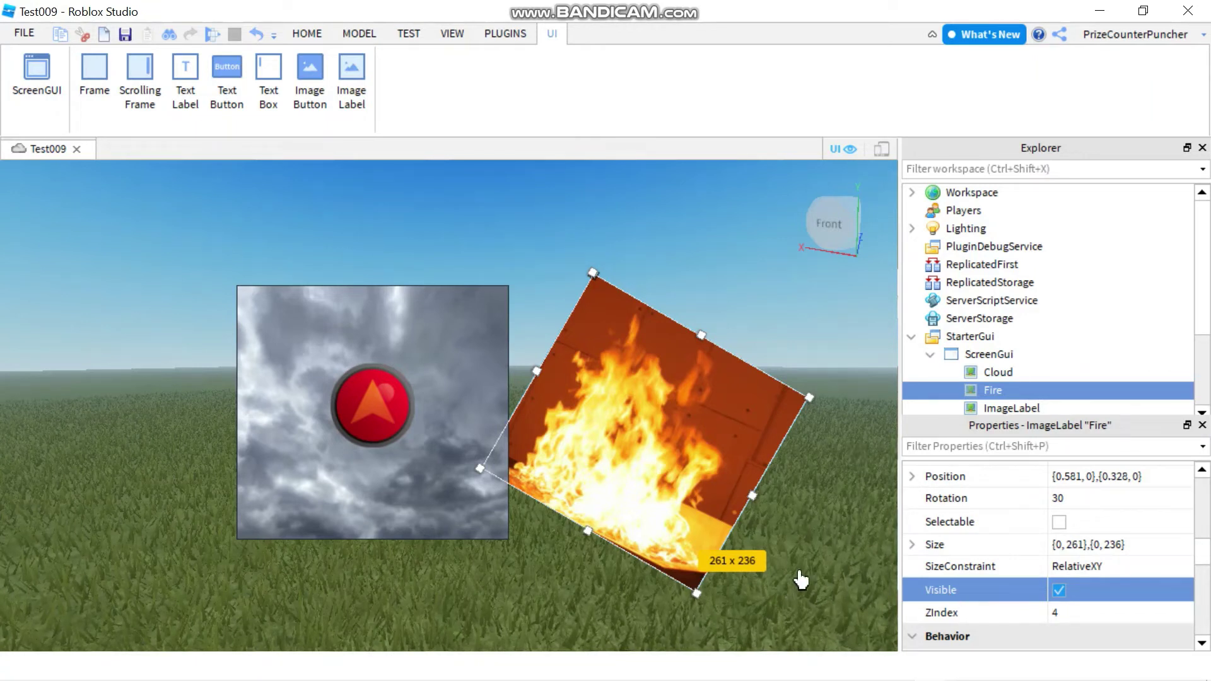
Step: Set the Fire label's ImageColor3 to blue, [0, 0, 255]
scroll(968, 514, down, 1)
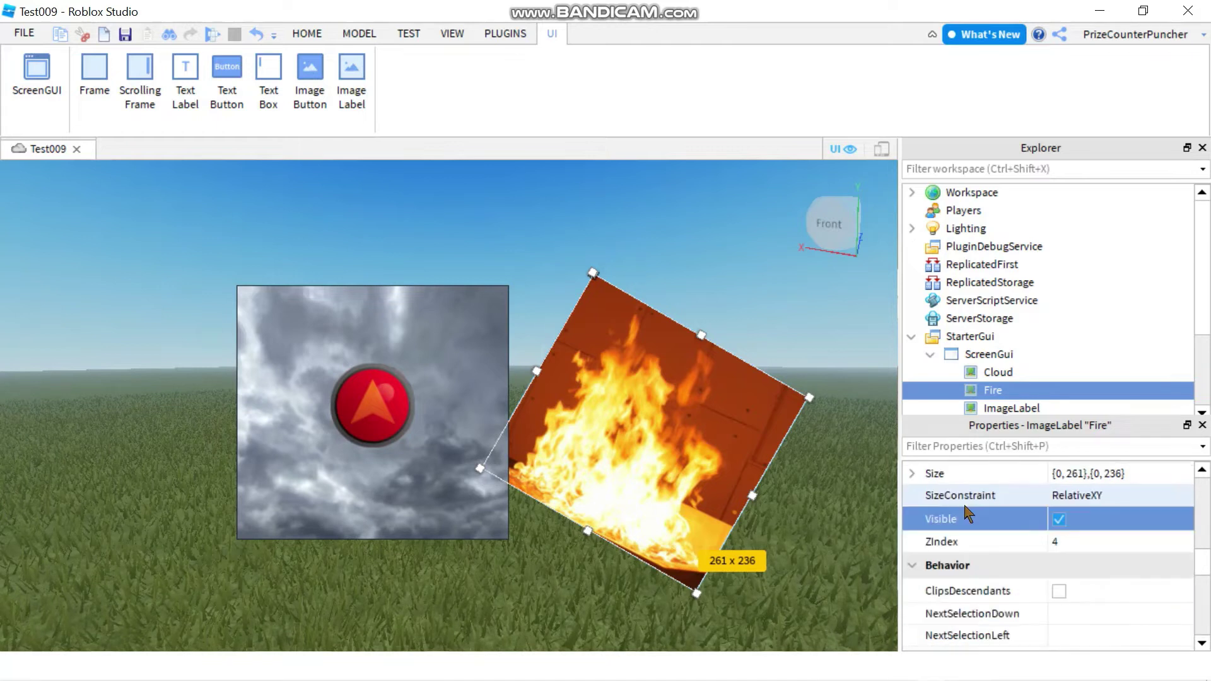
scroll(968, 515, down, 3)
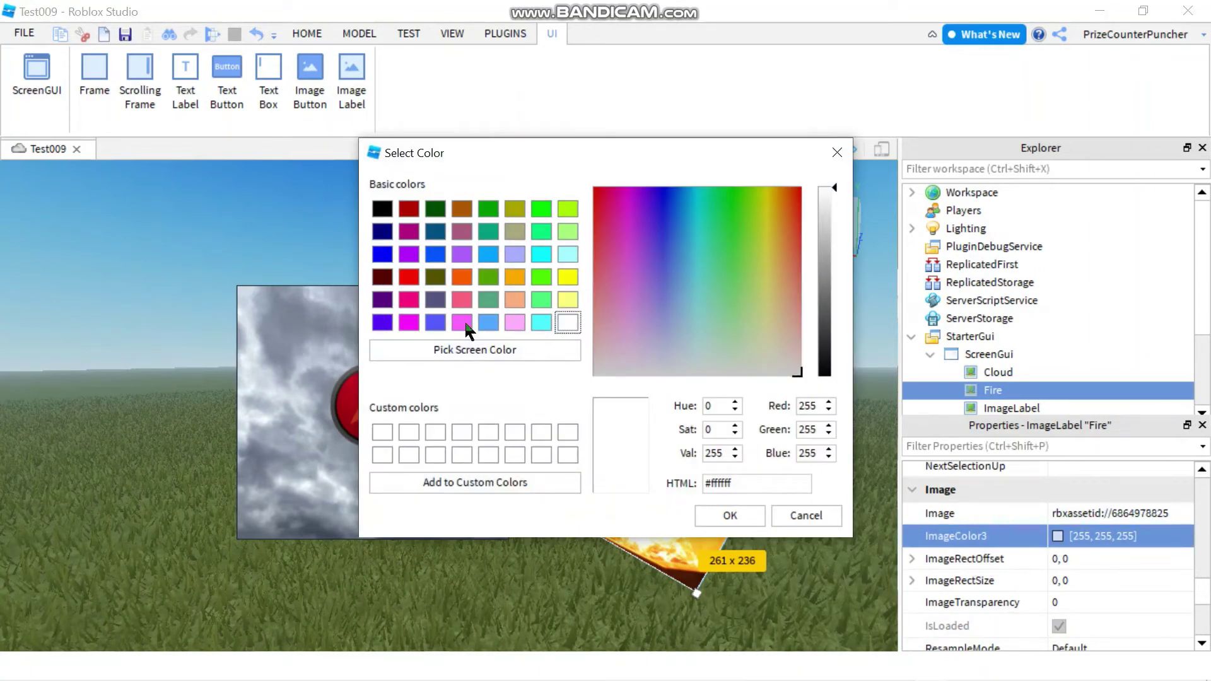
click(382, 254)
click(728, 515)
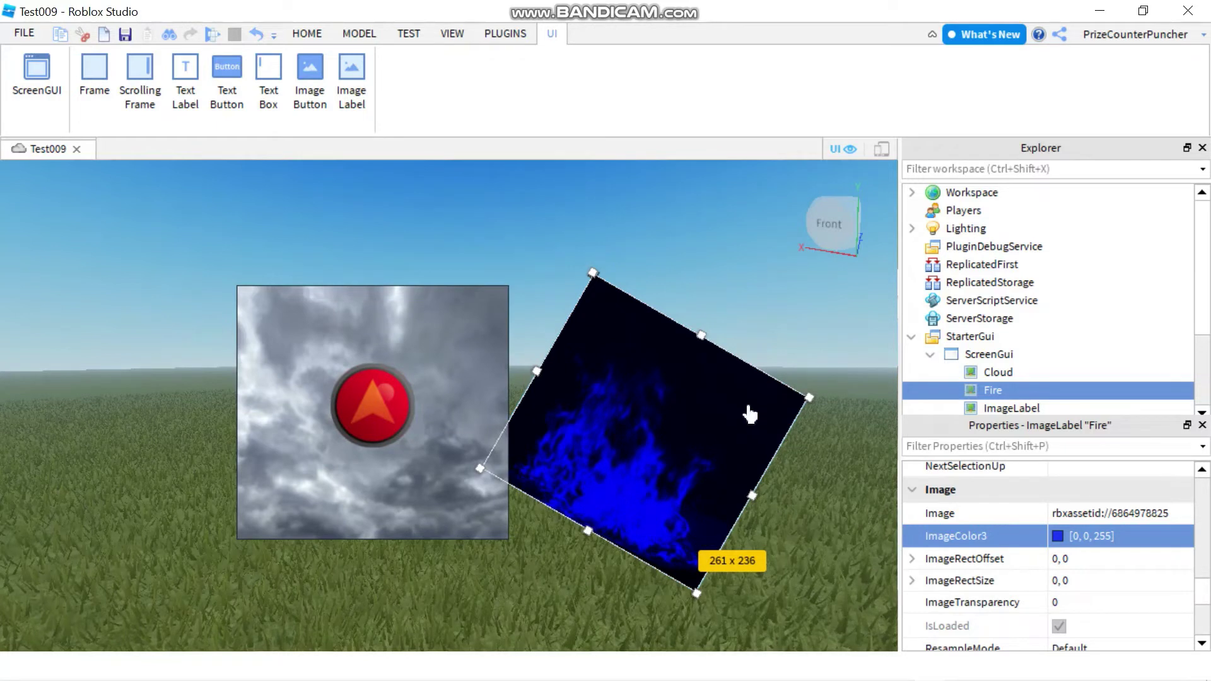
Step: Add another ImageLabel to the ScreenGui and size it to about 483 x 460, placed over the Fire label
click(993, 357)
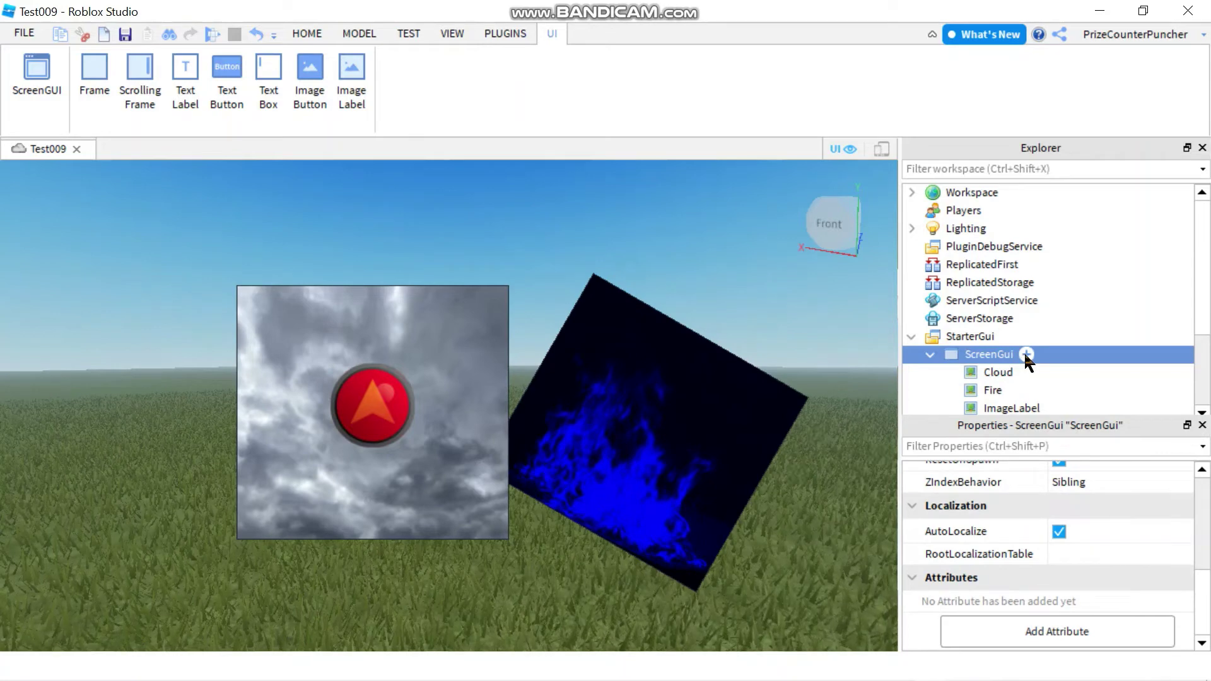
click(1025, 355)
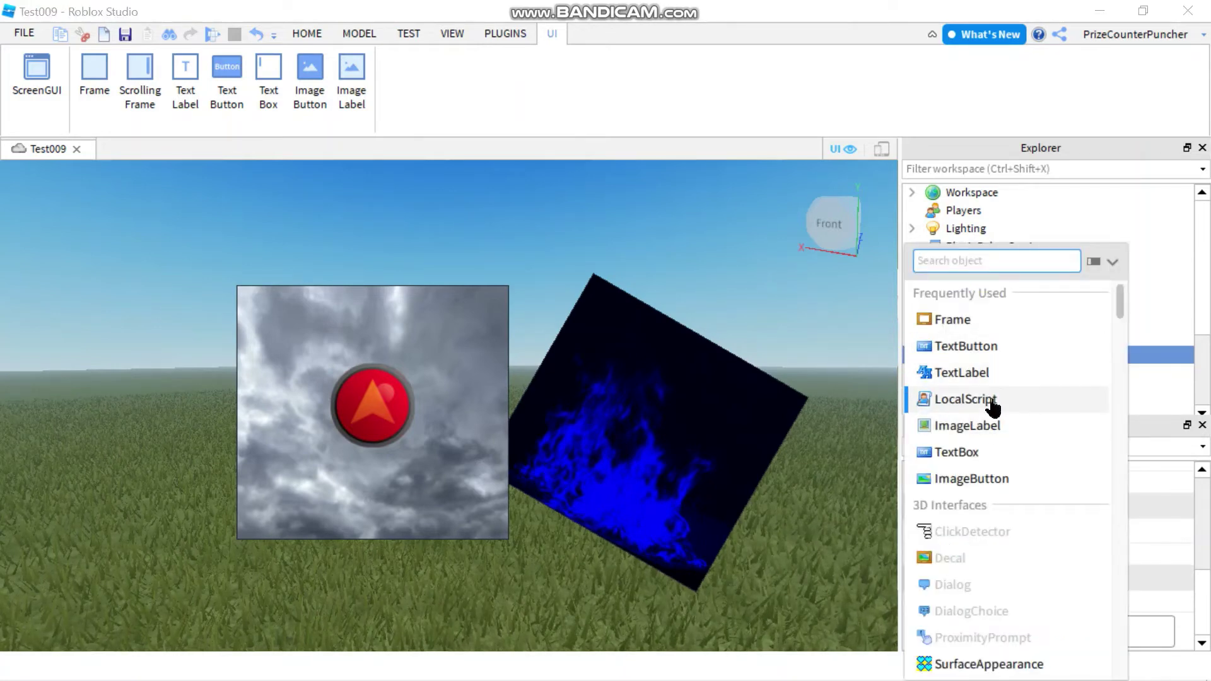
click(992, 424)
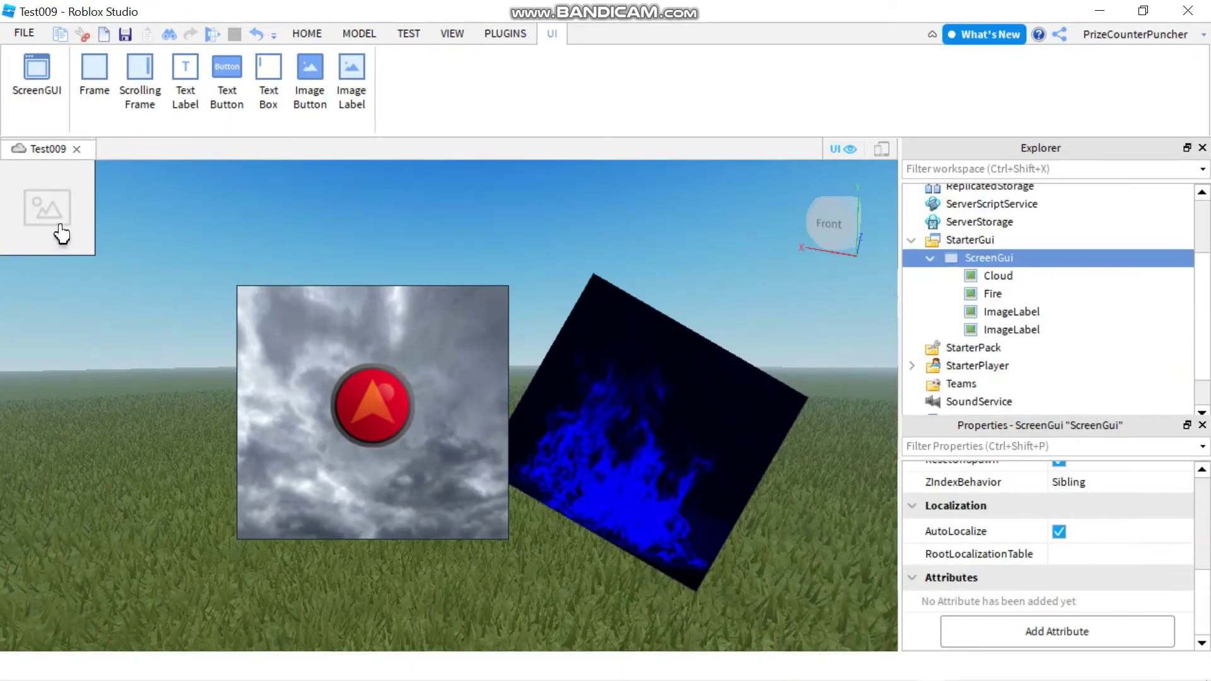
drag(62, 234, 834, 627)
drag(19, 409, 404, 424)
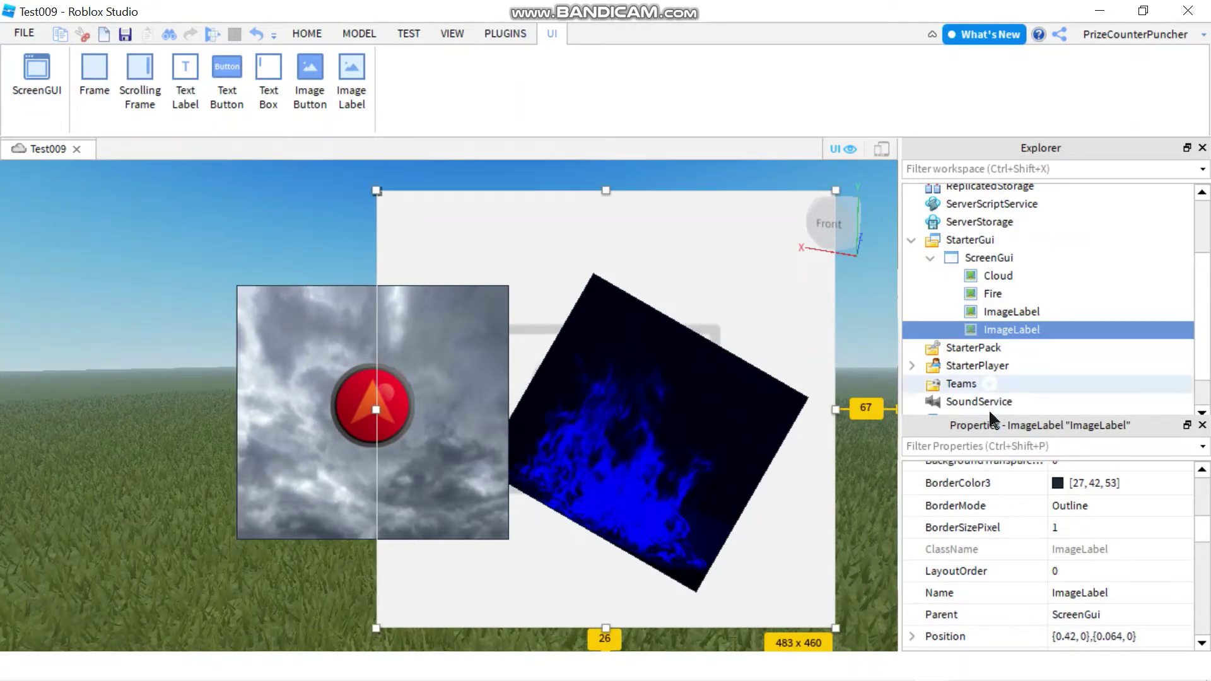
Step: Set the new large ImageLabel's ZIndex to 20
scroll(968, 521, down, 1)
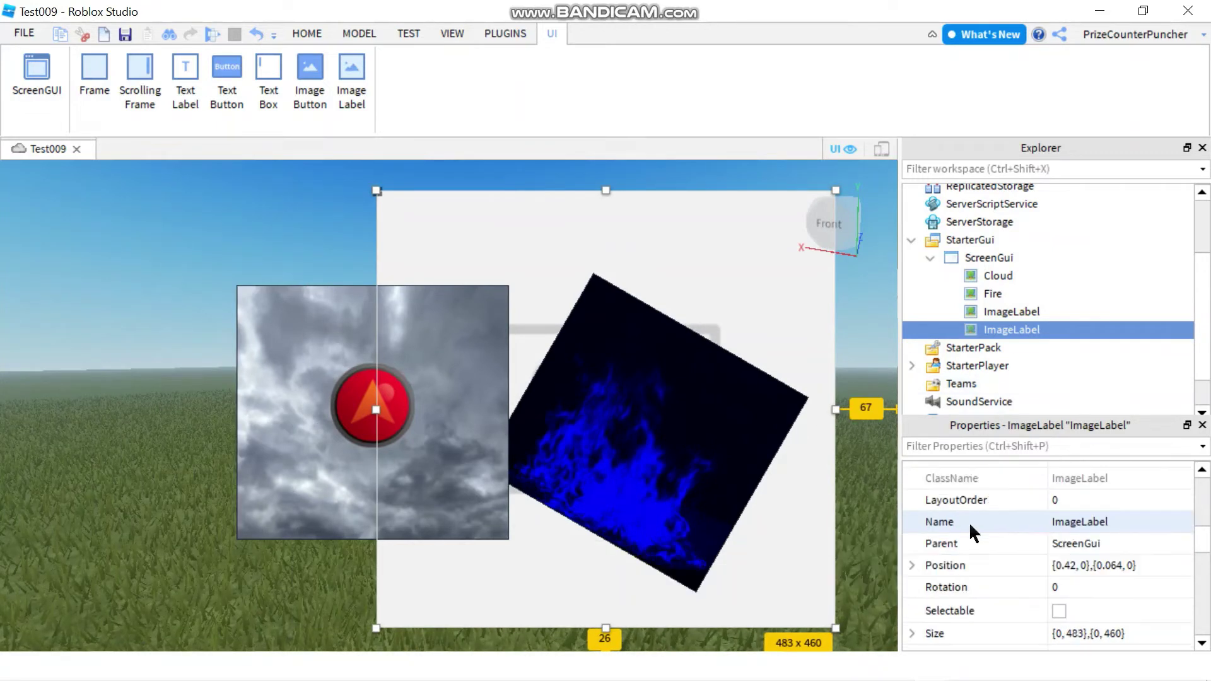
scroll(968, 520, down, 1)
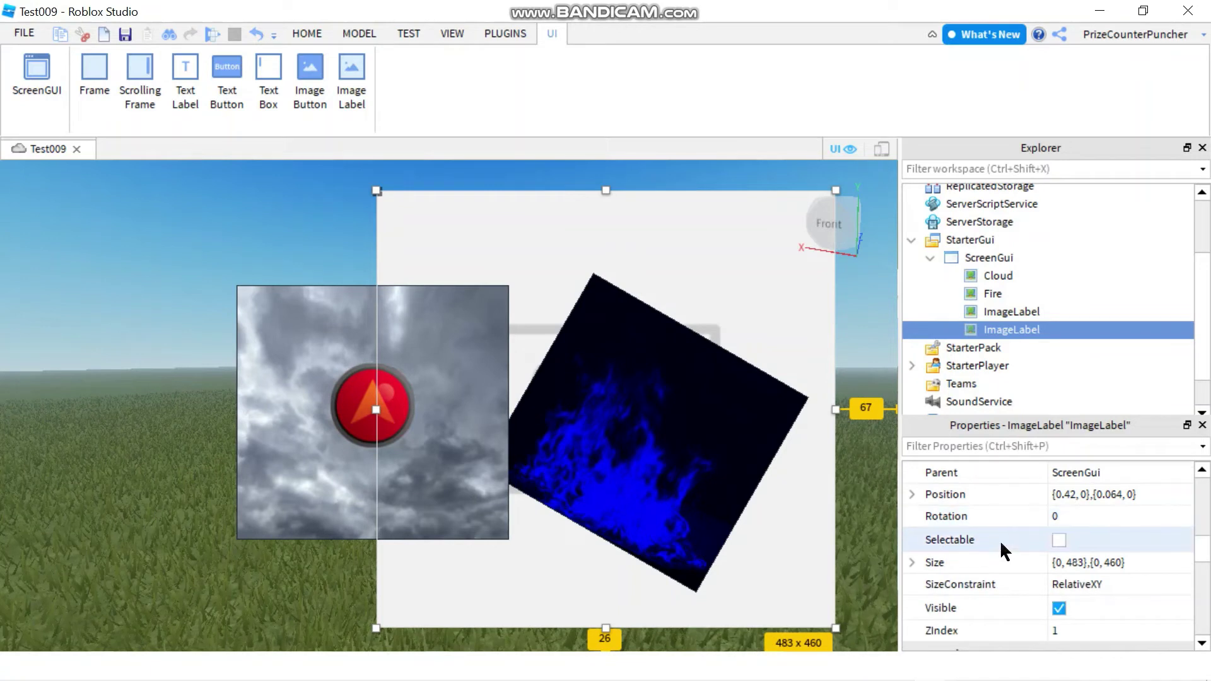
click(1068, 628)
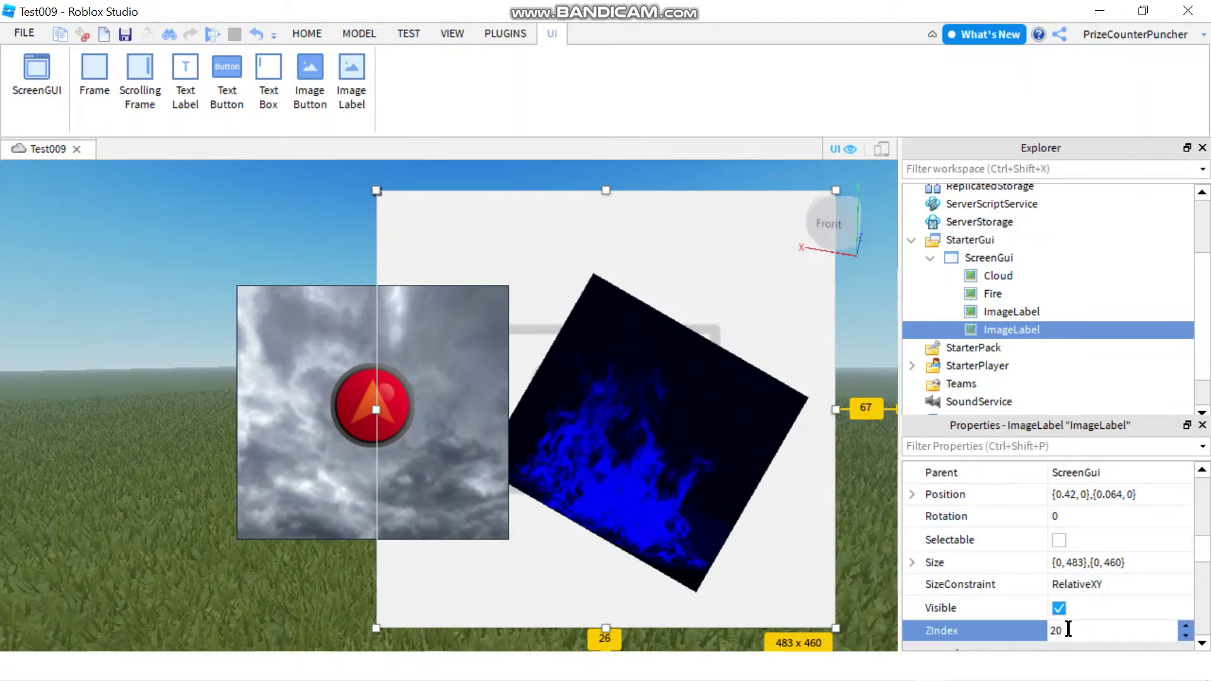
key(Return)
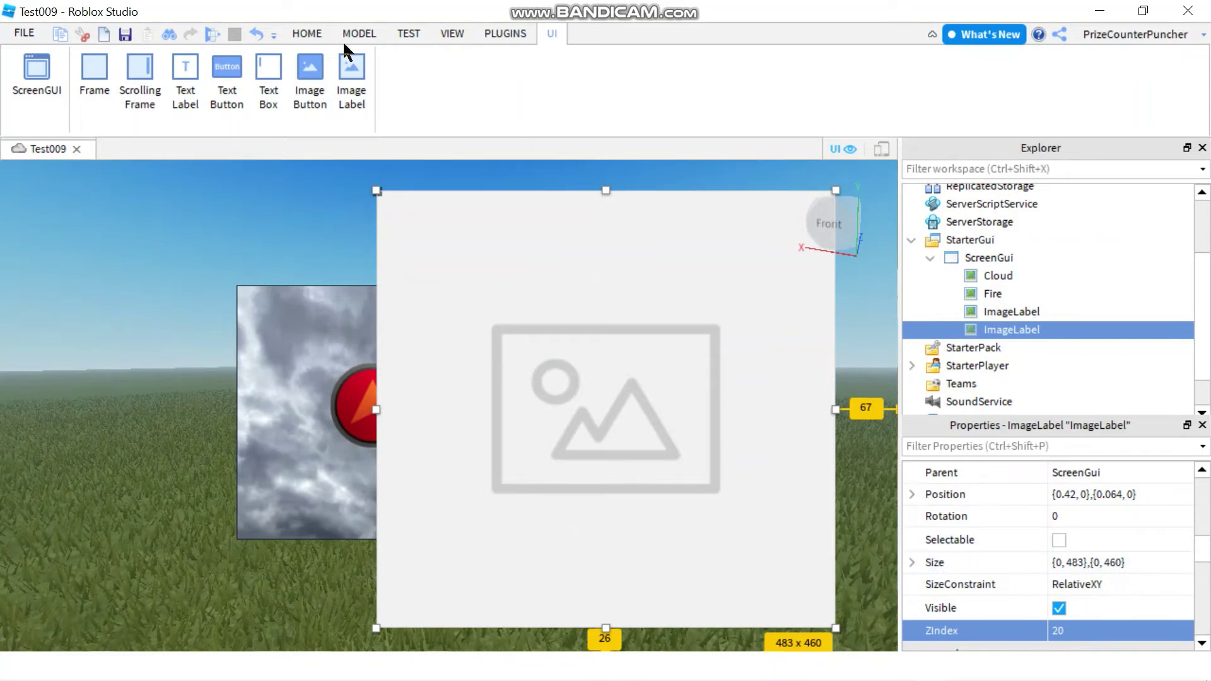
Step: Open the Toolbox and copy the asset ID of the cloud image named Top
click(307, 33)
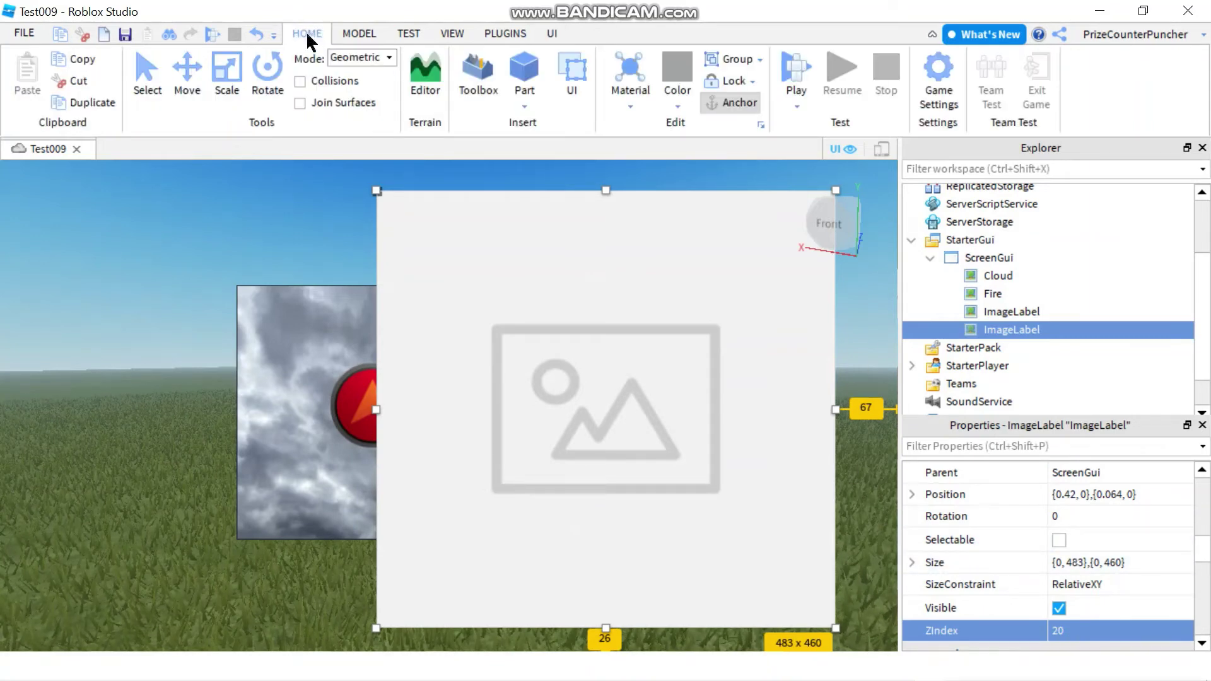
click(477, 76)
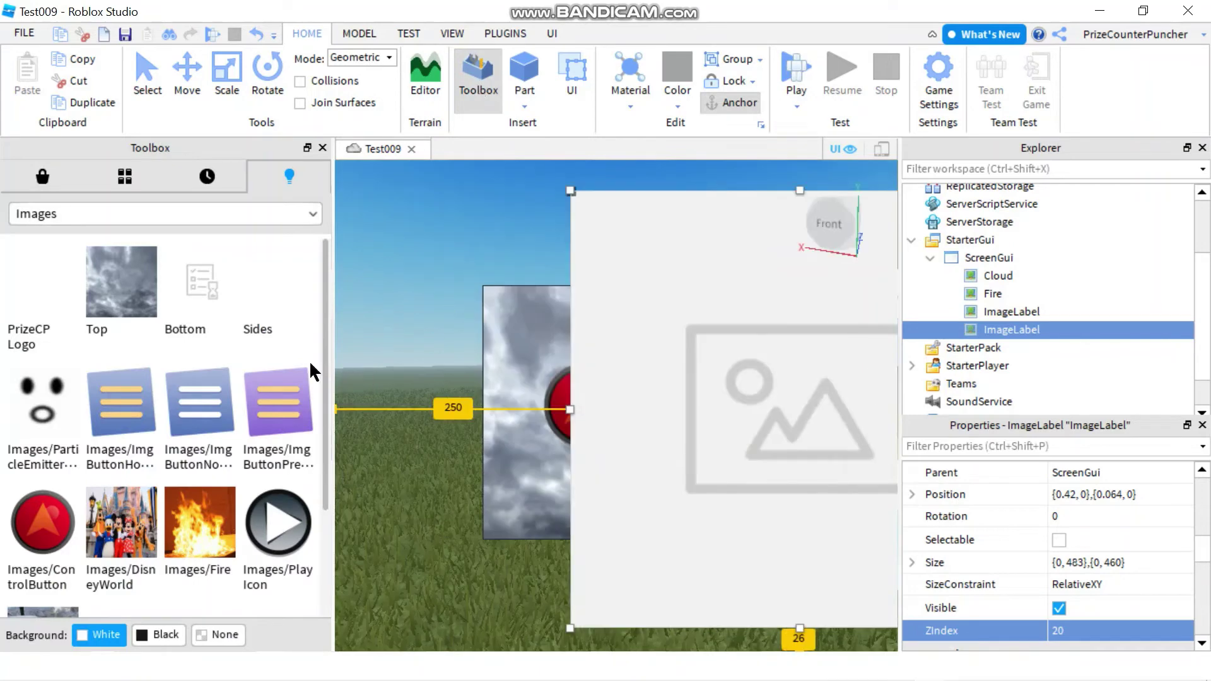
right_click(122, 288)
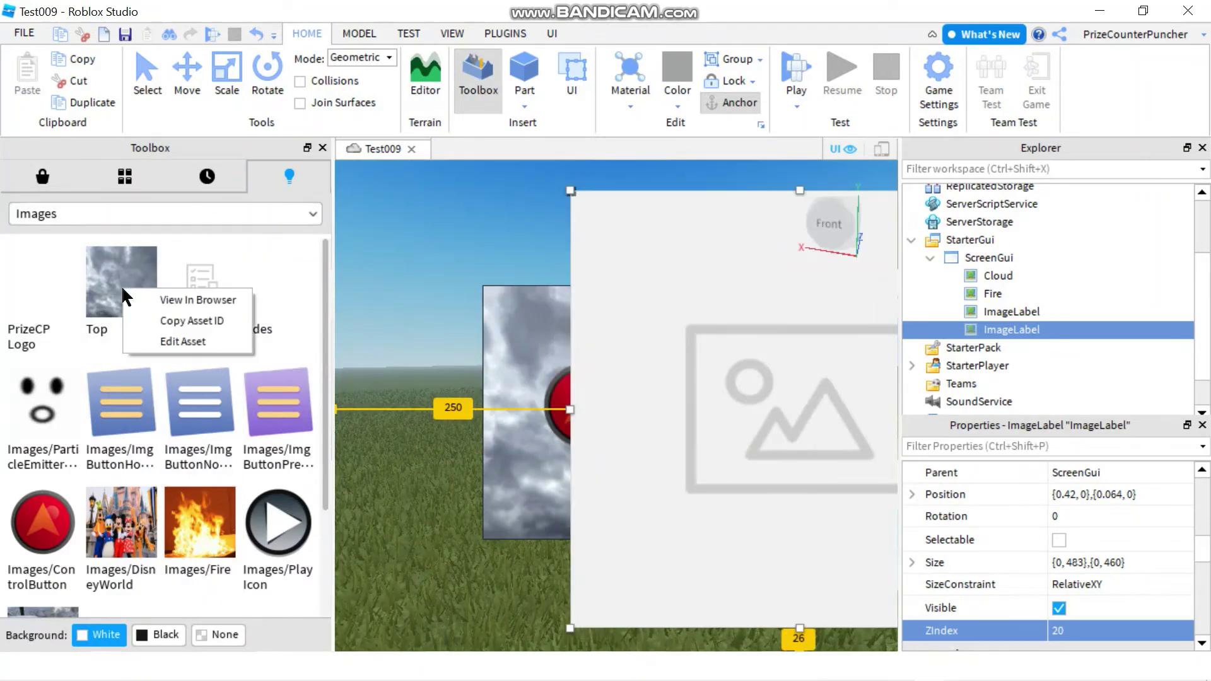
click(152, 318)
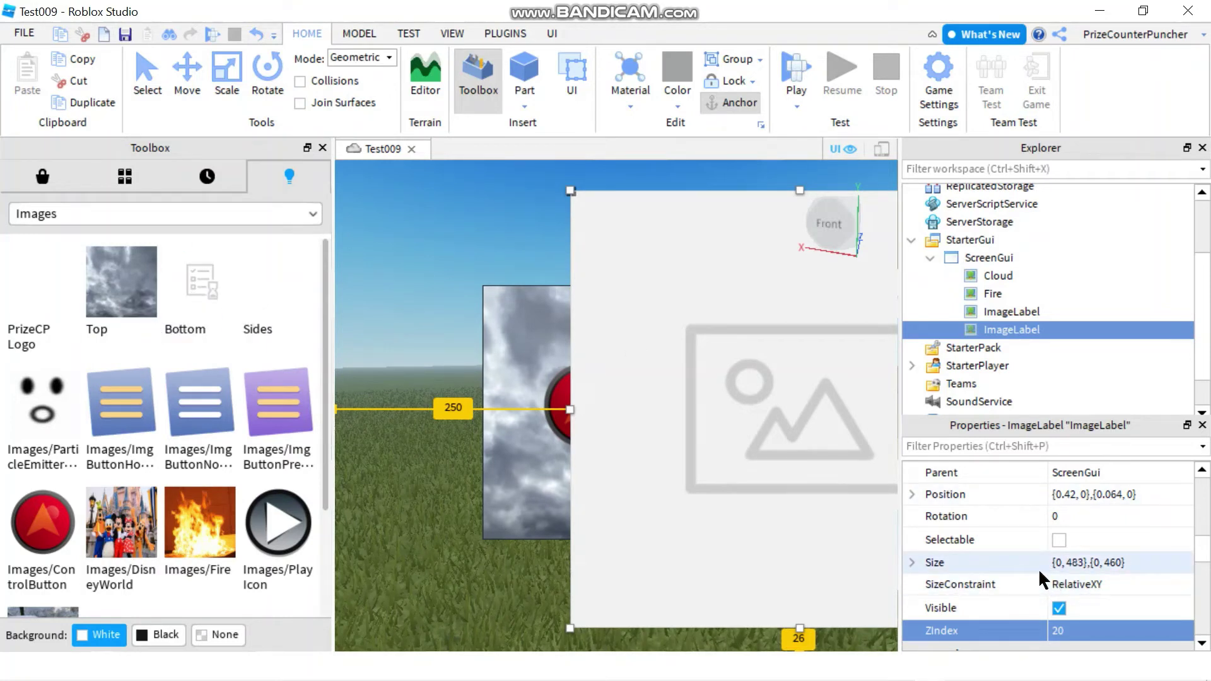
scroll(1038, 569, down, 3)
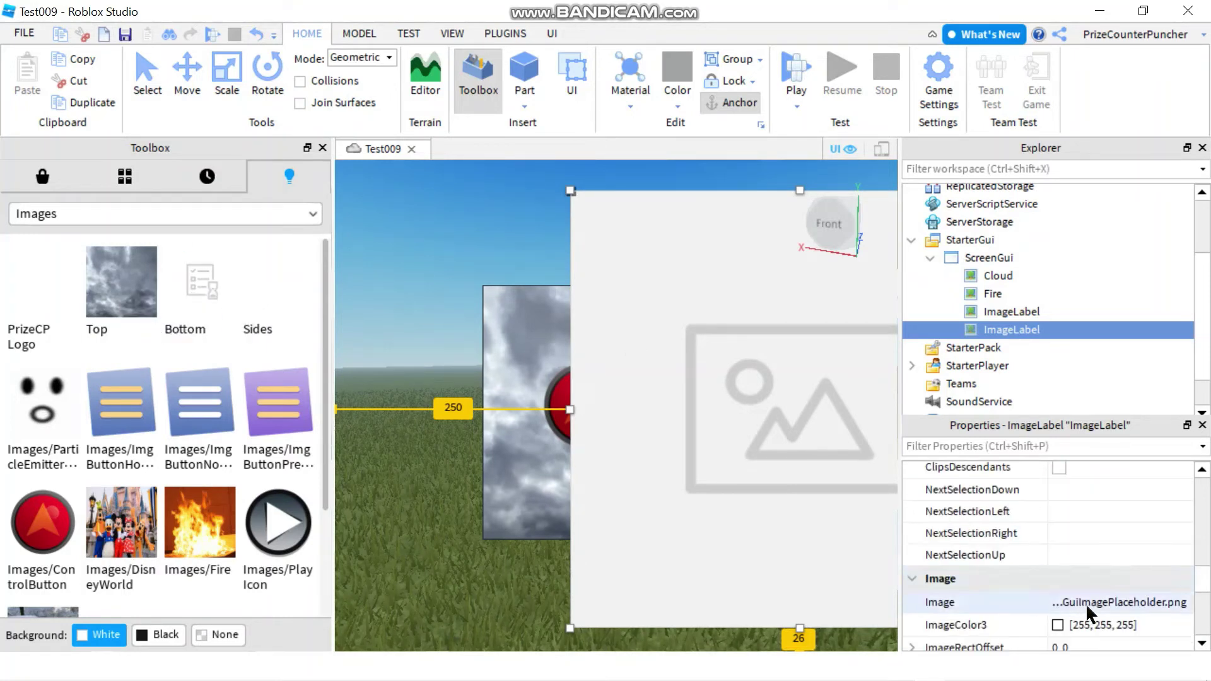
click(1089, 600)
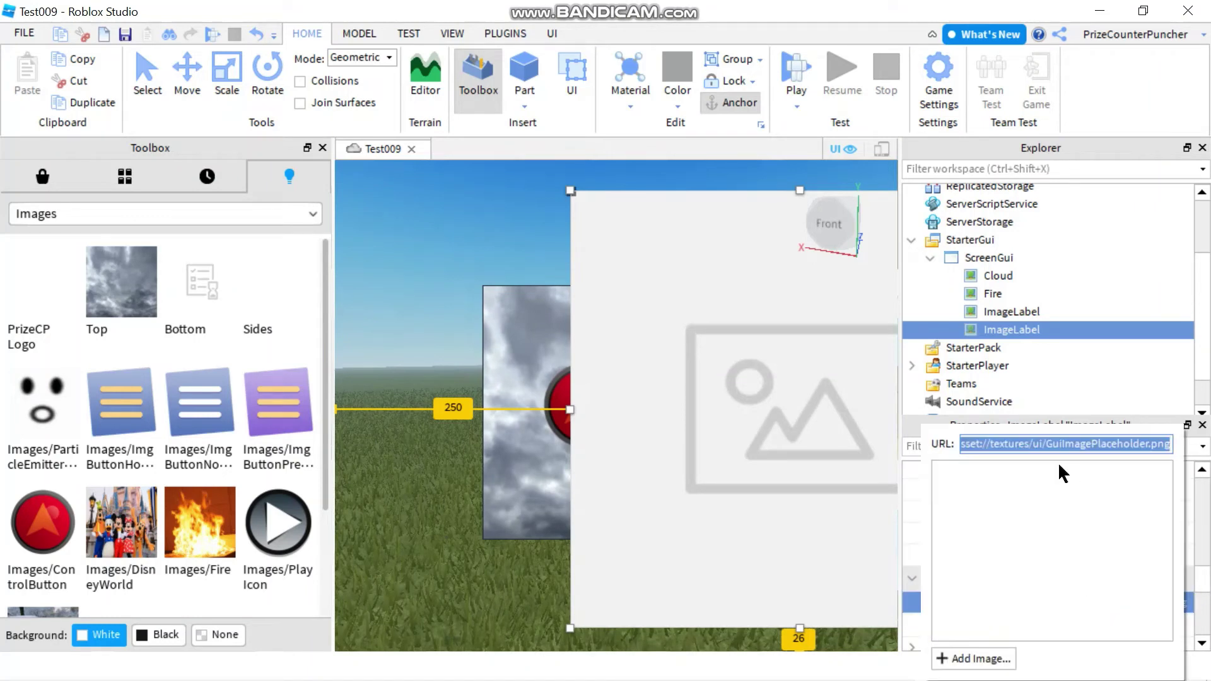
right_click(1040, 444)
click(1083, 544)
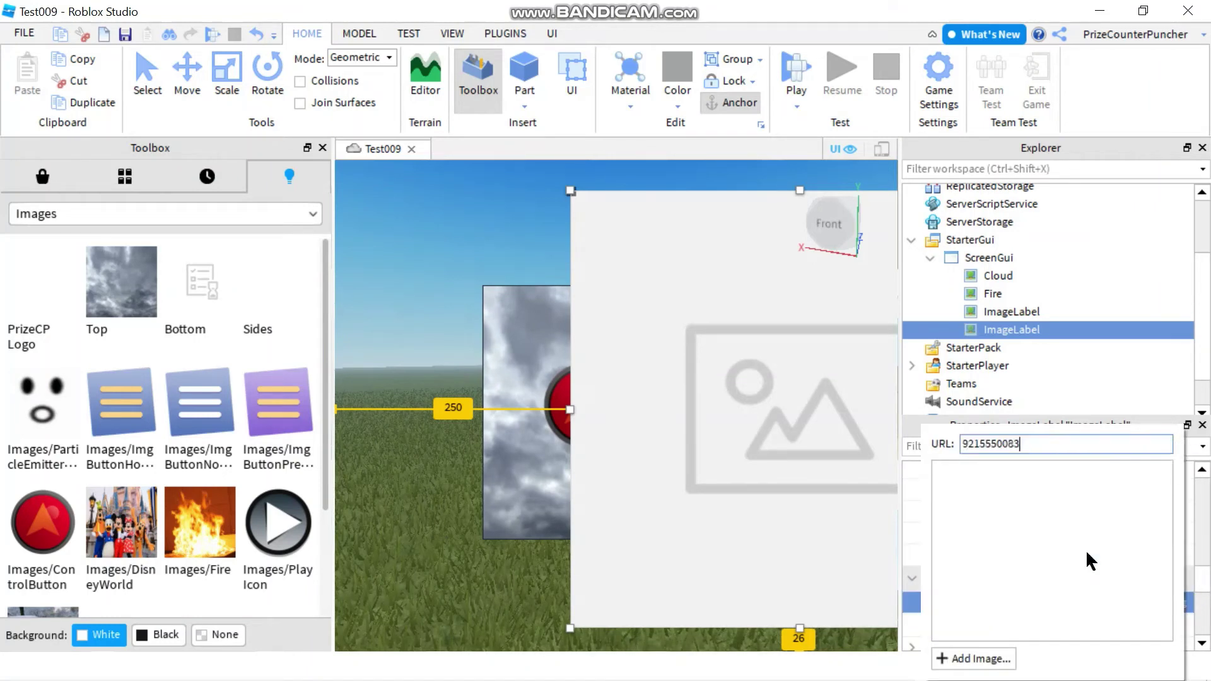
key(Return)
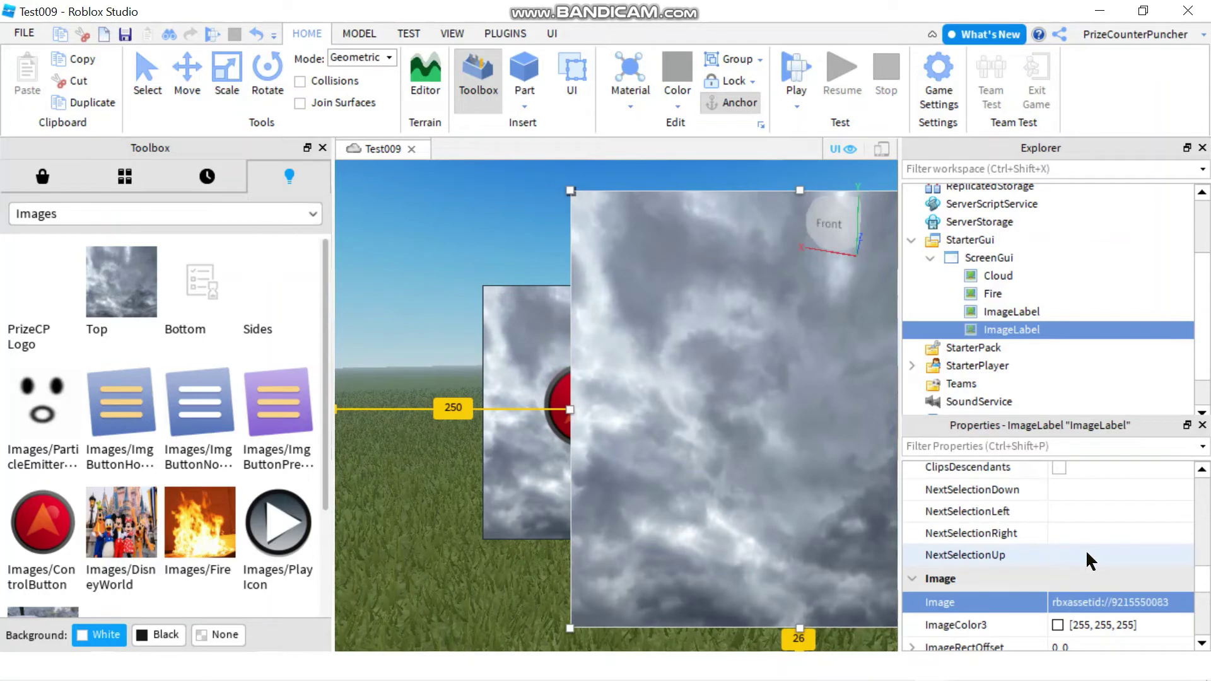
click(323, 148)
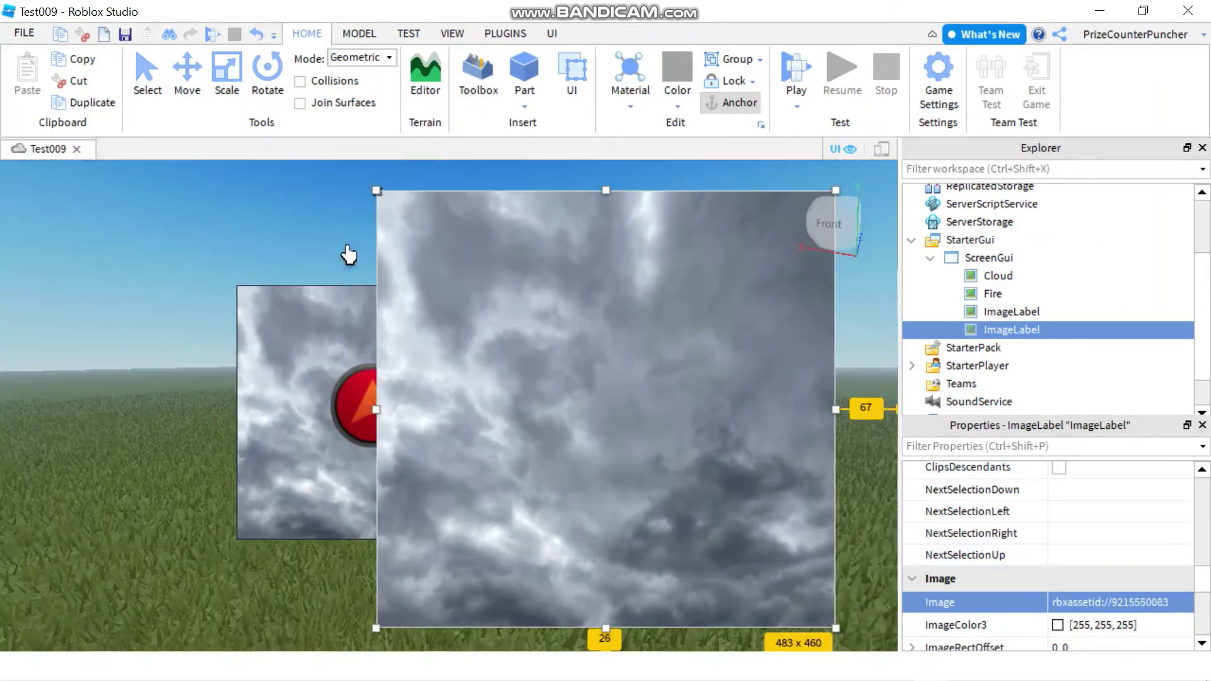
Step: Change the large ImageLabel's ScaleType to Tile
scroll(1050, 522, up, 1)
scroll(1051, 522, down, 1)
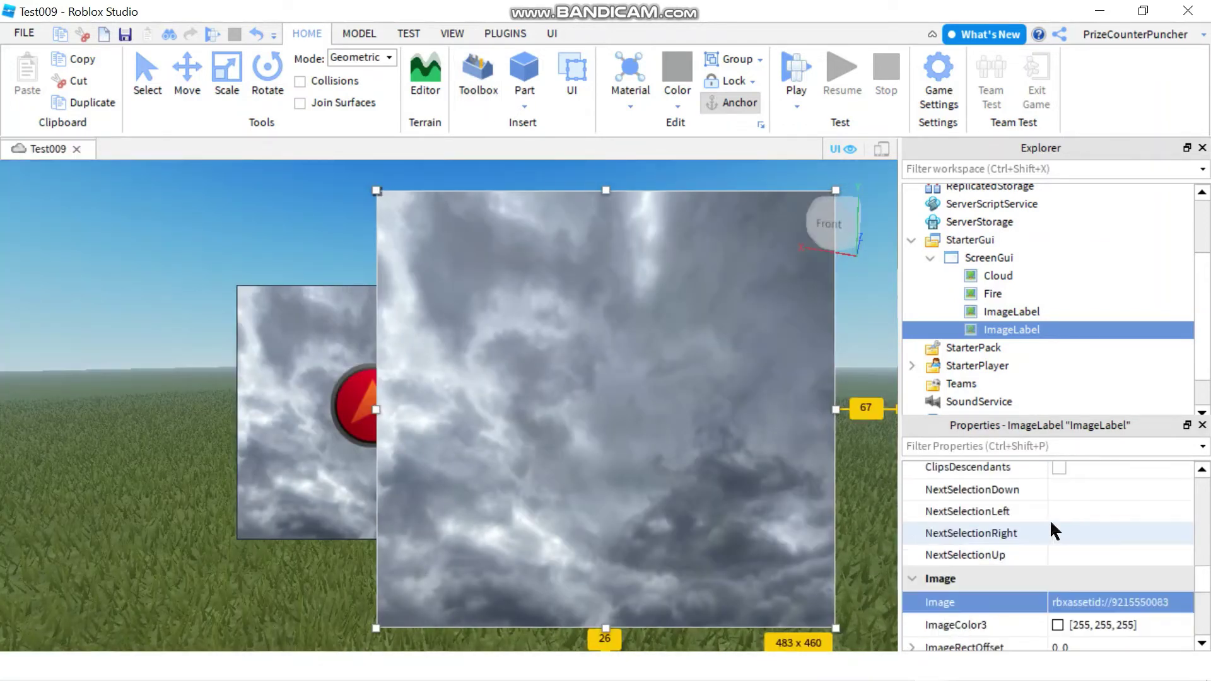
scroll(1051, 524, down, 3)
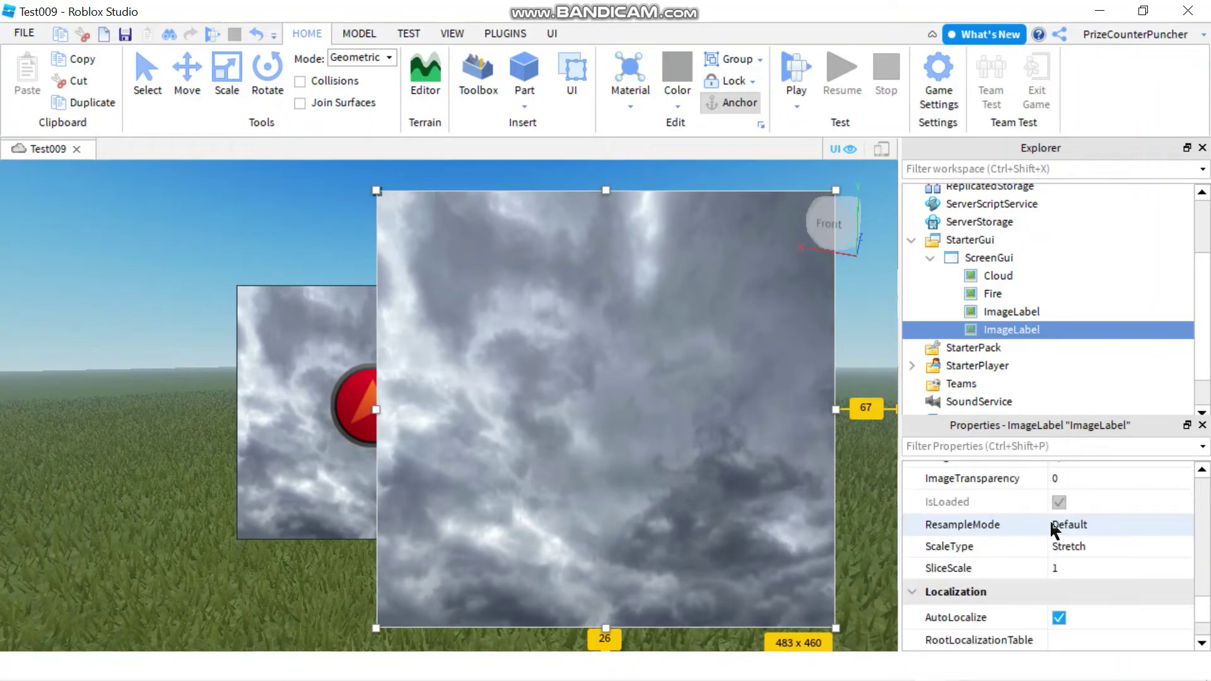
click(1098, 546)
click(1111, 546)
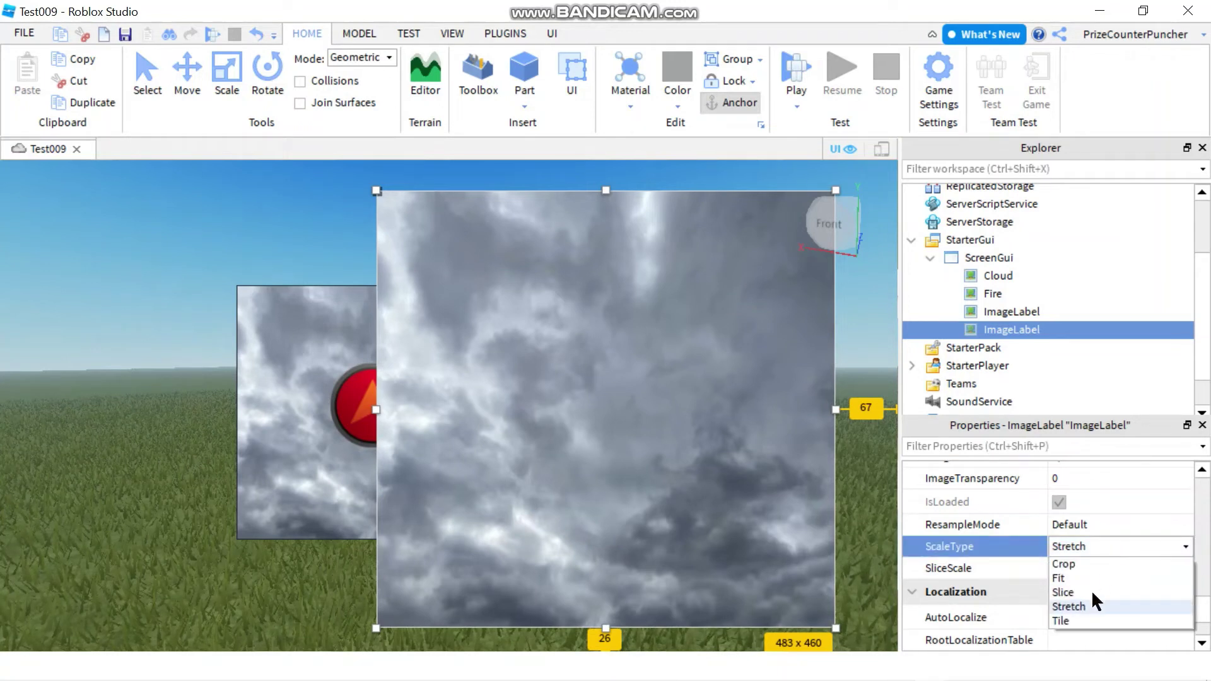
click(1076, 618)
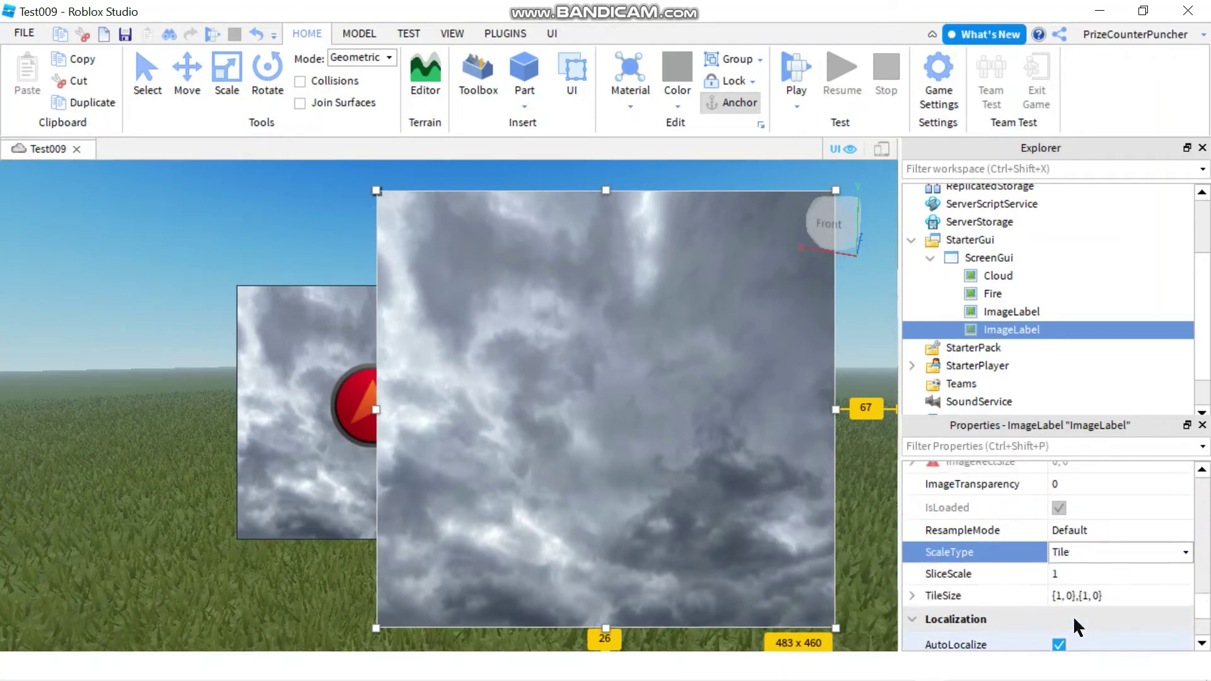
Step: Set the X and Y Scale of the large ImageLabel's TileSize to 0.05 each
click(911, 598)
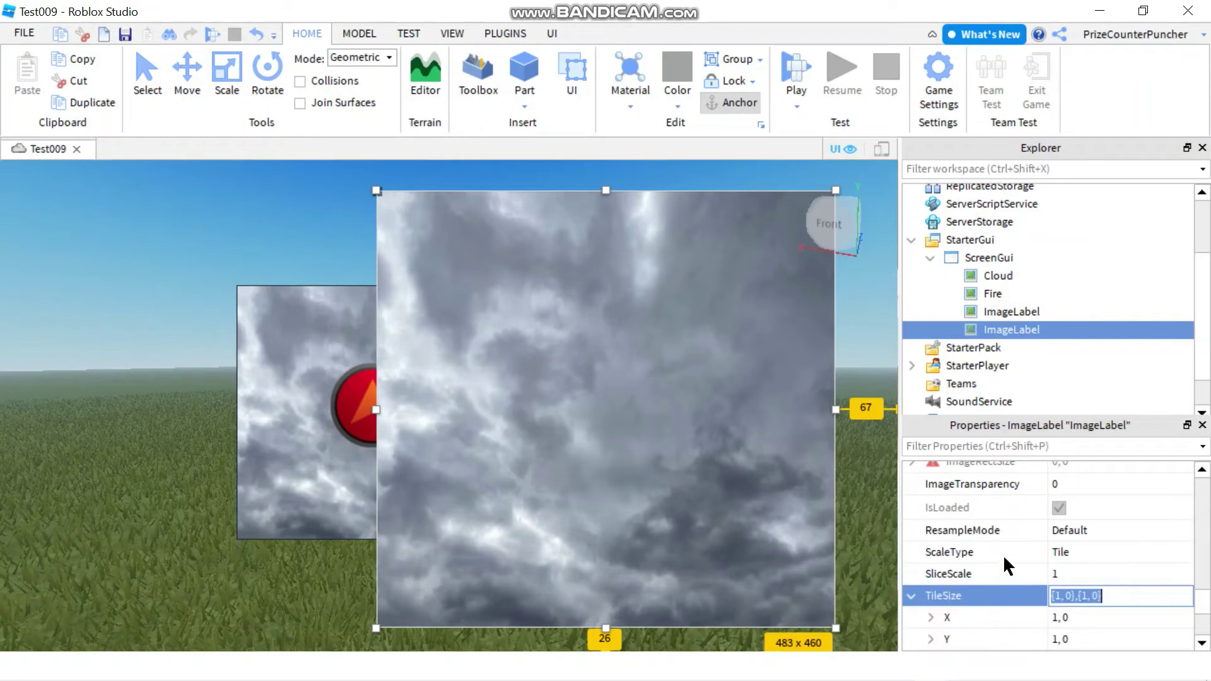
scroll(1003, 552, down, 1)
click(930, 546)
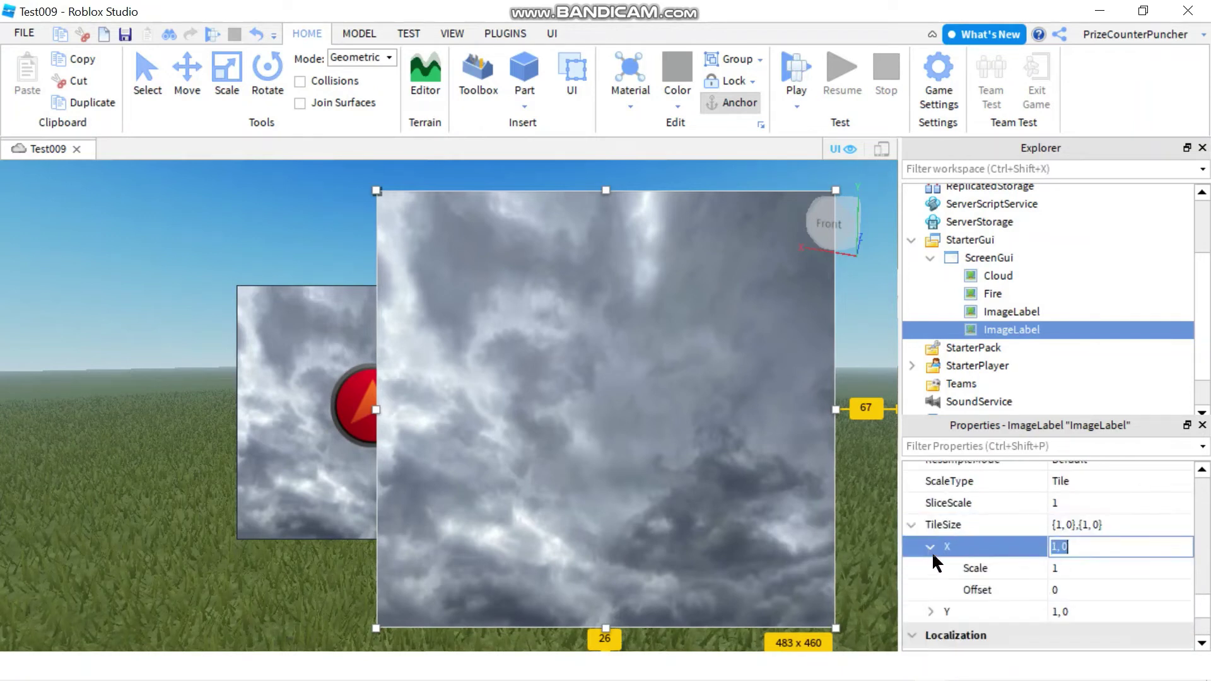
click(931, 612)
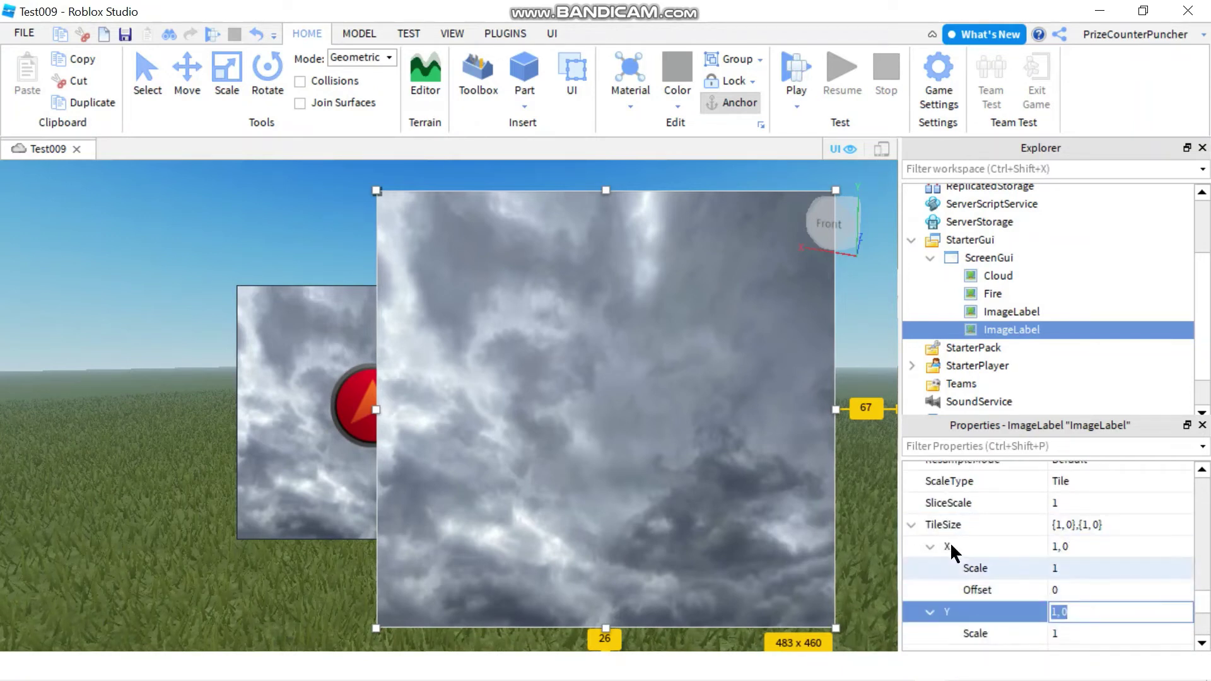
scroll(950, 542, down, 1)
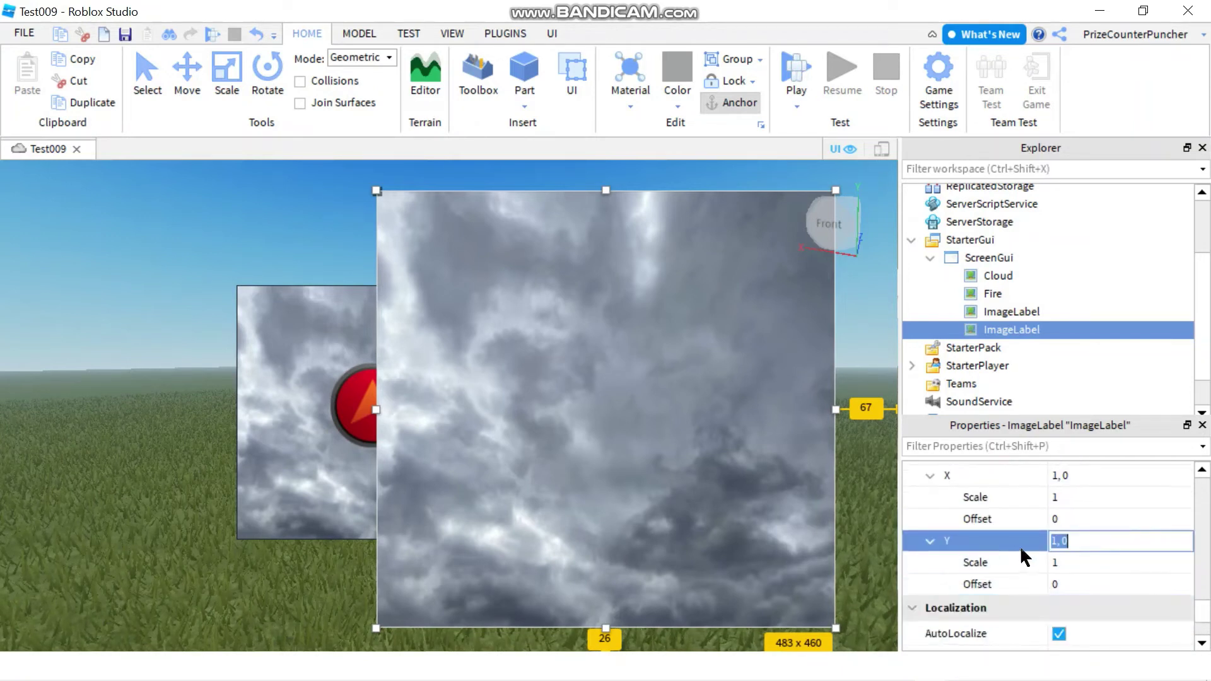
click(1071, 498)
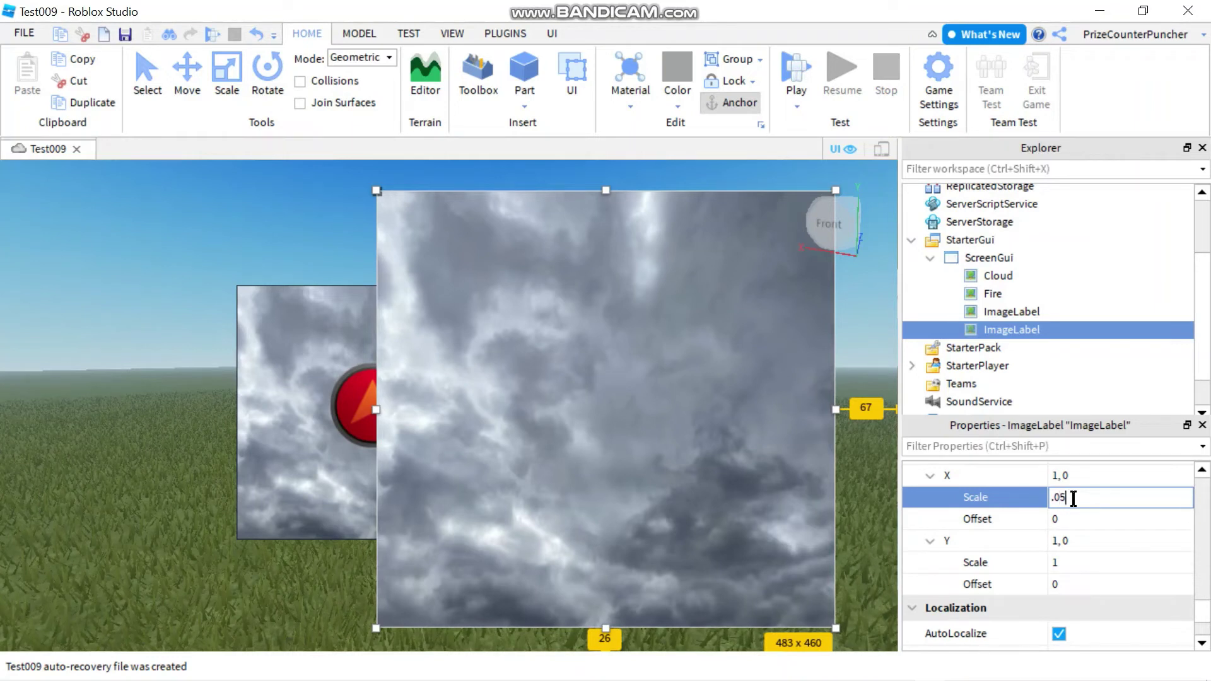
click(1071, 563)
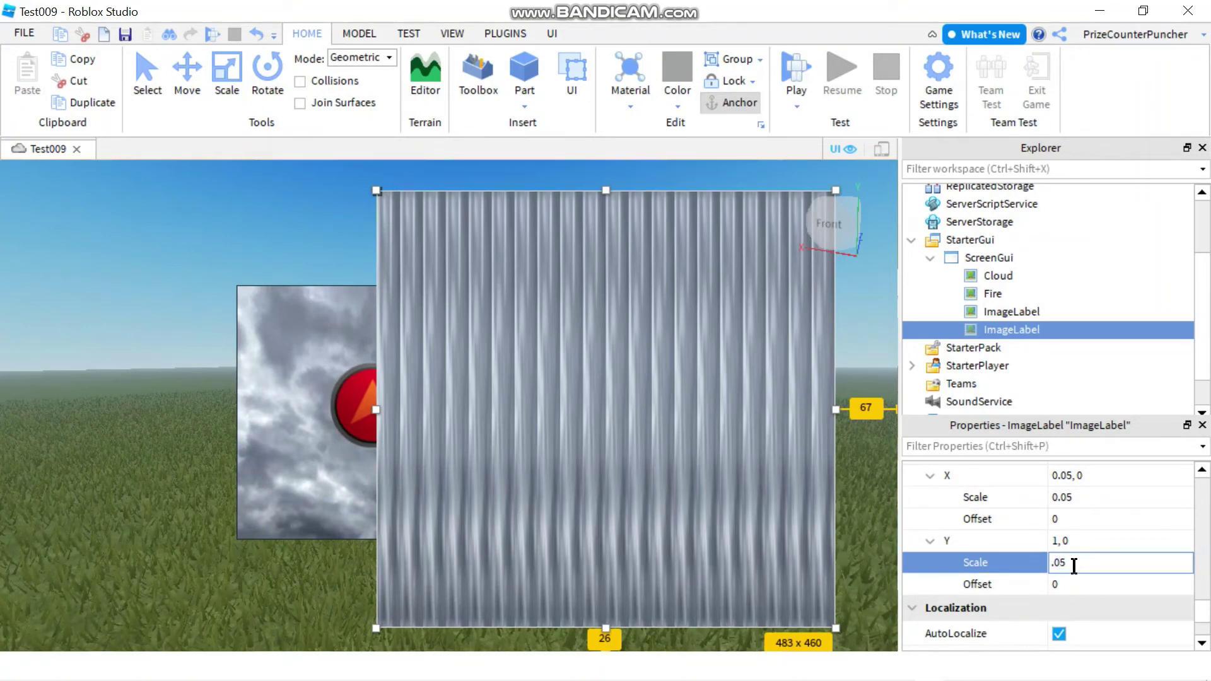
key(Return)
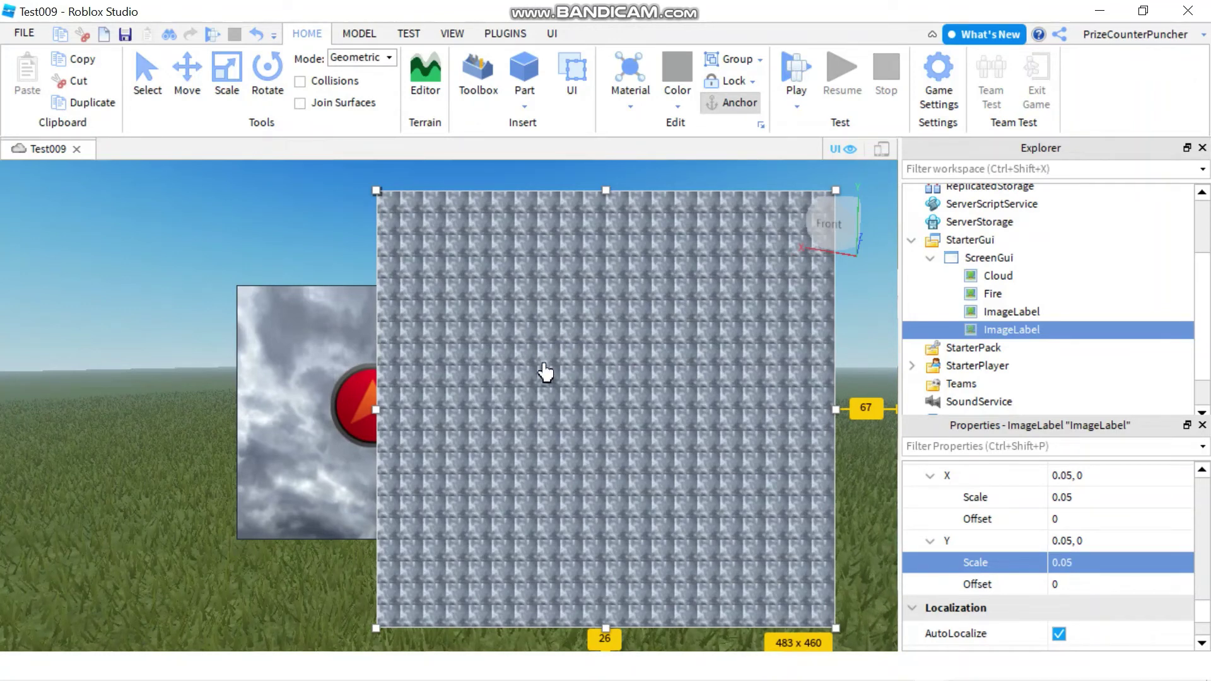
Step: Widen the tiled ImageLabel to about 820 x 460 by extending its left edge, and set its ZIndex to 1
drag(375, 409, 59, 410)
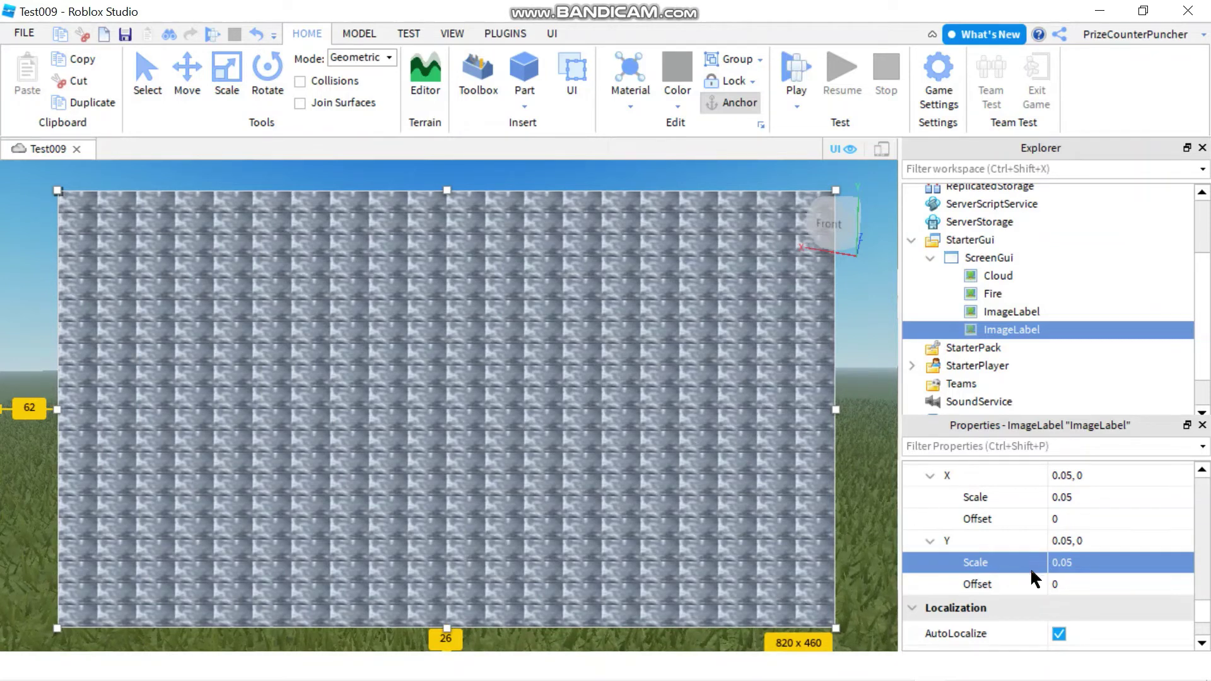
scroll(1017, 570, up, 1)
scroll(1016, 569, up, 10)
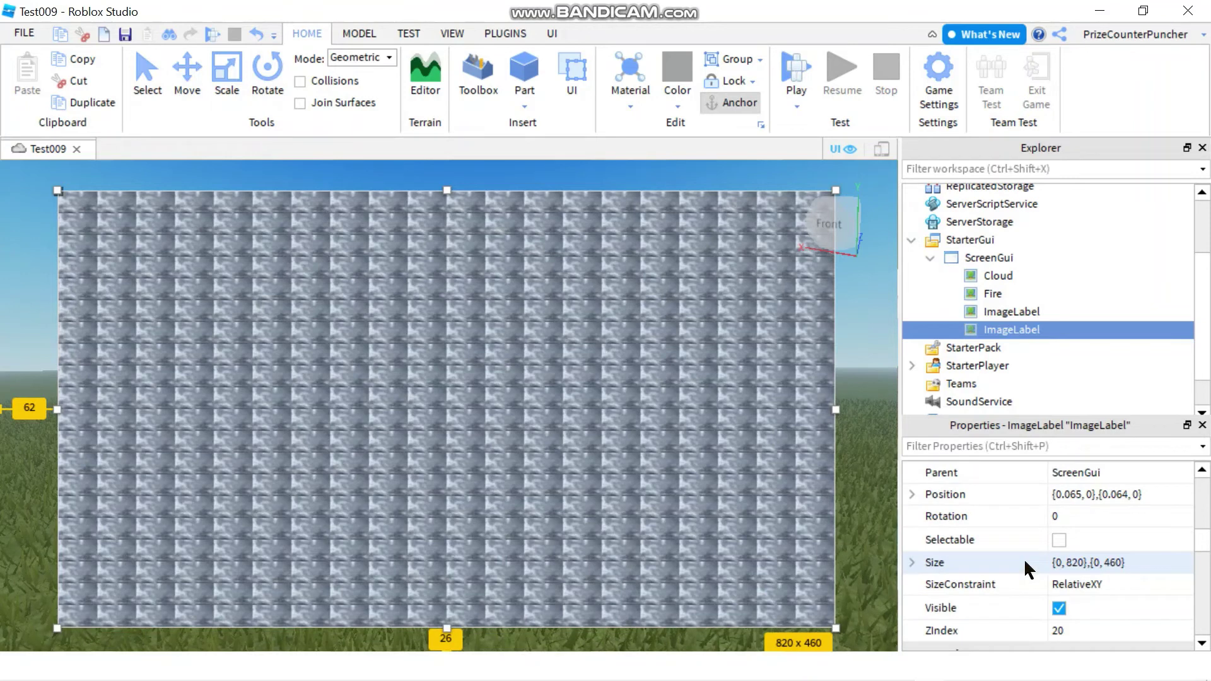
click(1077, 629)
text(1)
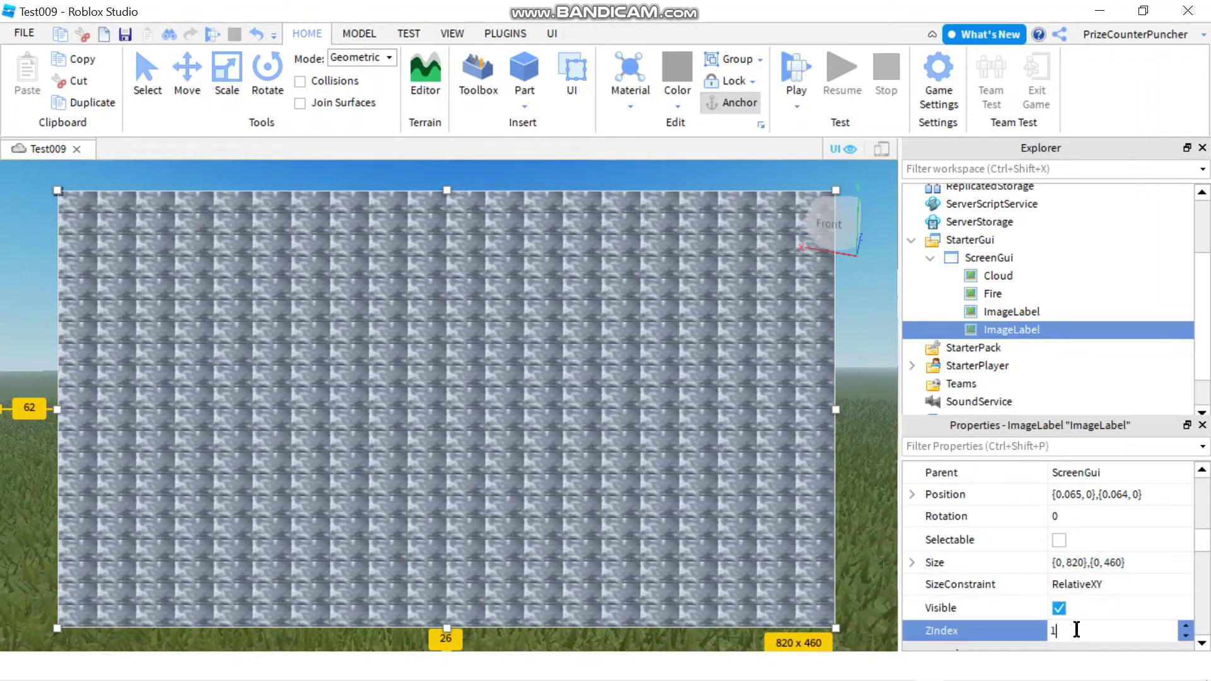
key(Return)
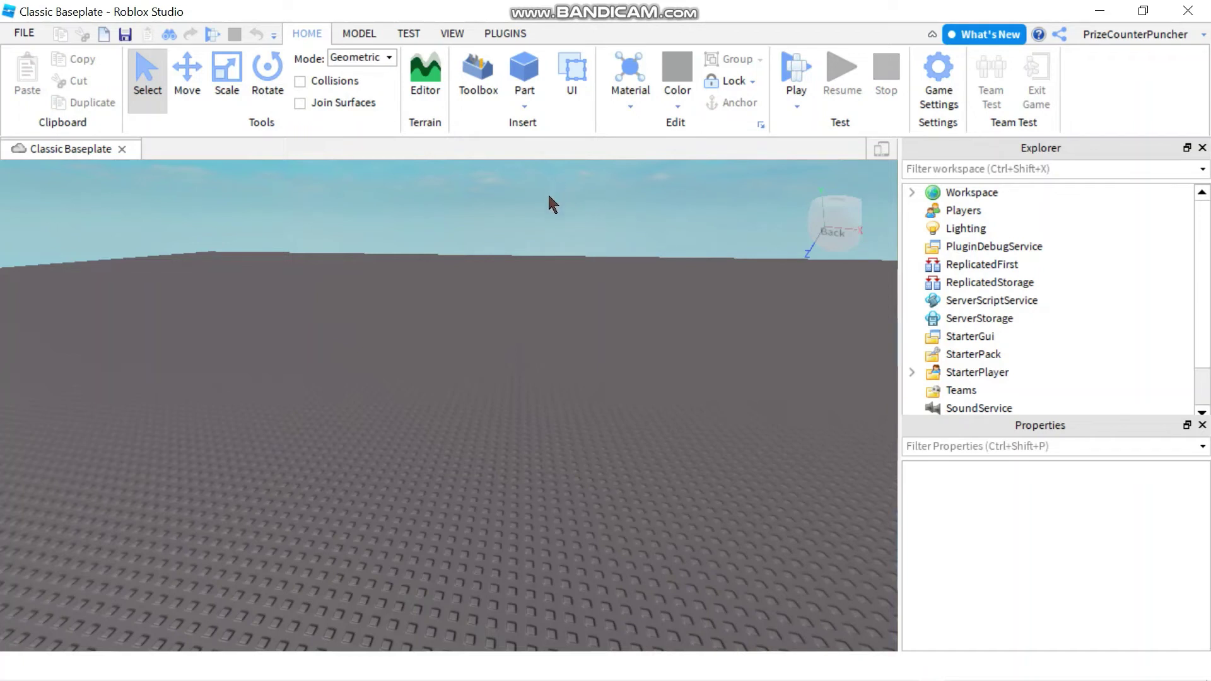
Step: Insert a part and scale it along its length and height into a wide, upright wall on the baseplate
click(524, 73)
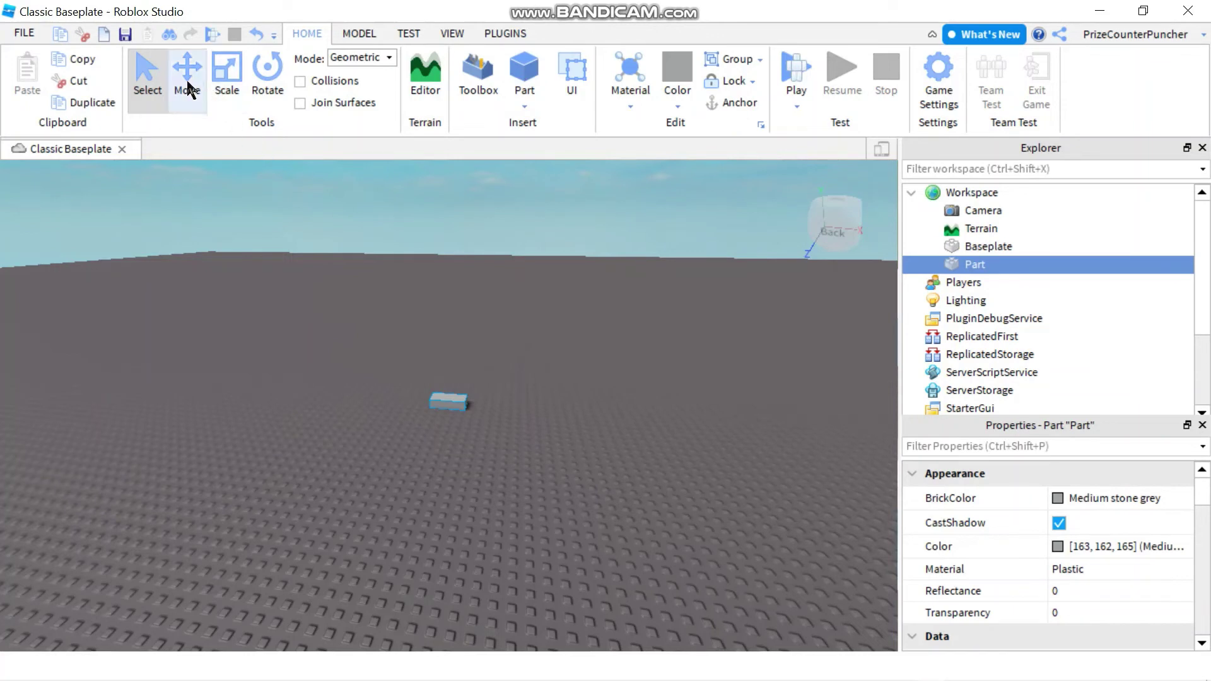
click(228, 89)
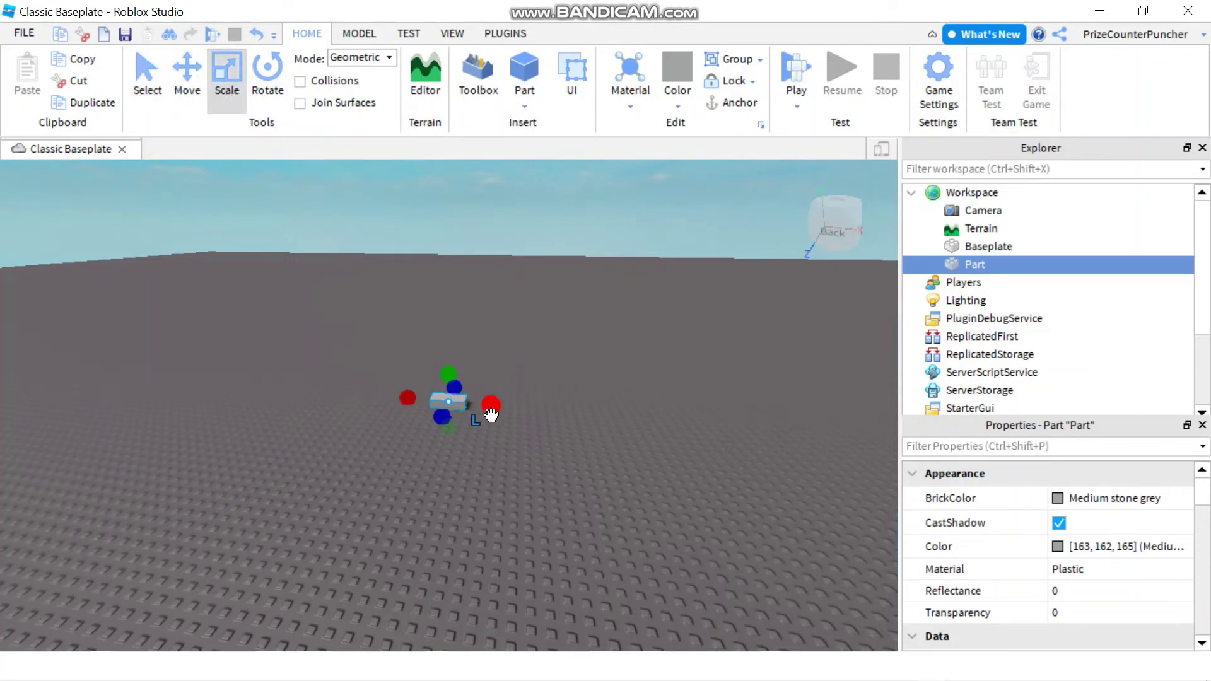
drag(491, 404, 725, 453)
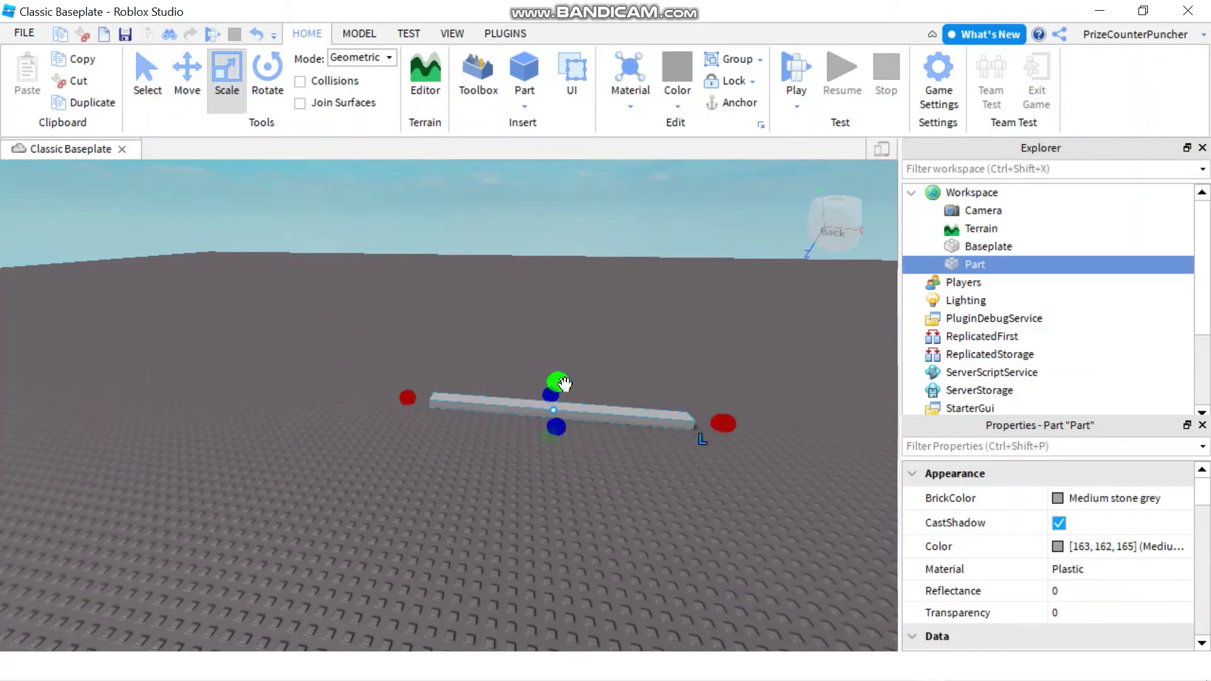
drag(556, 381, 577, 251)
drag(415, 345, 350, 339)
drag(535, 251, 530, 208)
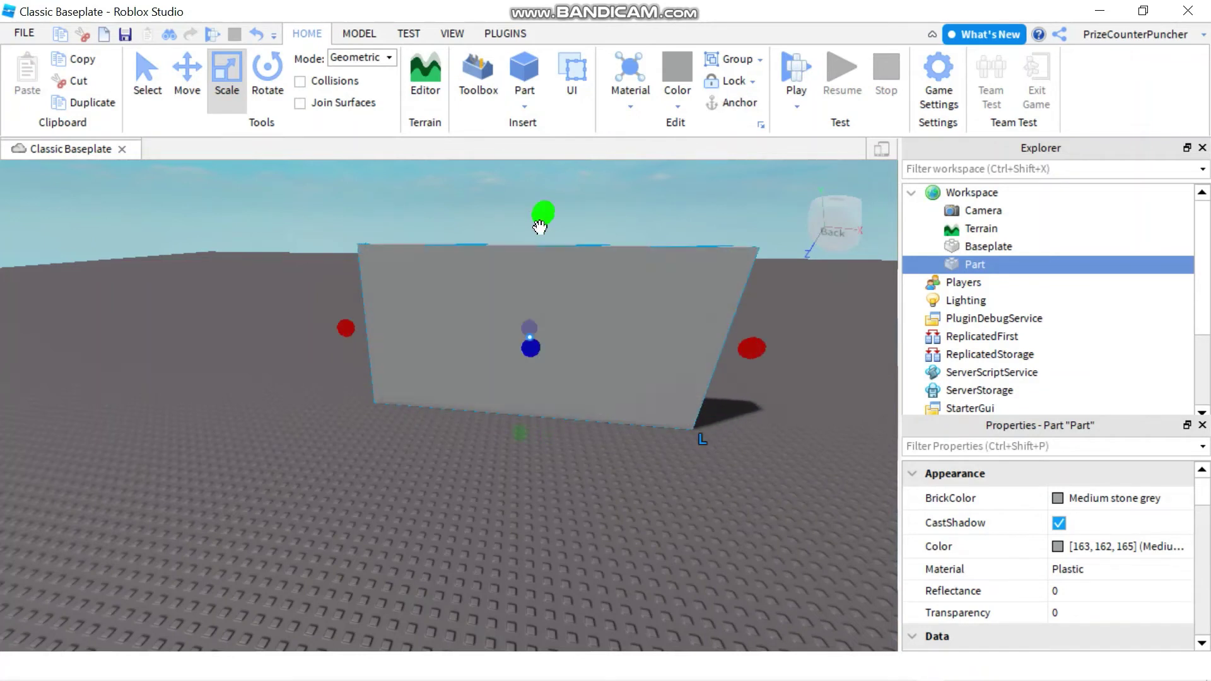
Step: Add a SurfaceGui to the wall part and insert an ImageLabel inside it
click(997, 265)
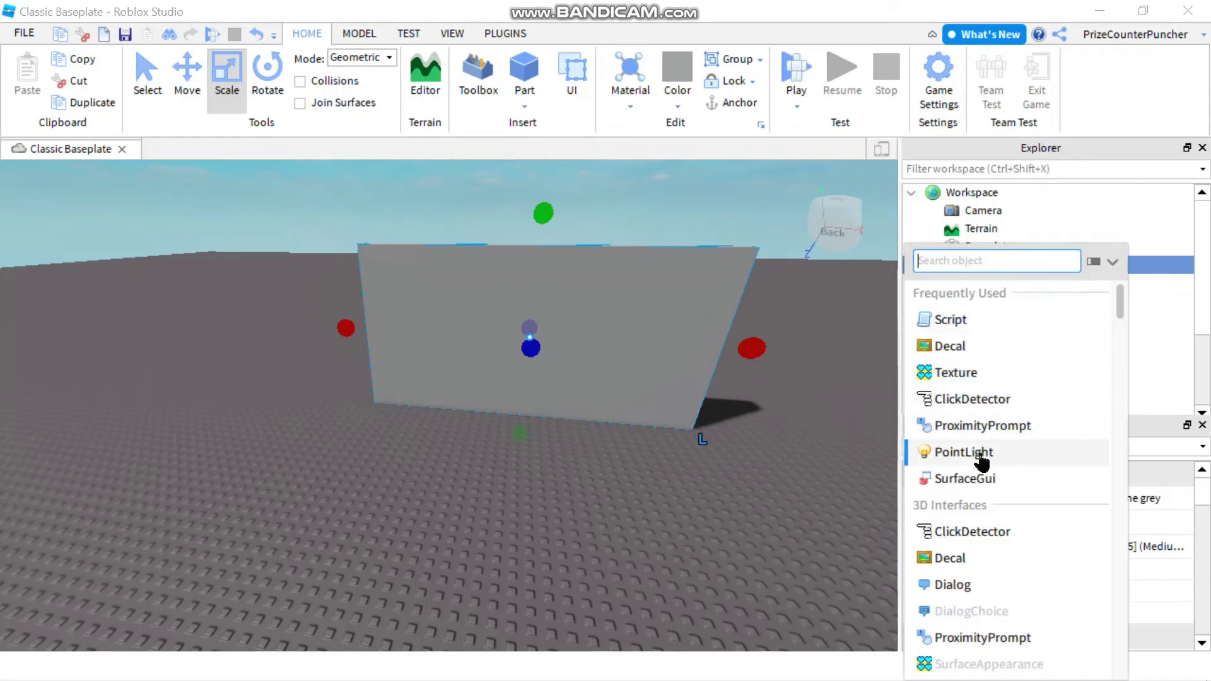
click(965, 478)
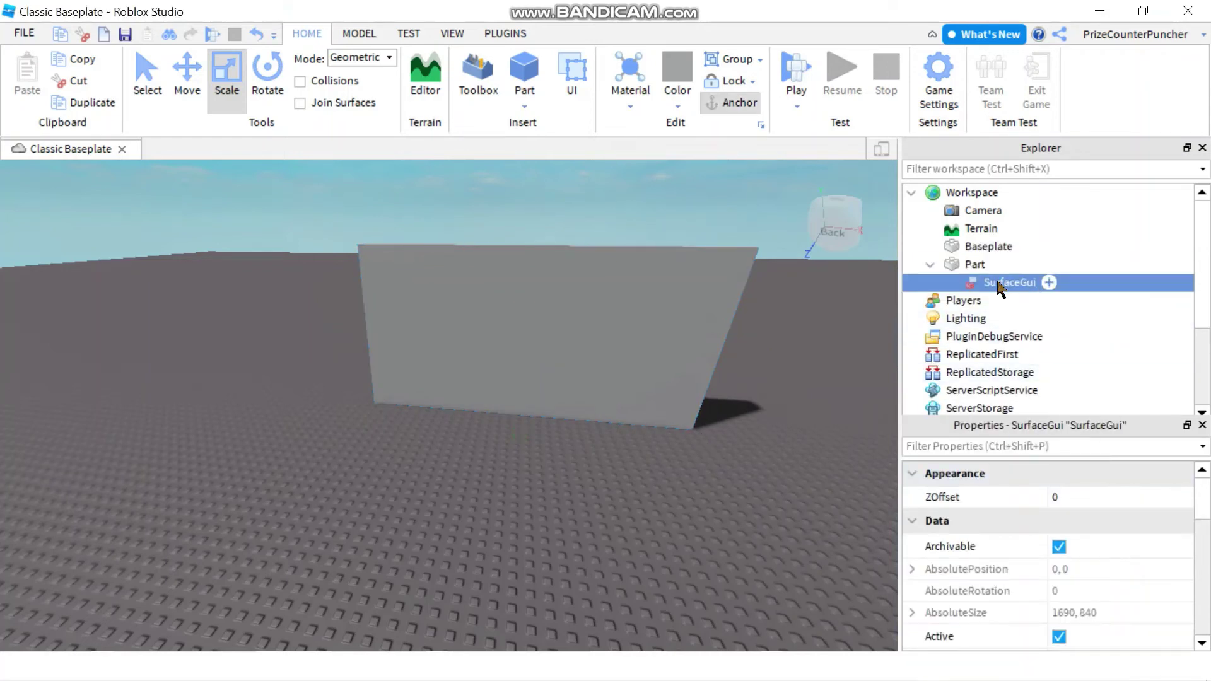
click(1047, 282)
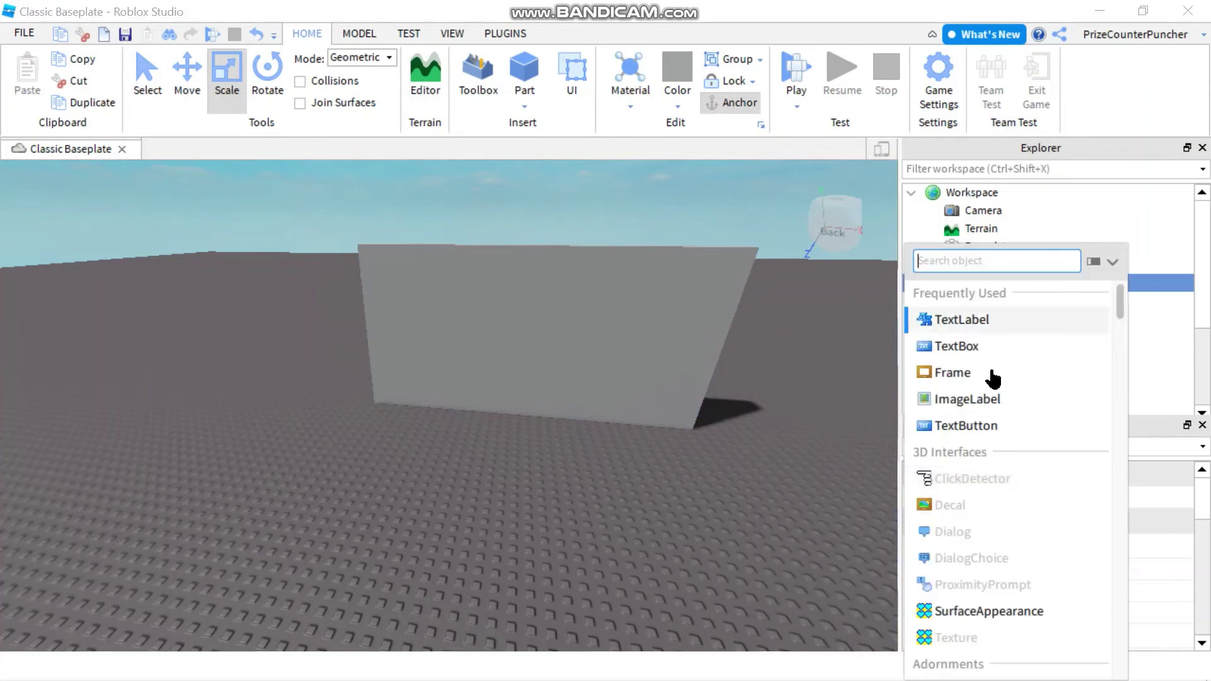
click(981, 404)
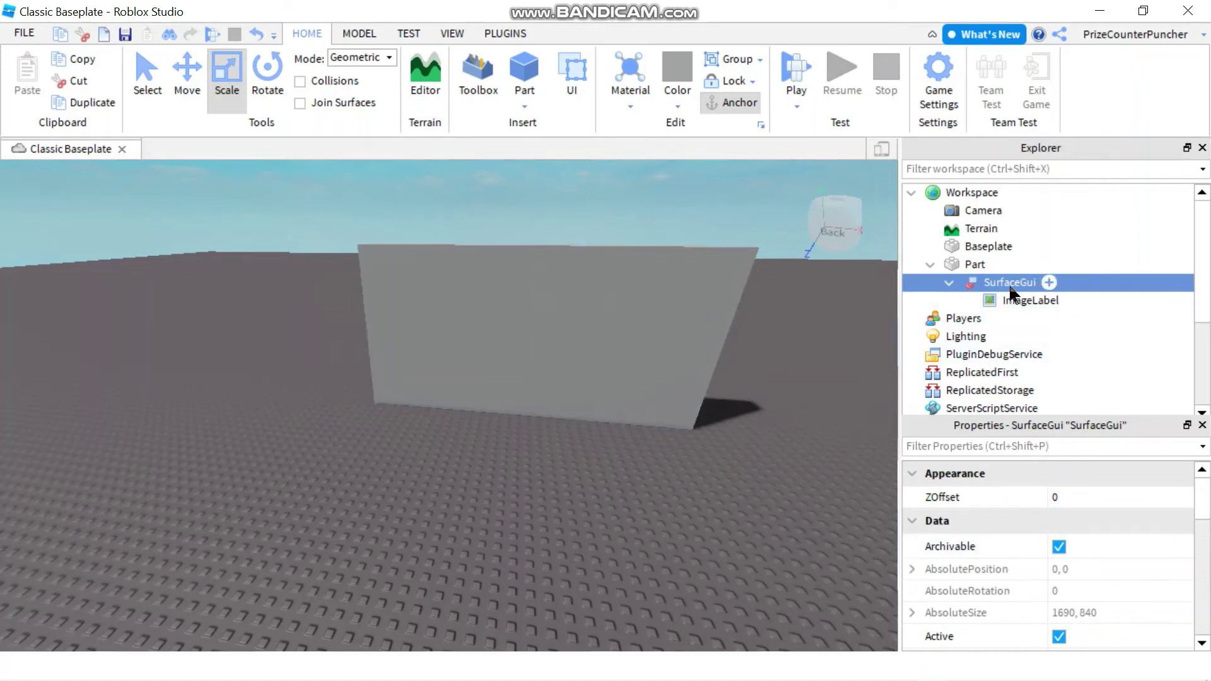
Step: Set the SurfaceGui's Face to Back
scroll(958, 533, down, 3)
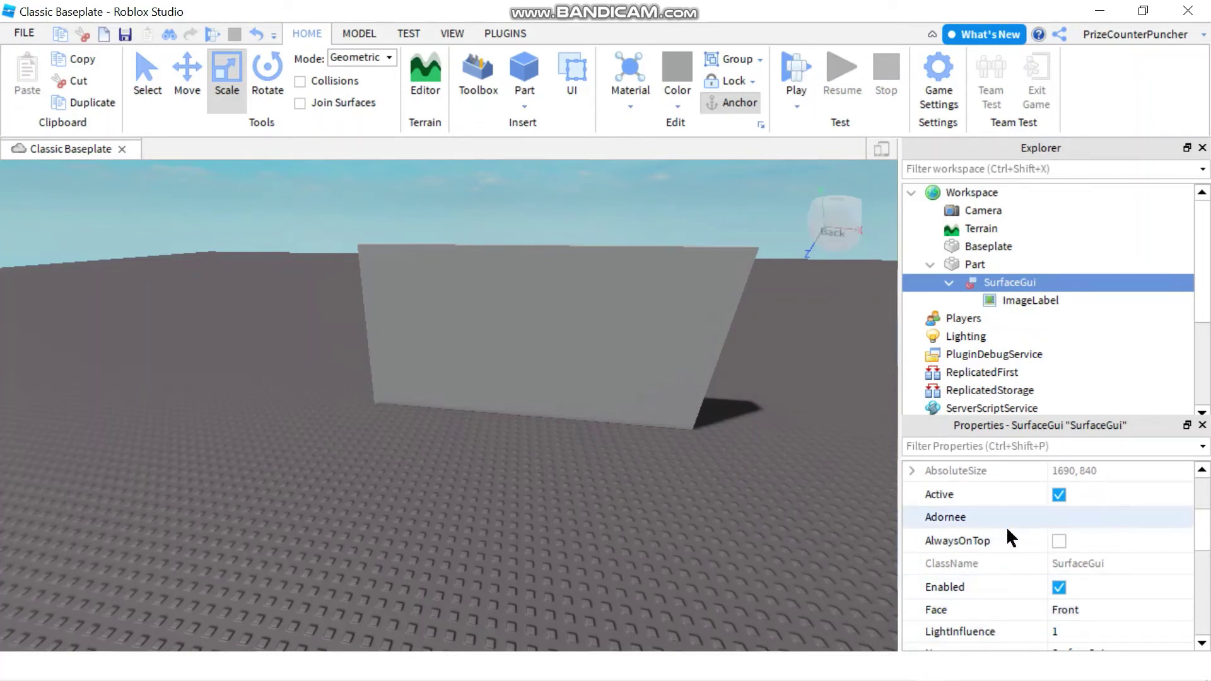
click(1075, 607)
click(1077, 607)
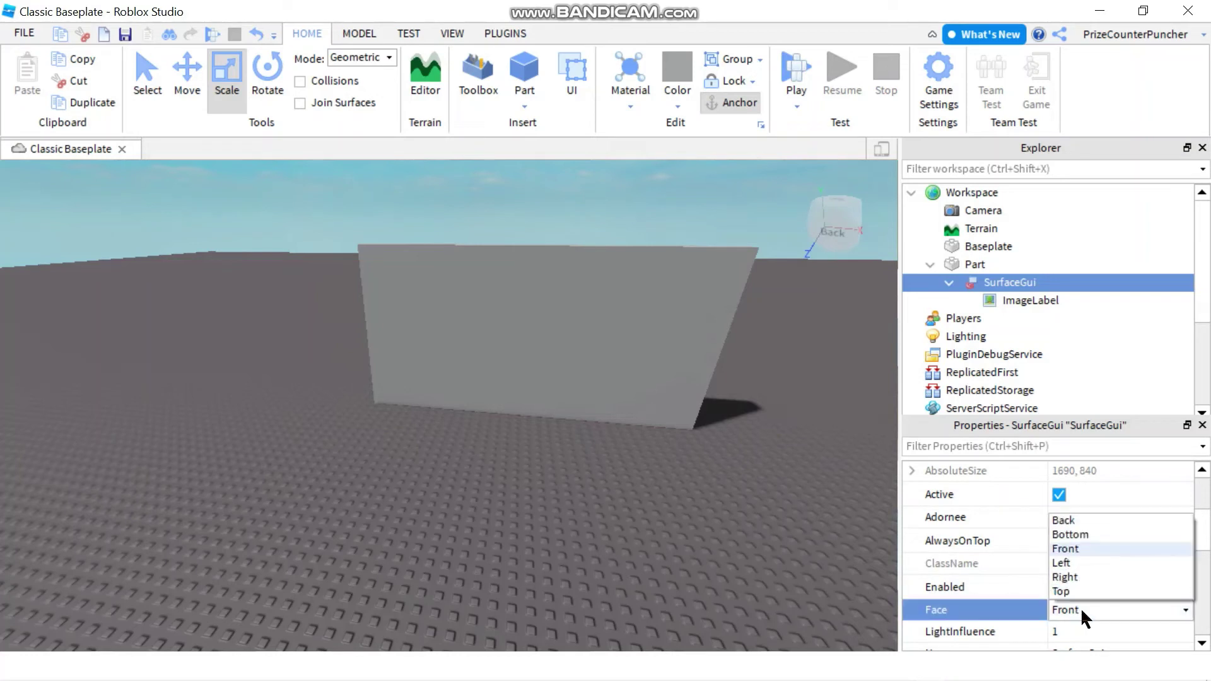
click(1073, 518)
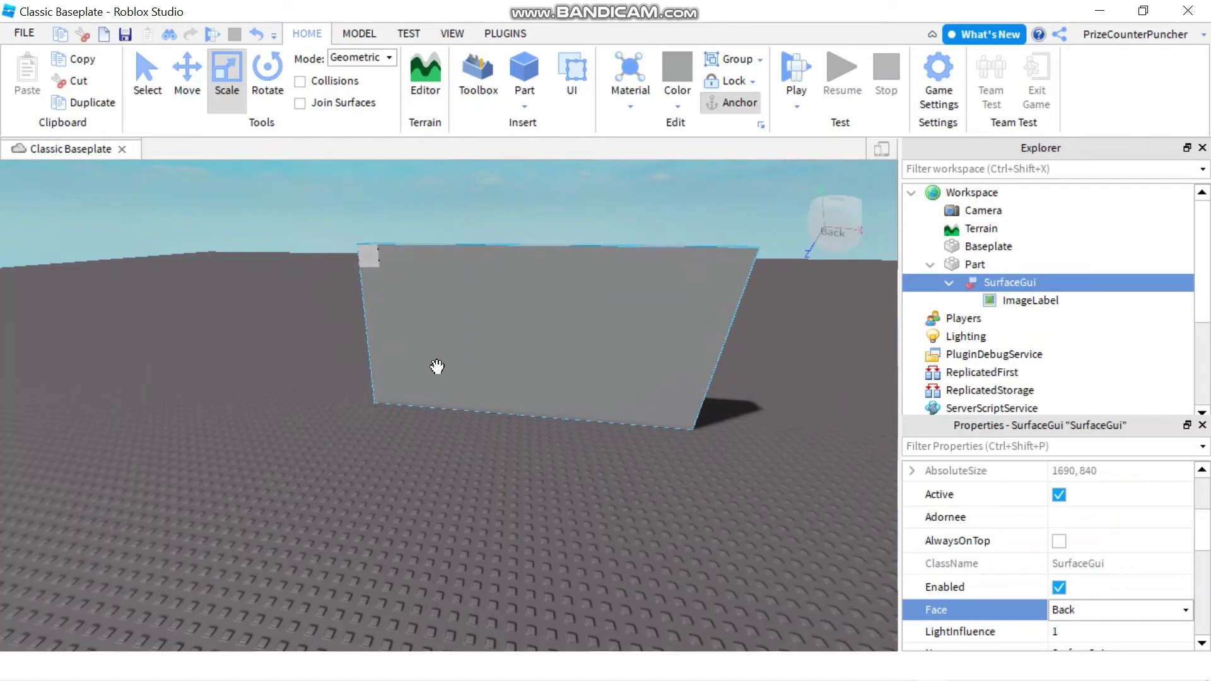
Step: Set the X Size of the SurfaceGui's ImageLabel to Scale 1 and Offset 0
click(1034, 300)
scroll(1004, 545, down, 5)
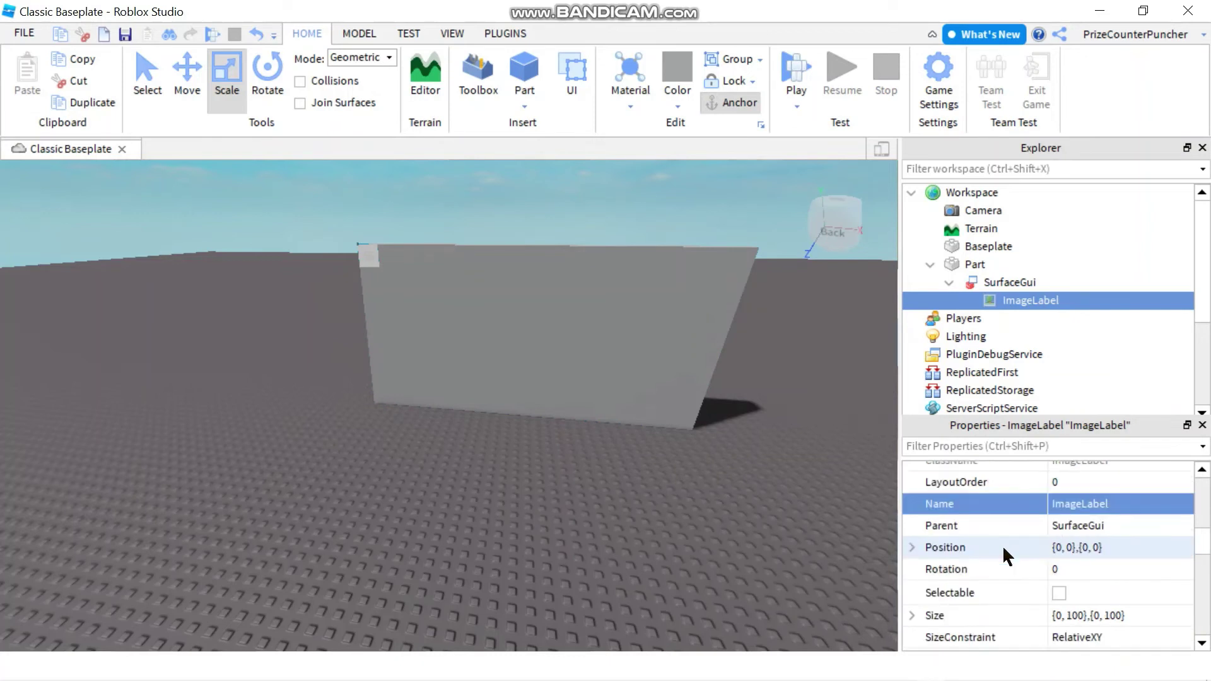
click(912, 616)
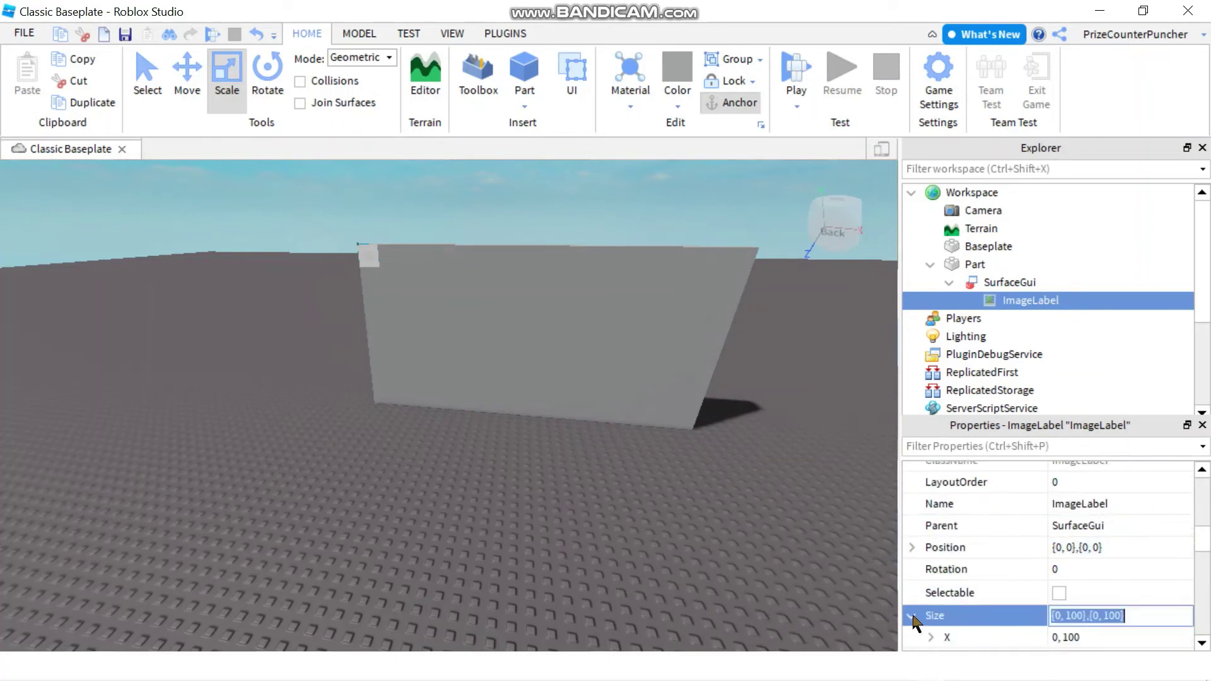
scroll(971, 557, down, 1)
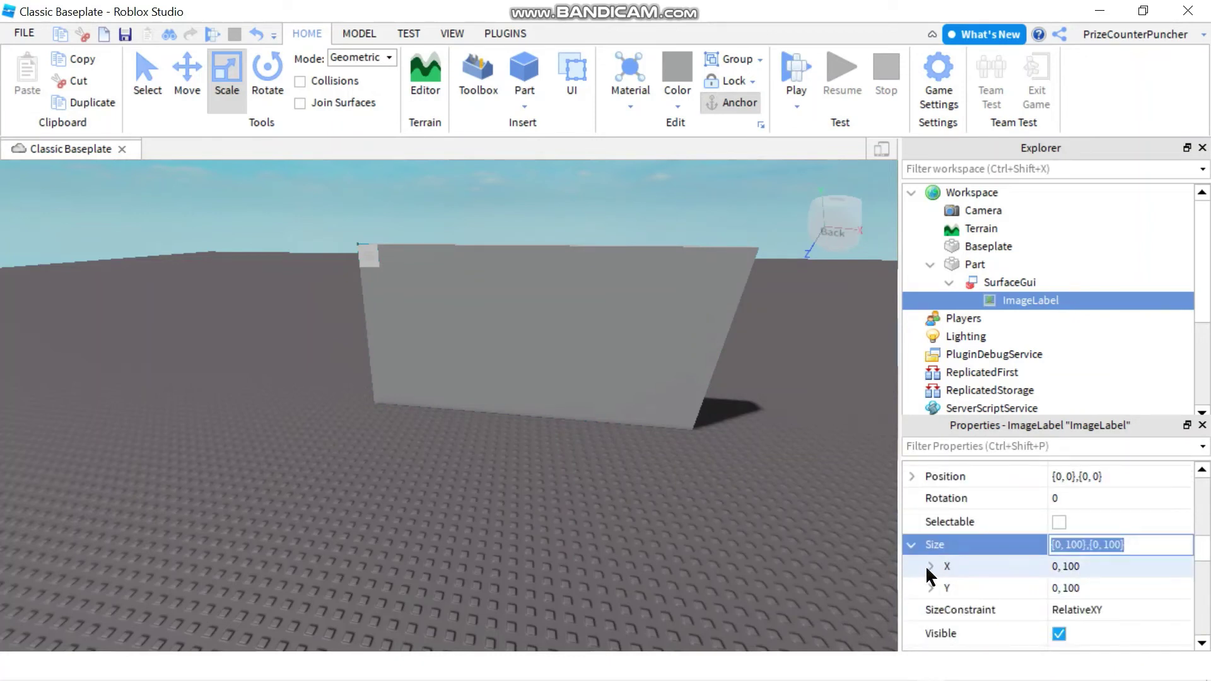
click(929, 566)
click(949, 566)
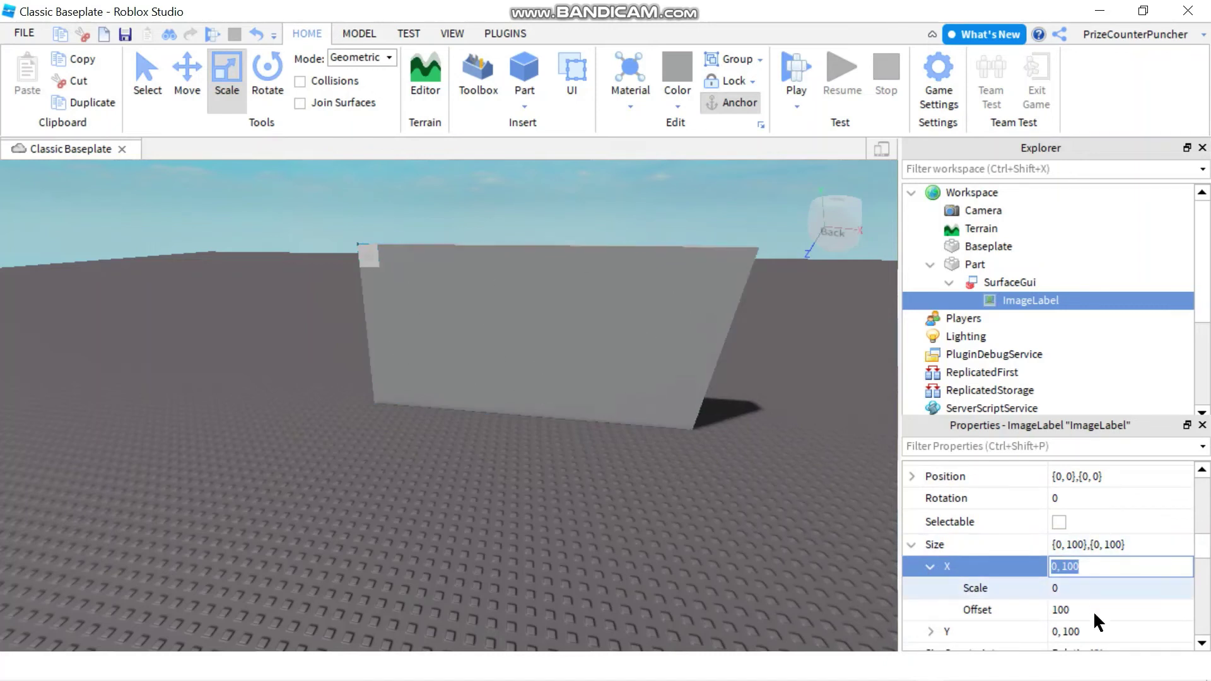
click(1069, 586)
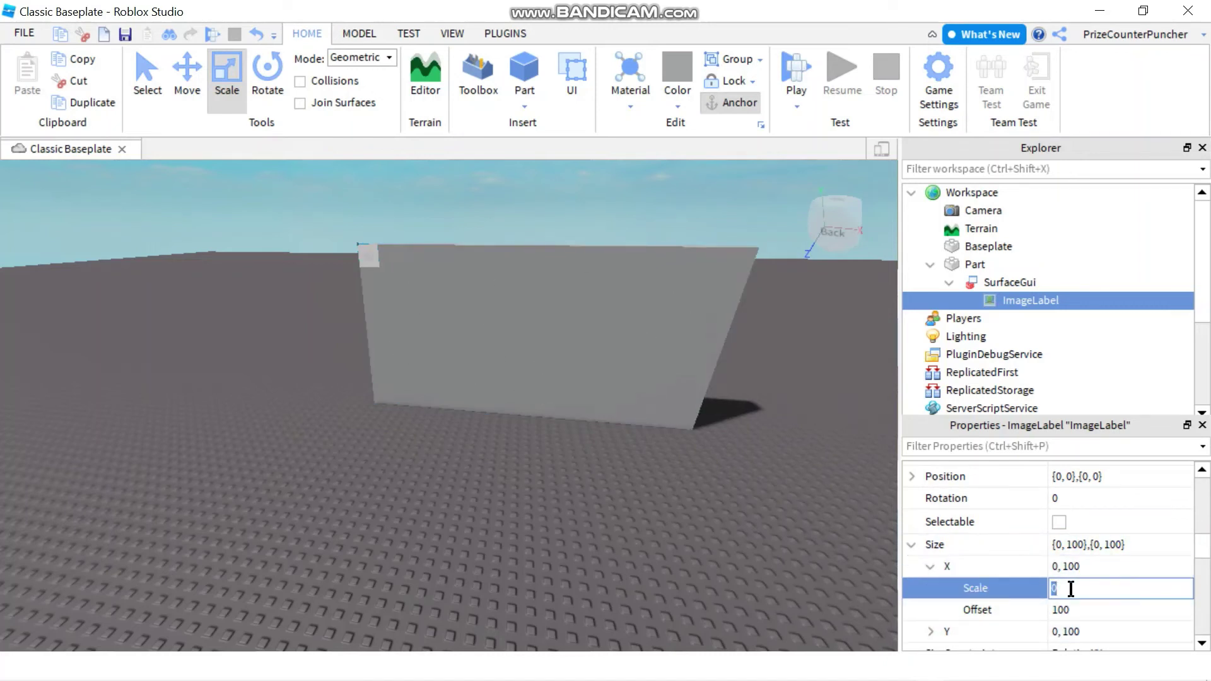
click(1062, 606)
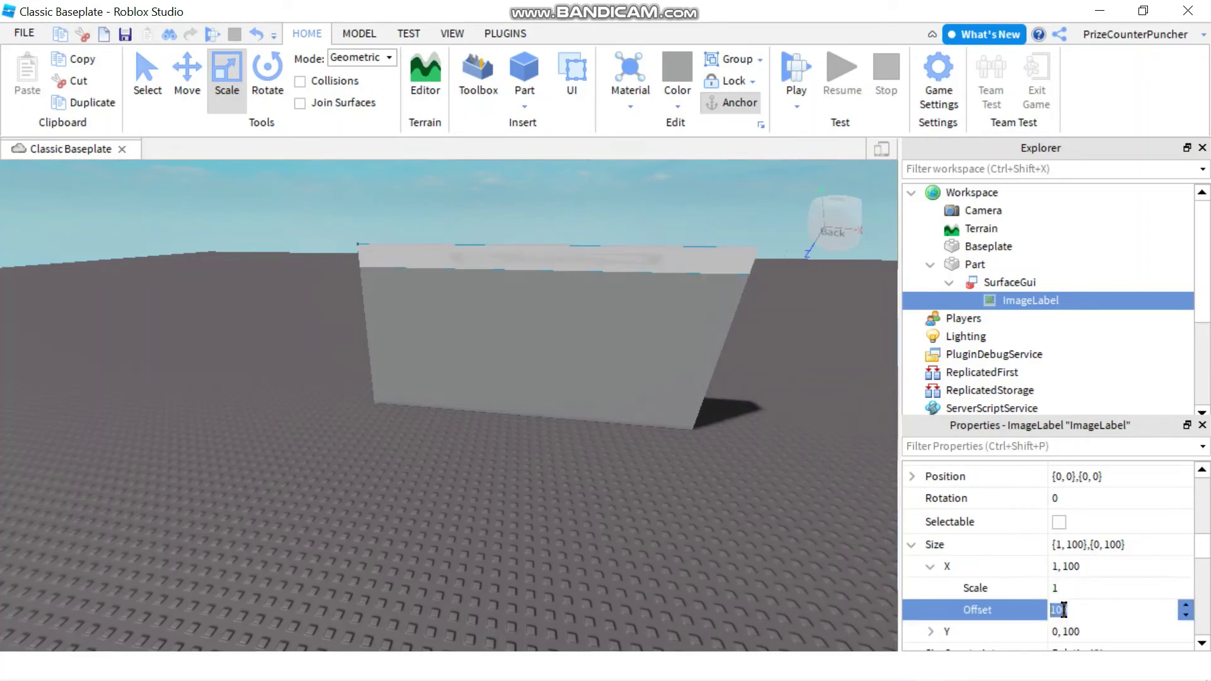
text(0)
key(Return)
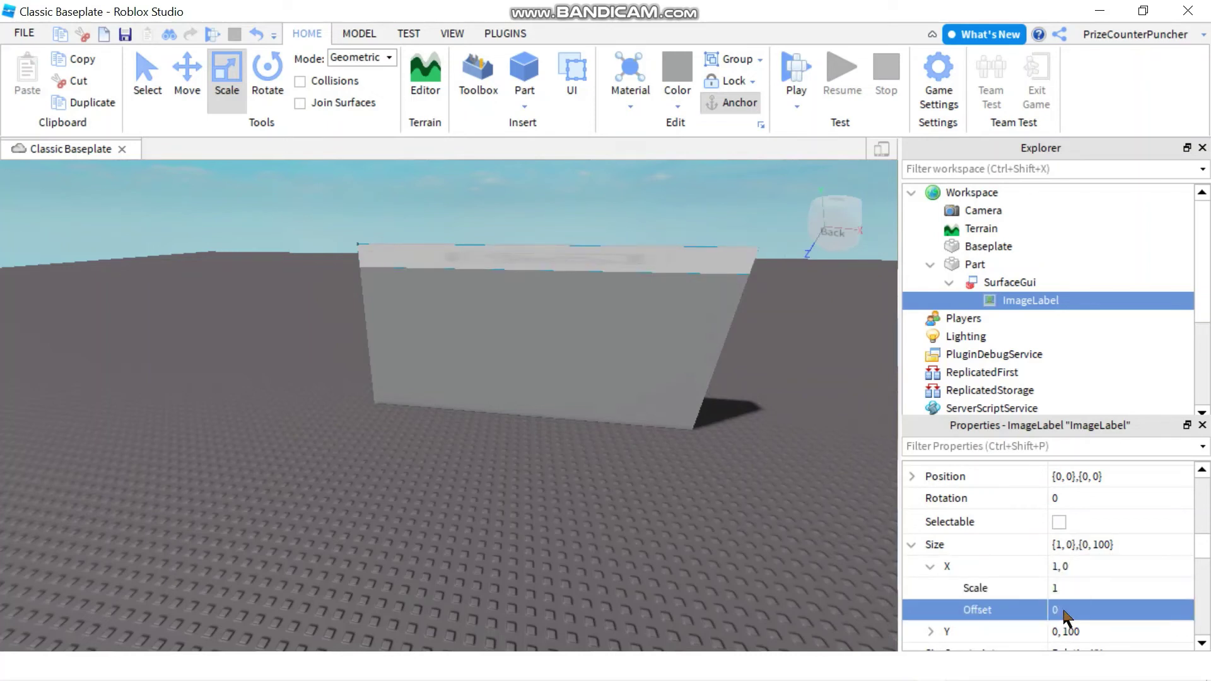
Step: Set the ImageLabel's Y Size to Scale 1 and Offset 0
click(931, 634)
scroll(952, 581, down, 1)
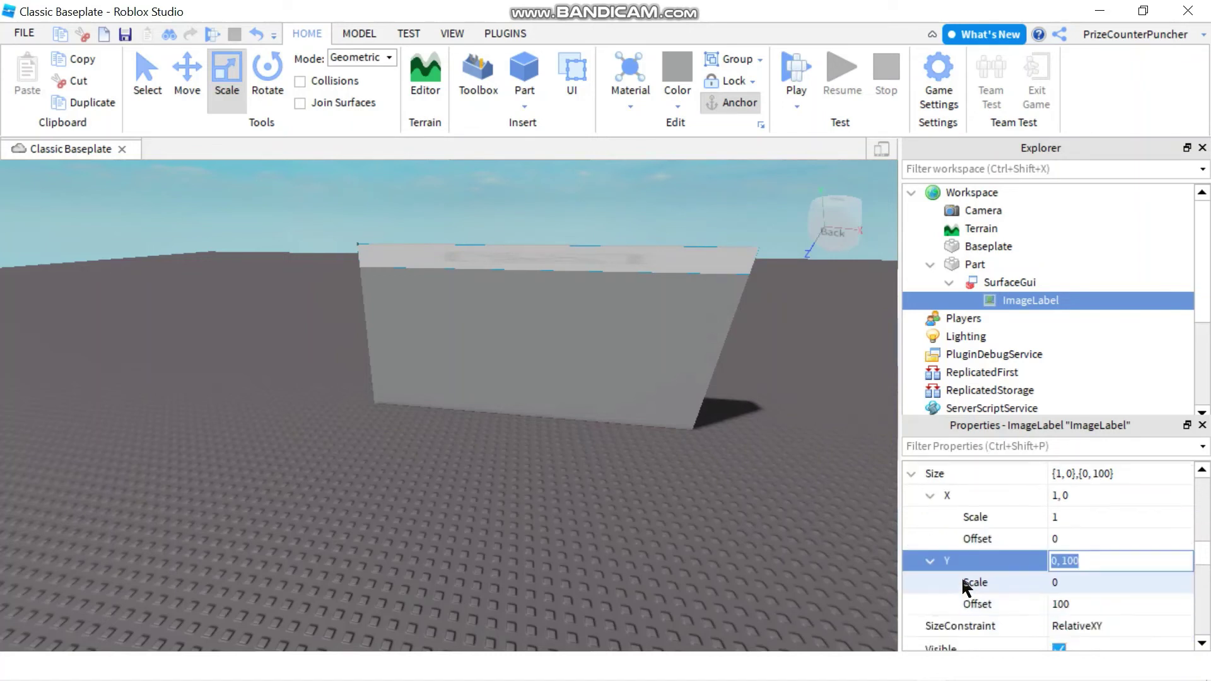
click(1079, 582)
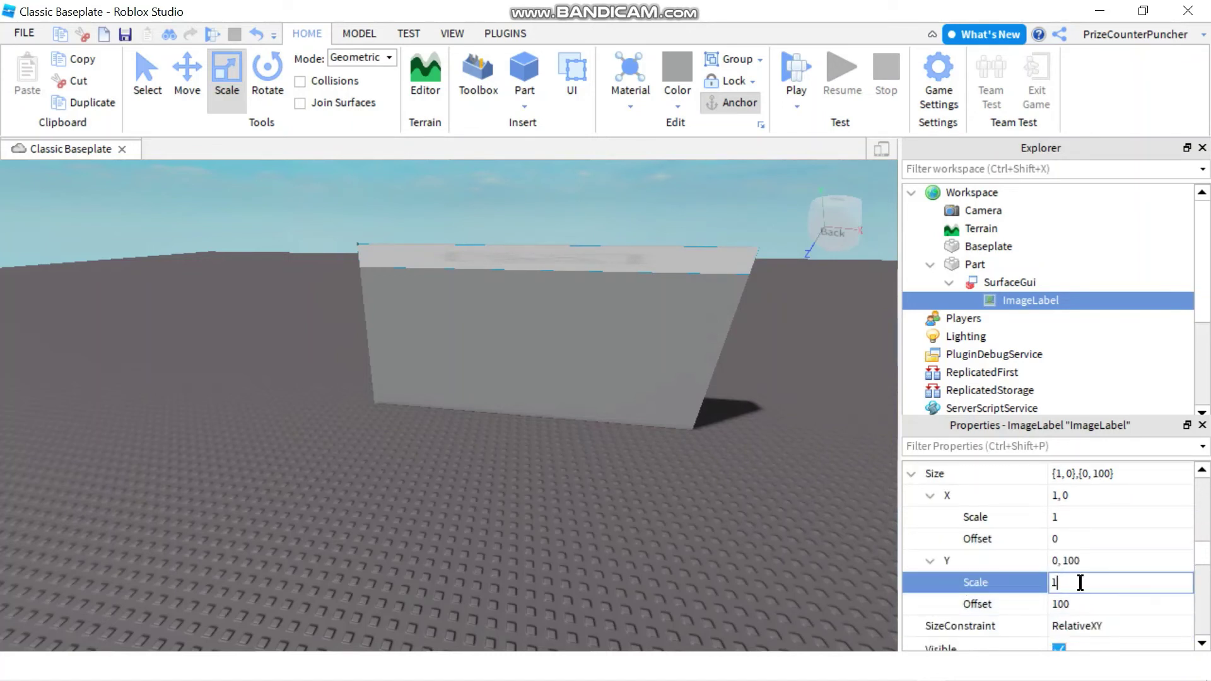
text(1)
click(1069, 601)
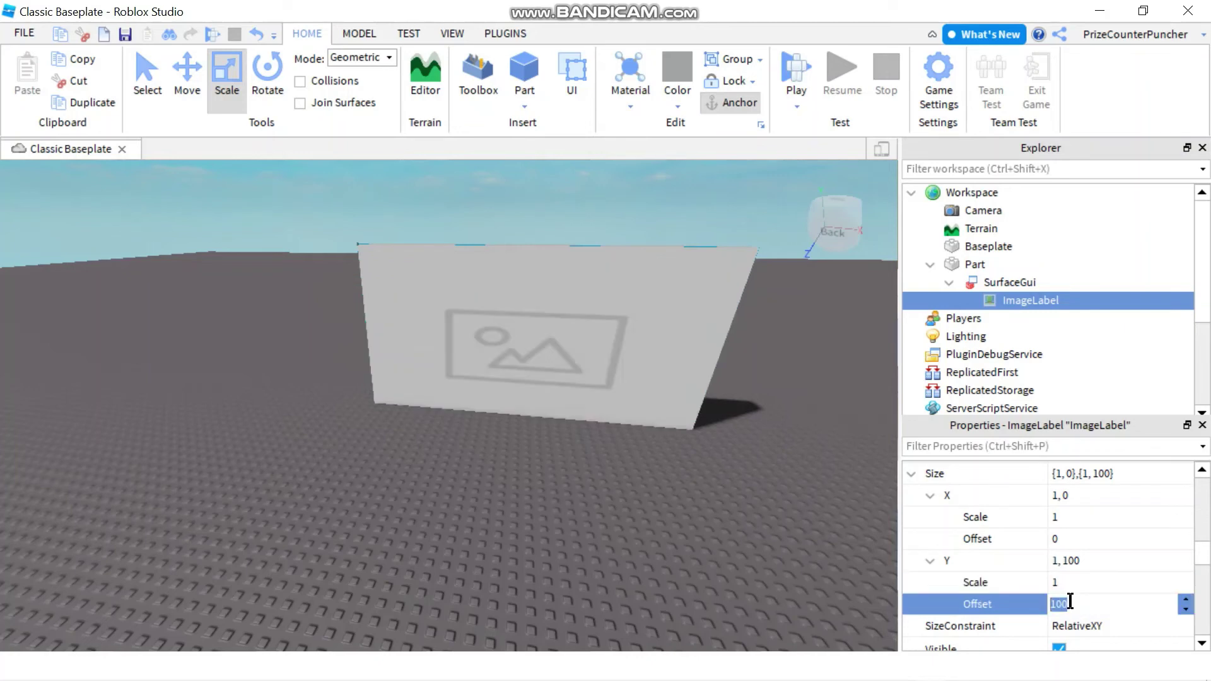
text(0)
key(Return)
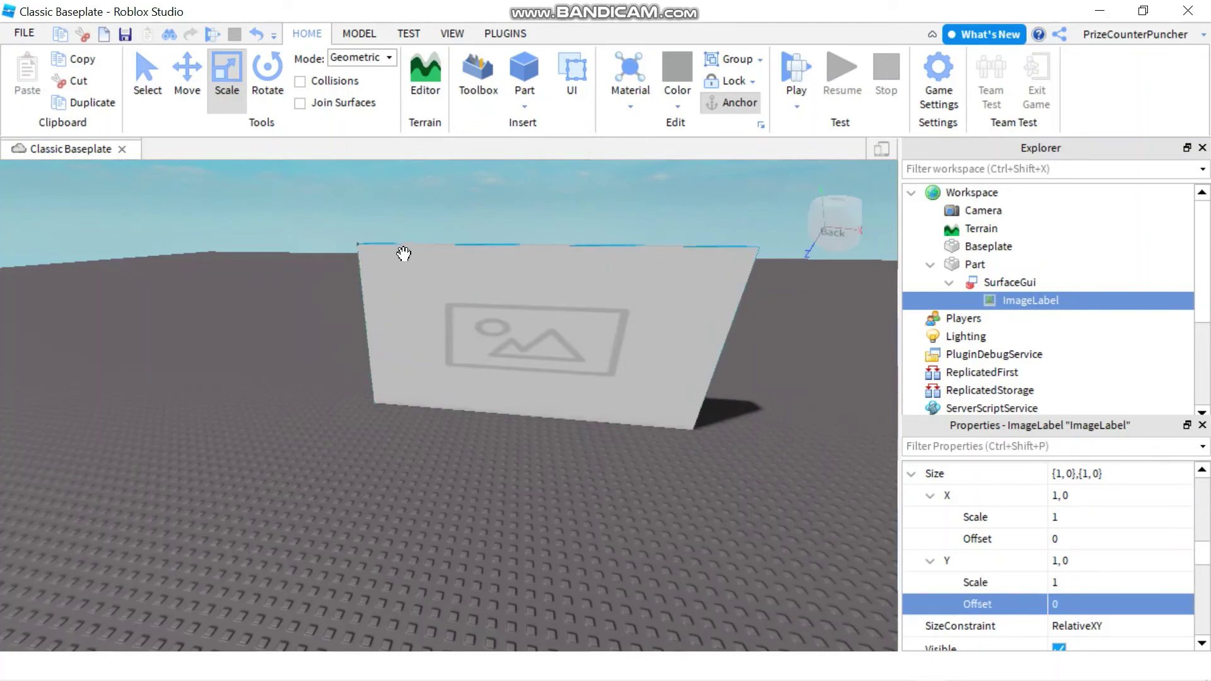
click(479, 81)
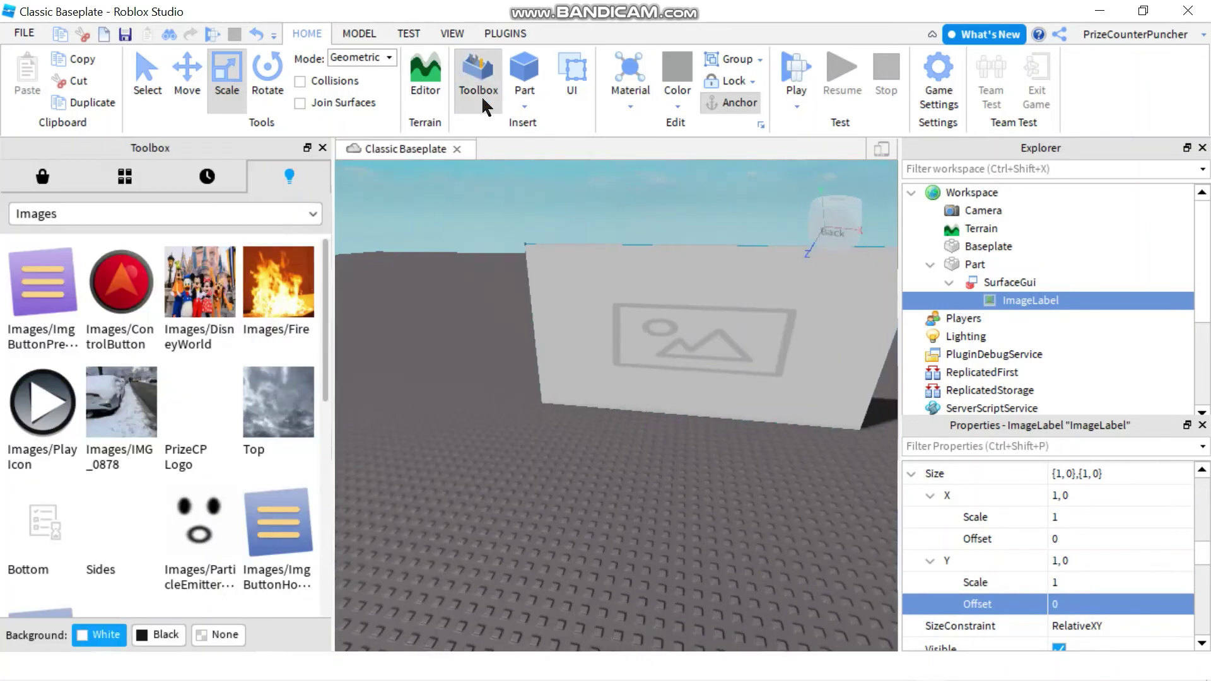
right_click(267, 401)
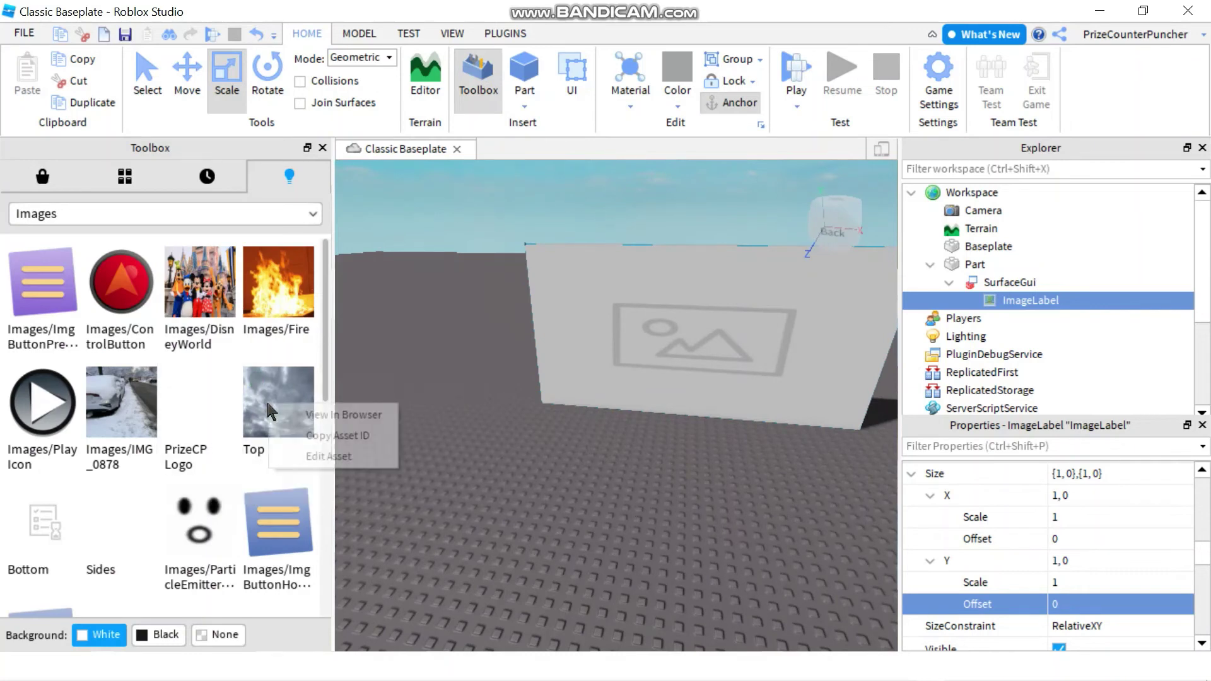
click(319, 436)
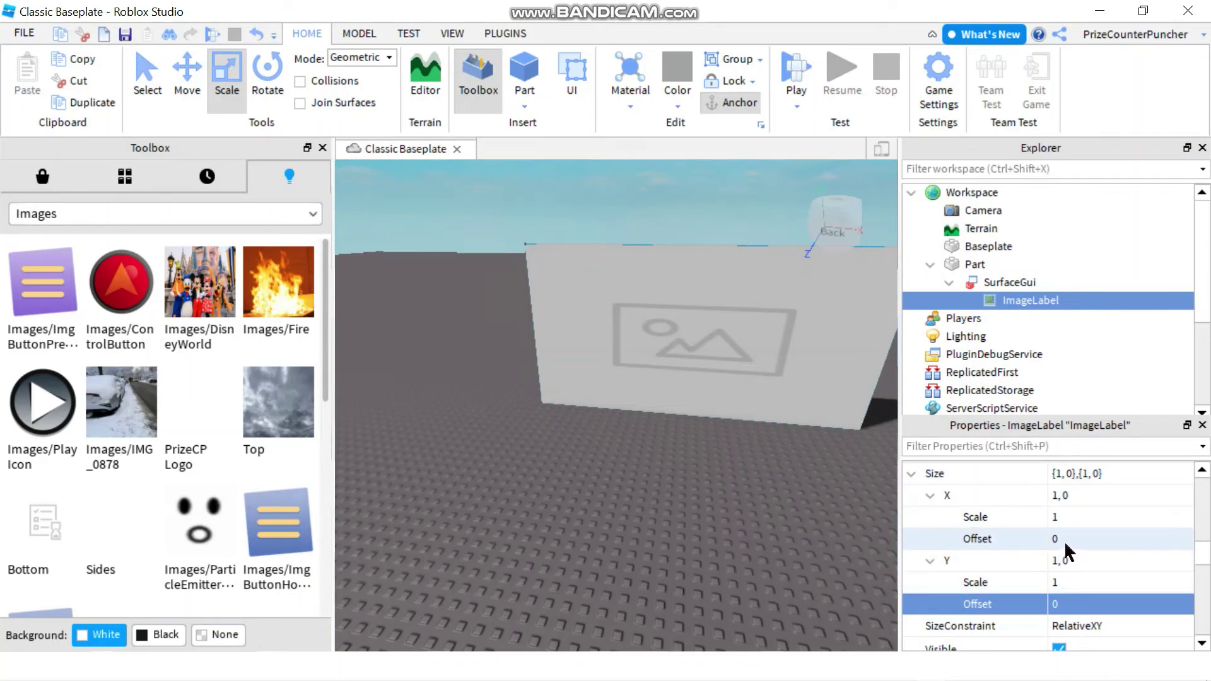
scroll(1065, 540, up, 2)
scroll(1063, 546, down, 7)
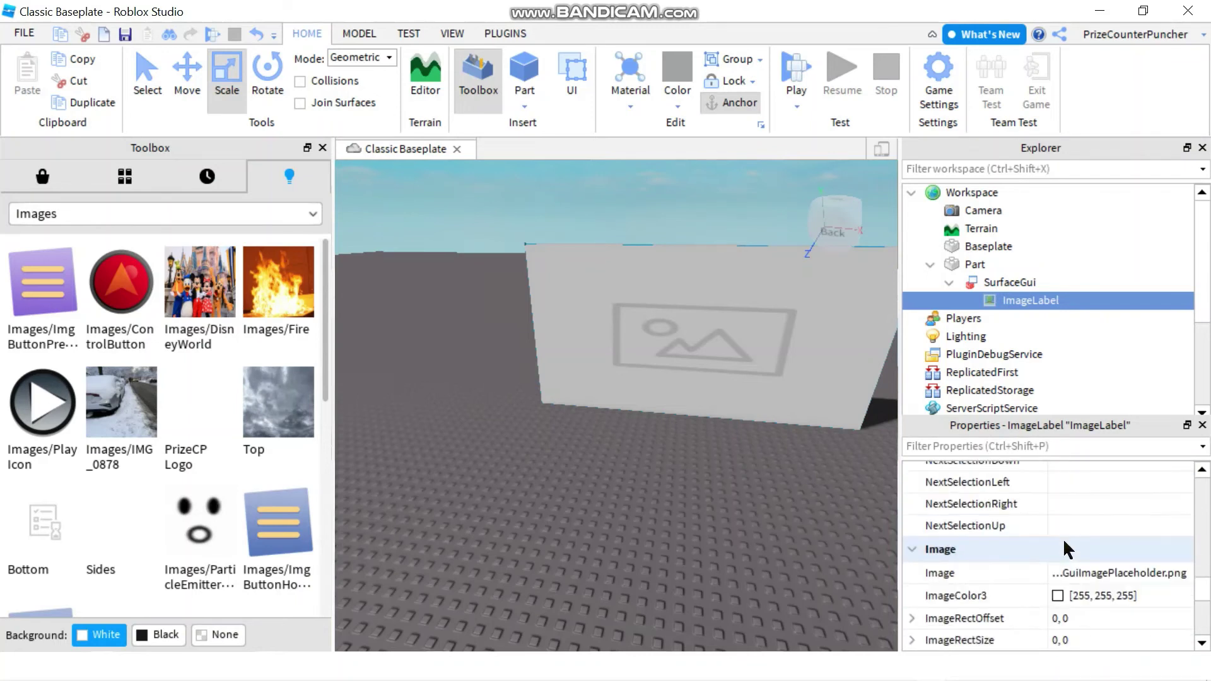
click(1103, 574)
right_click(1099, 570)
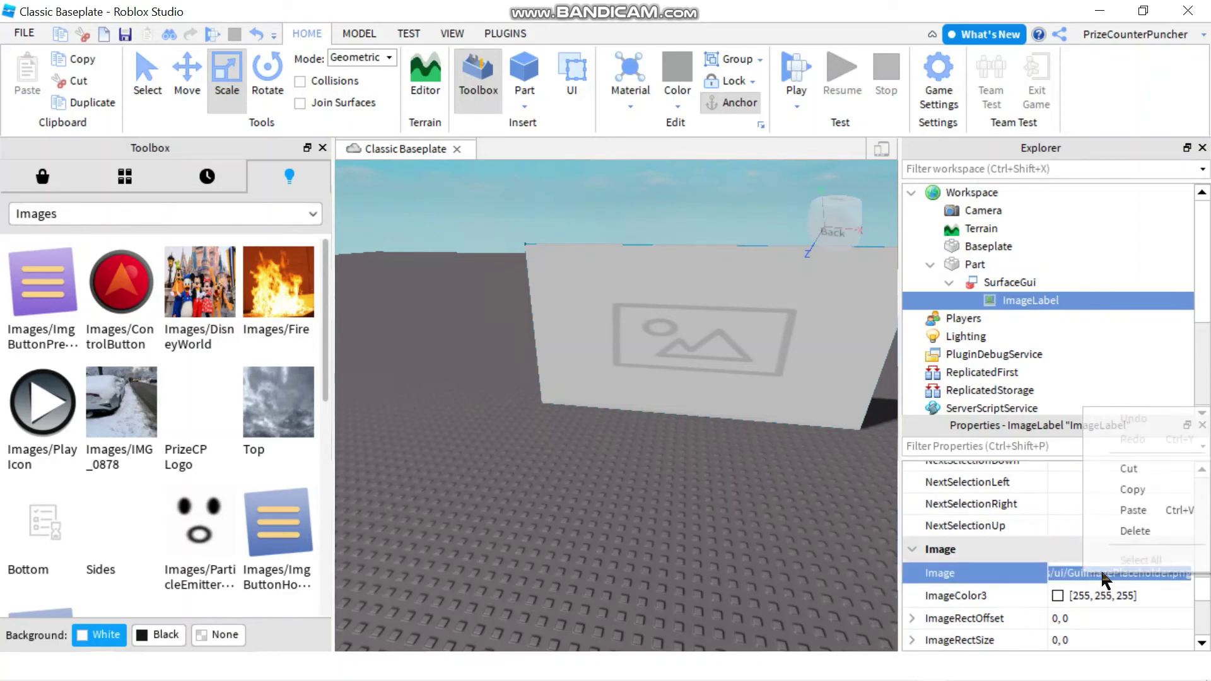
click(1134, 510)
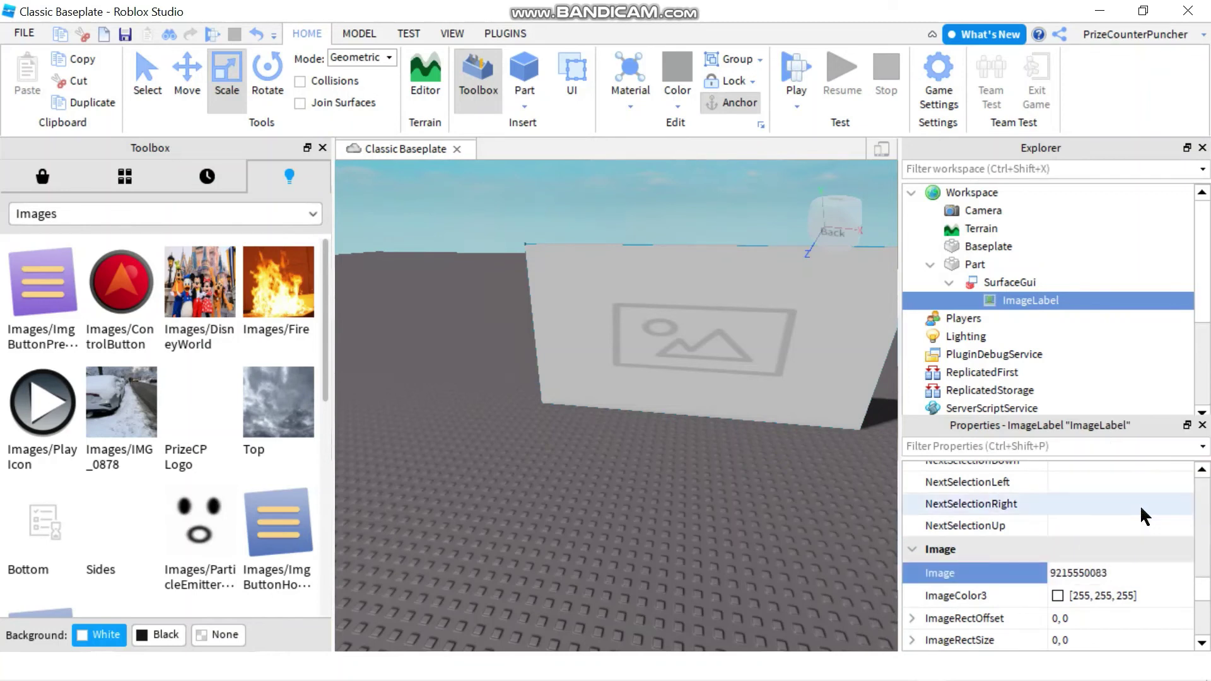
key(Return)
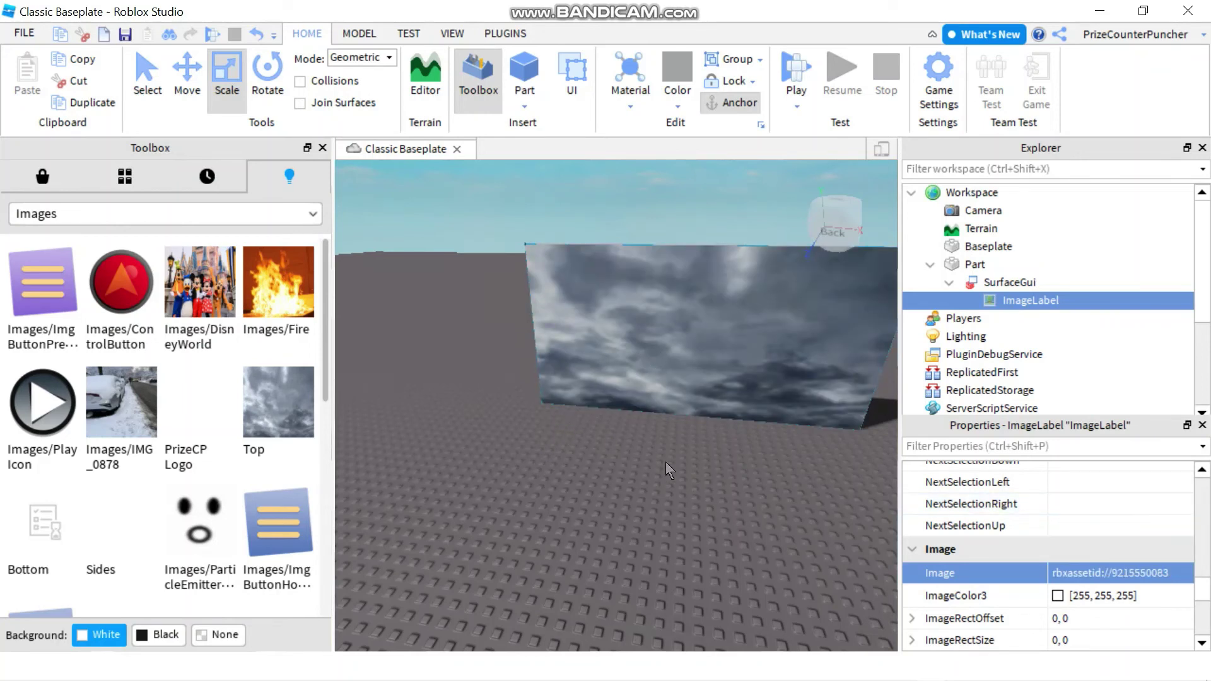
Step: Add a second ImageLabel to the SurfaceGui and copy the asset ID of the Images/Fire picture from the Toolbox
click(1016, 285)
click(1049, 283)
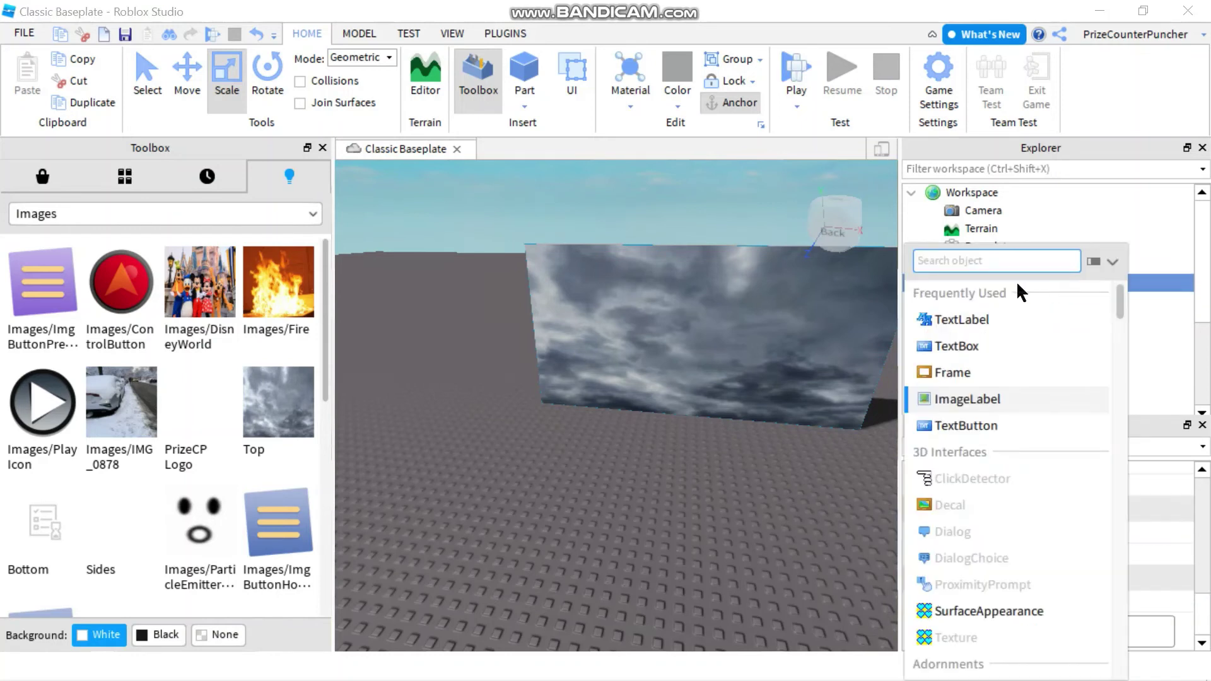
click(988, 401)
right_click(279, 278)
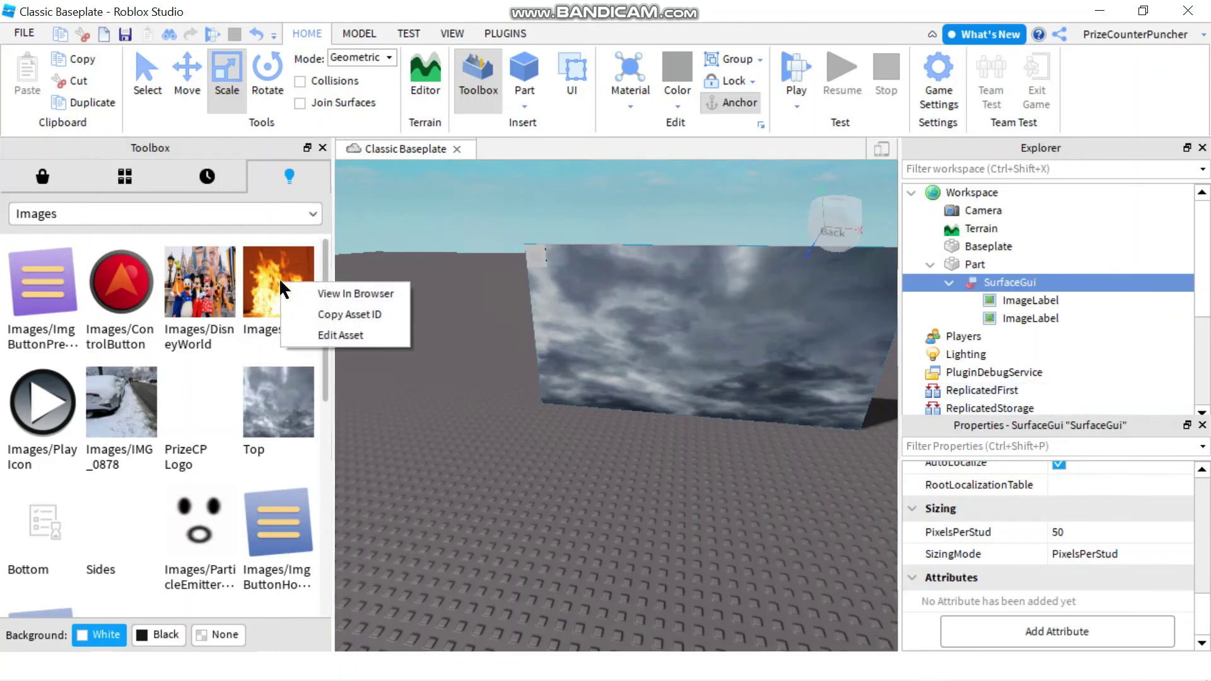
click(331, 314)
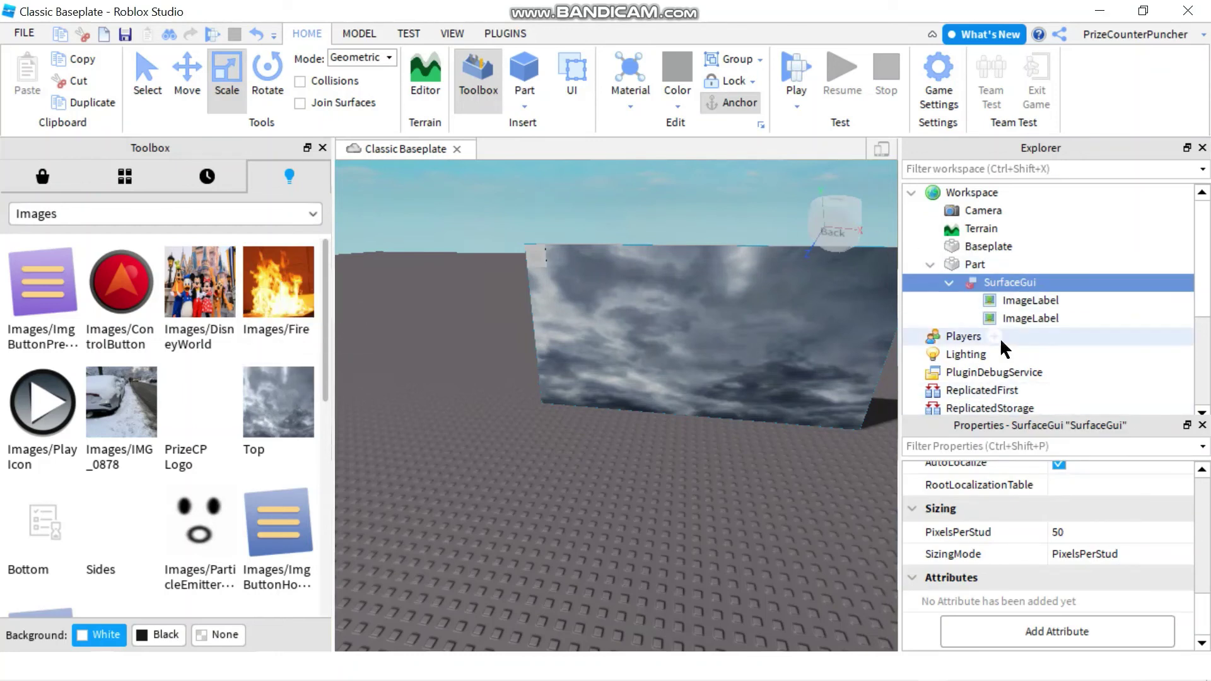
click(1022, 322)
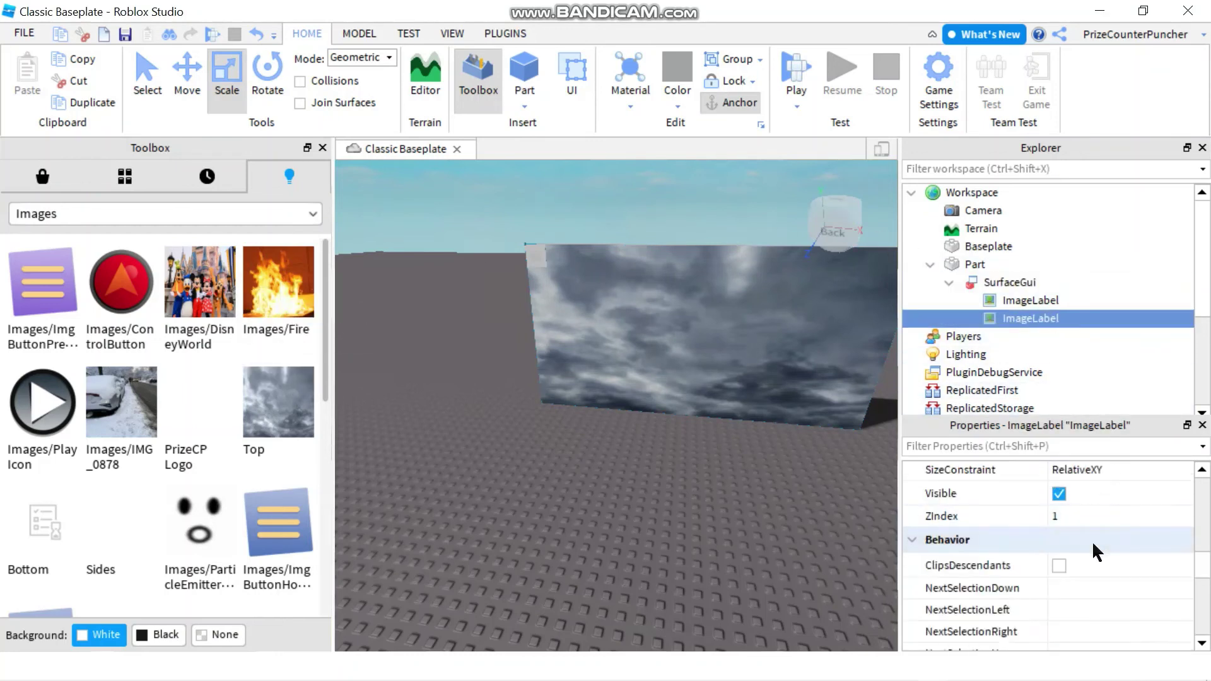
scroll(1086, 542, down, 5)
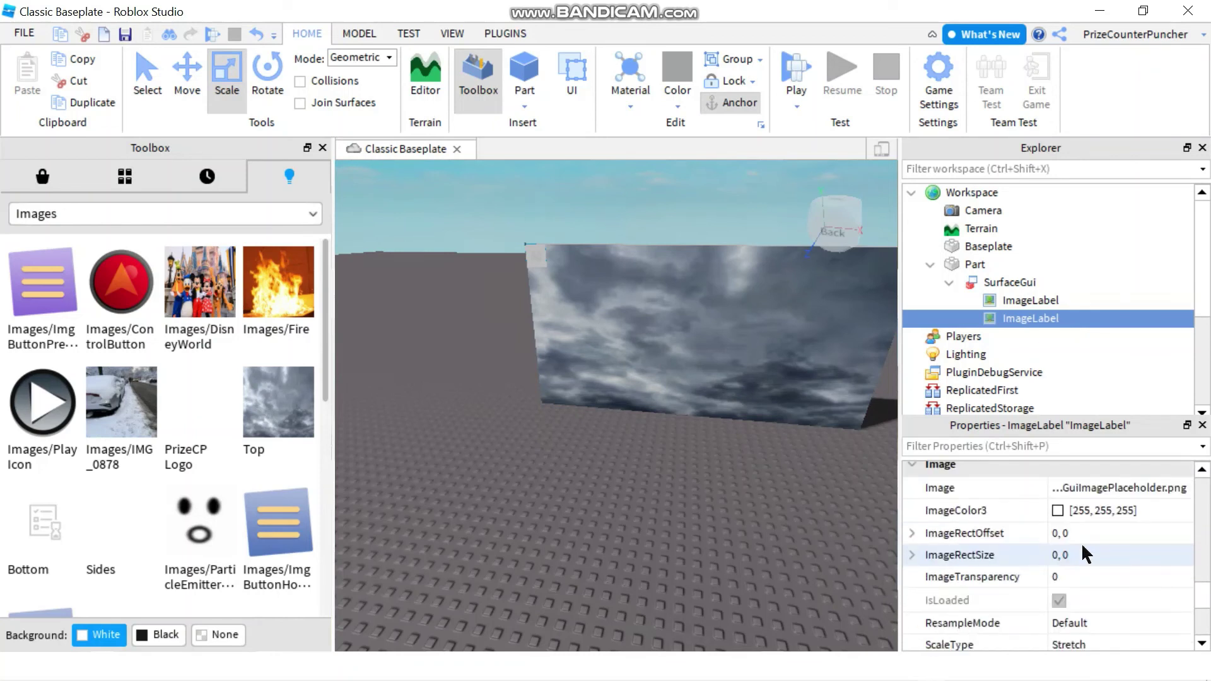
click(1101, 485)
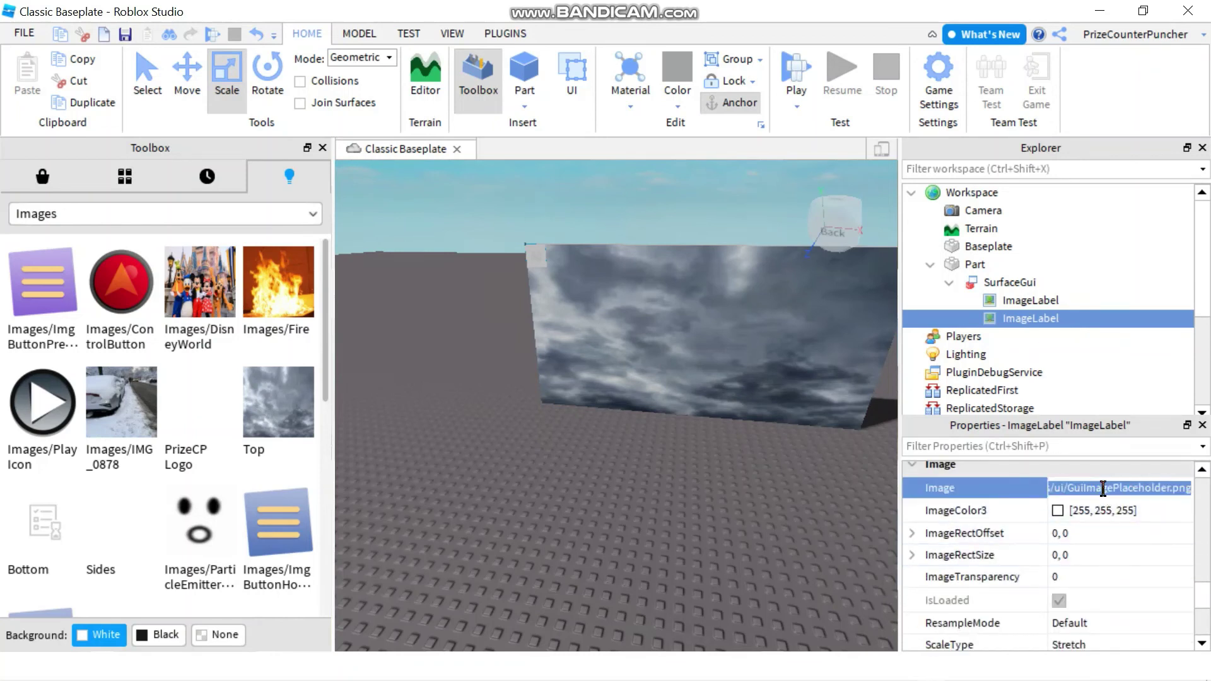
right_click(1101, 487)
click(1140, 595)
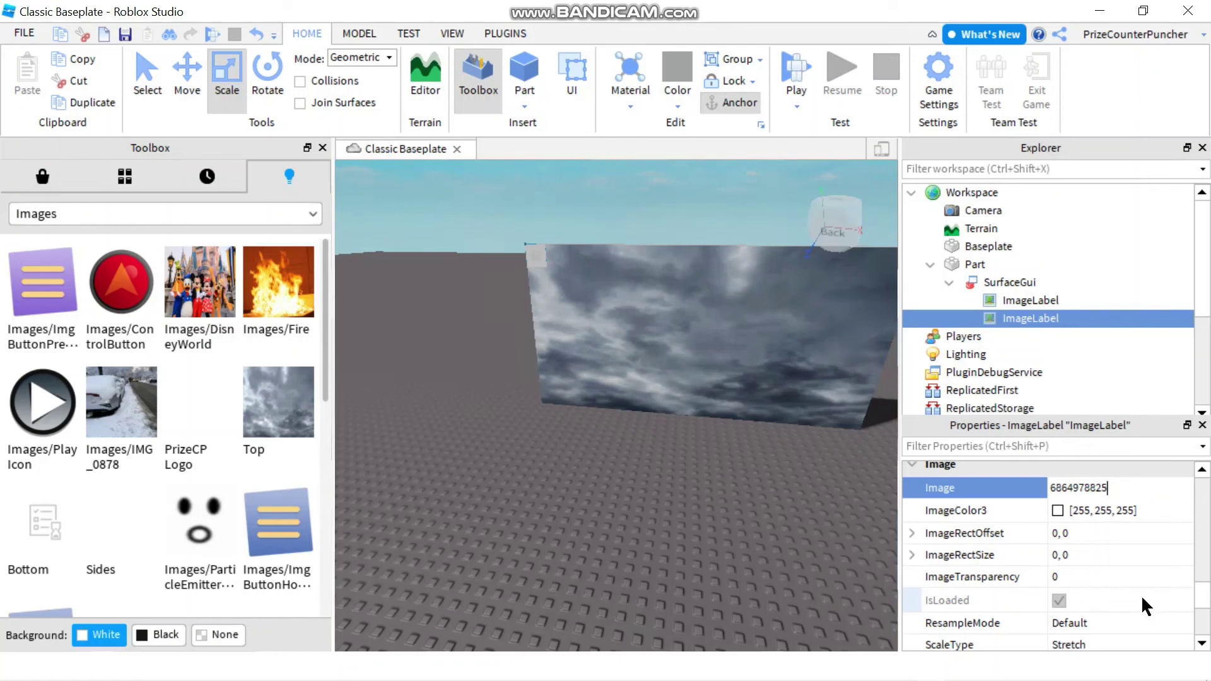
key(Return)
click(478, 82)
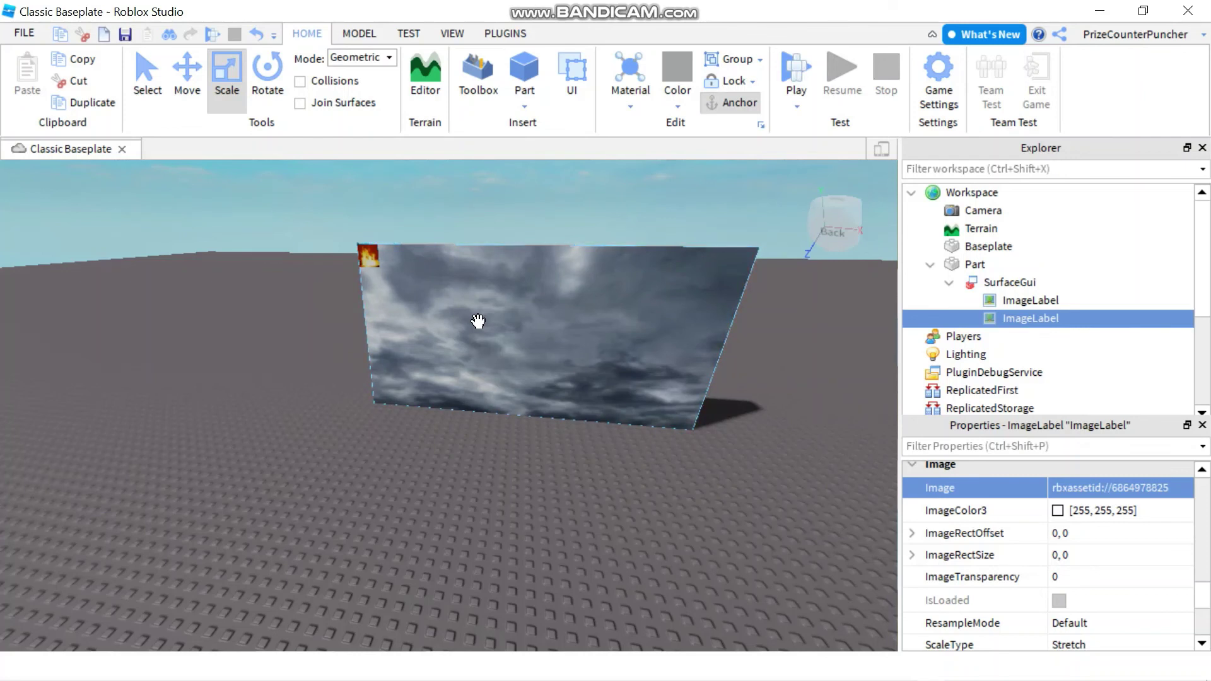
Step: Playtest the place and walk the character up to the wall to view its images from different angles
click(798, 79)
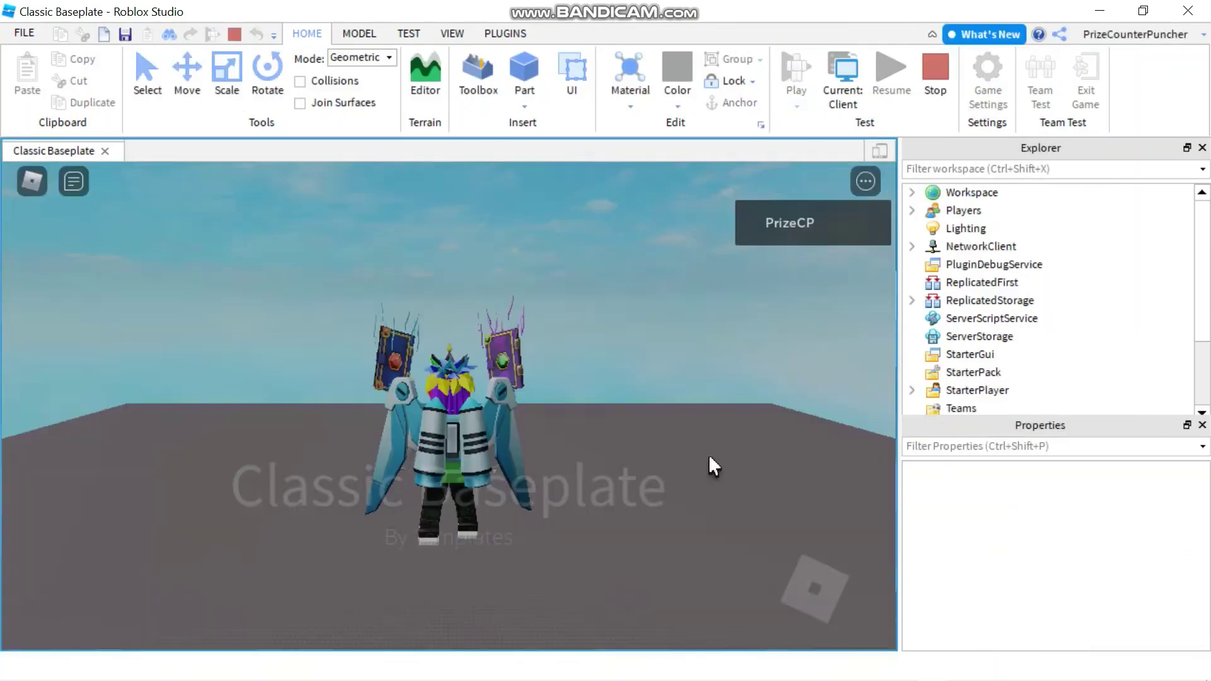
key(Right)
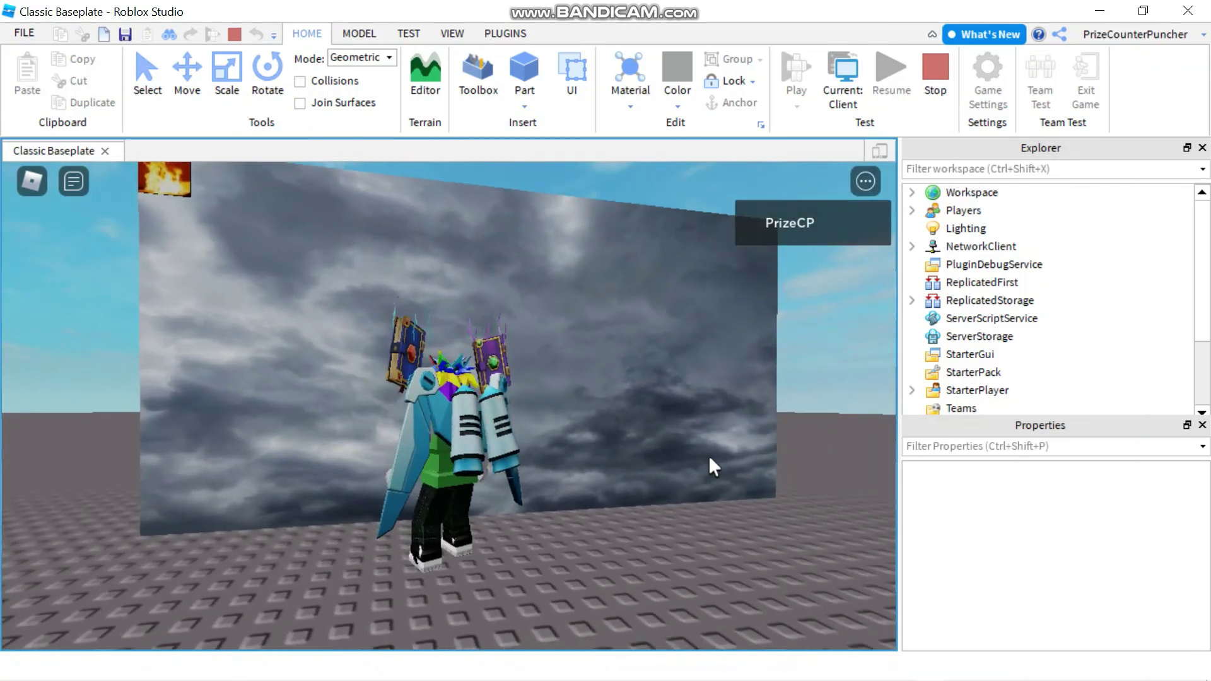
key(Left)
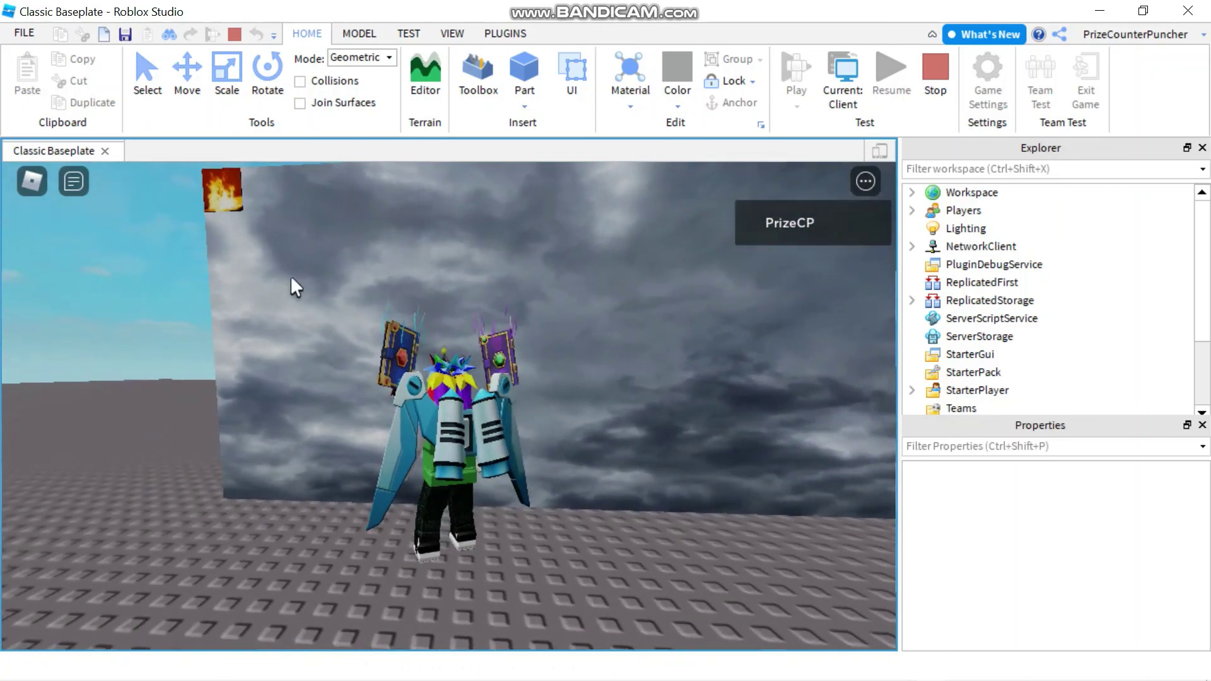